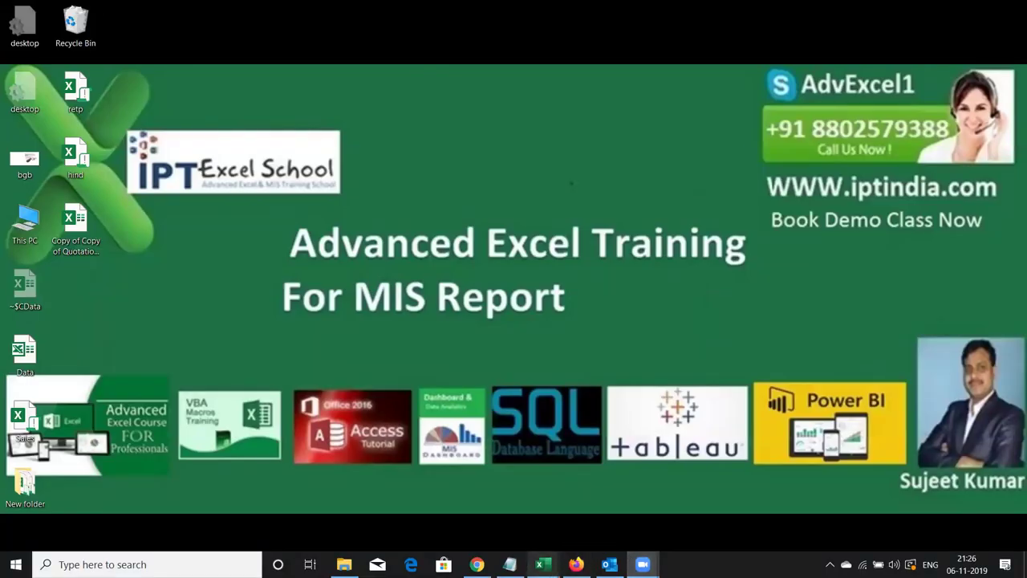
Bring the Book2 workbook window to the front from Excel's taskbar preview
{"action": "mouse_move", "coordinate": [544, 564]}
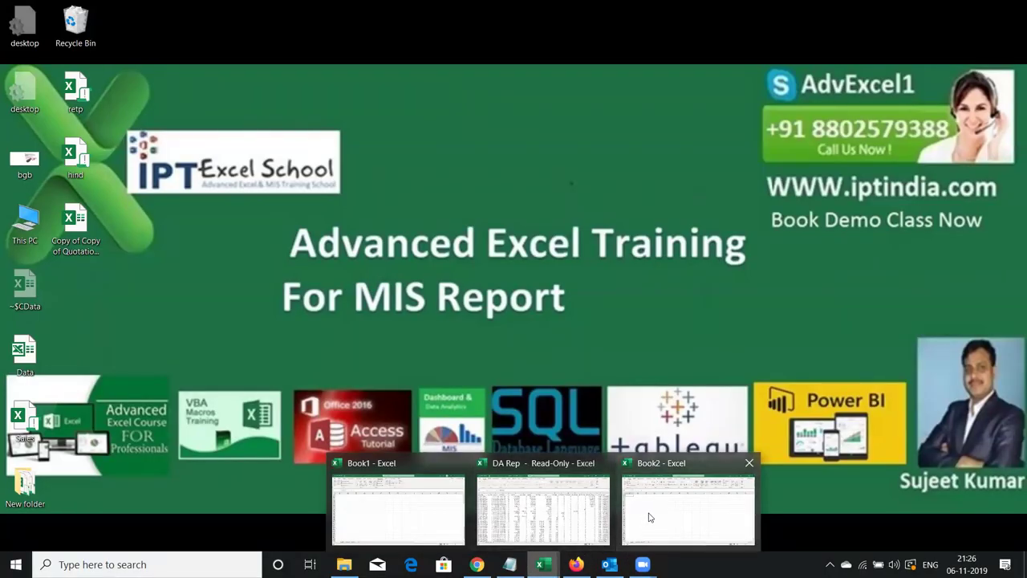
{"action": "left_click", "coordinate": [650, 514]}
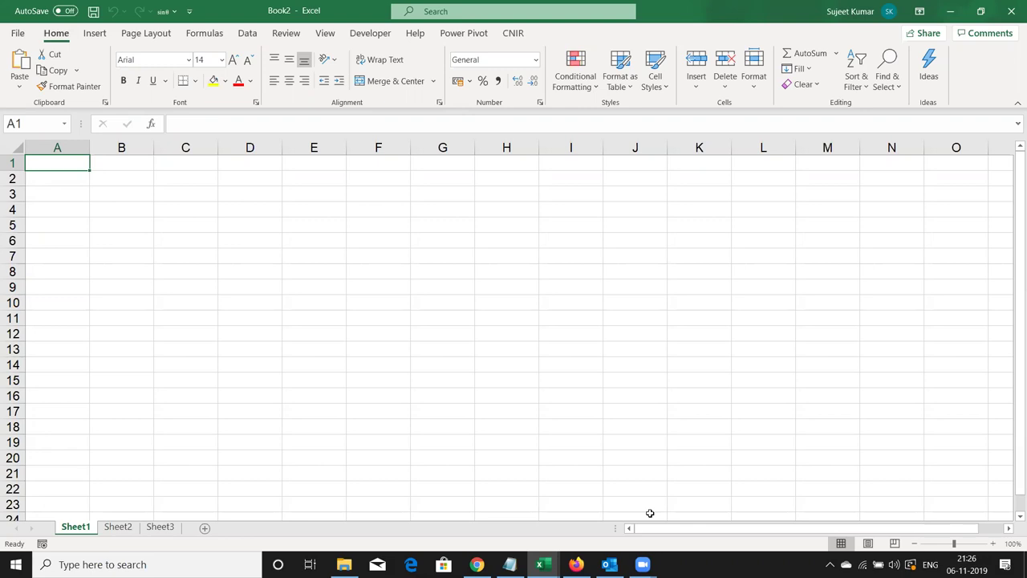
Enter 41.3MM(11/2")CPVC TEE FF (P21) into cell A1 of Book2's Sheet1
{"action": "type", "text": "41.3"}
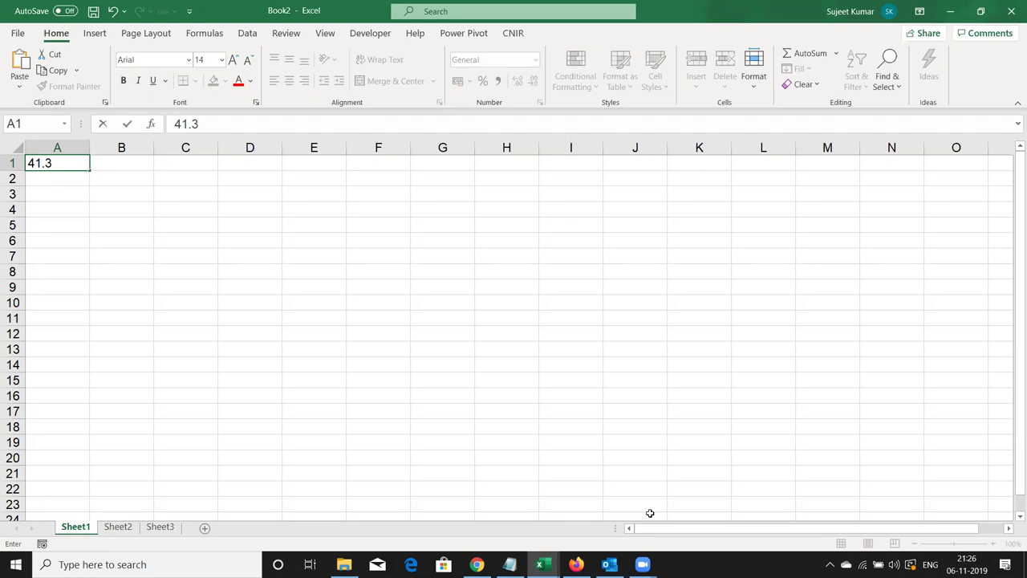
{"action": "type", "text": "MM"}
{"action": "type", "text": "(11/2\""}
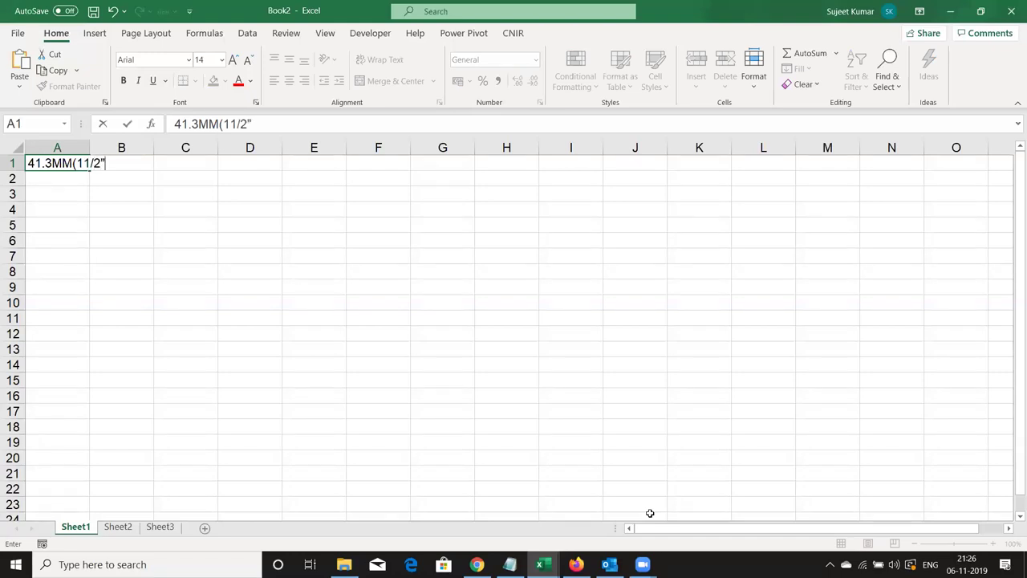
{"action": "type", "text": ")"}
{"action": "type", "text": "CPVC"}
{"action": "type", "text": " TEE"}
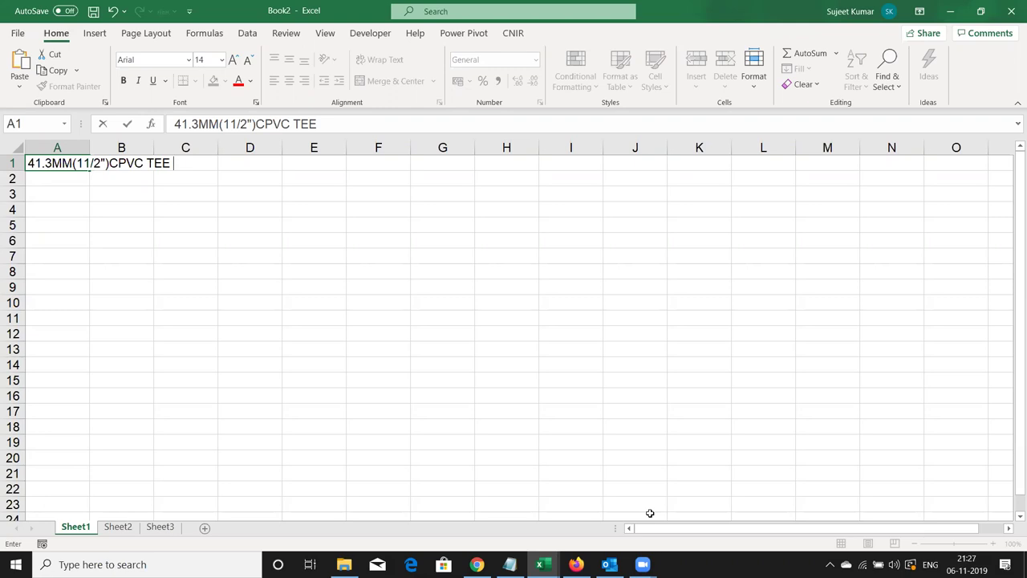
{"action": "type", "text": "FF "}
{"action": "type", "text": "("}
{"action": "type", "text": "P21)"}
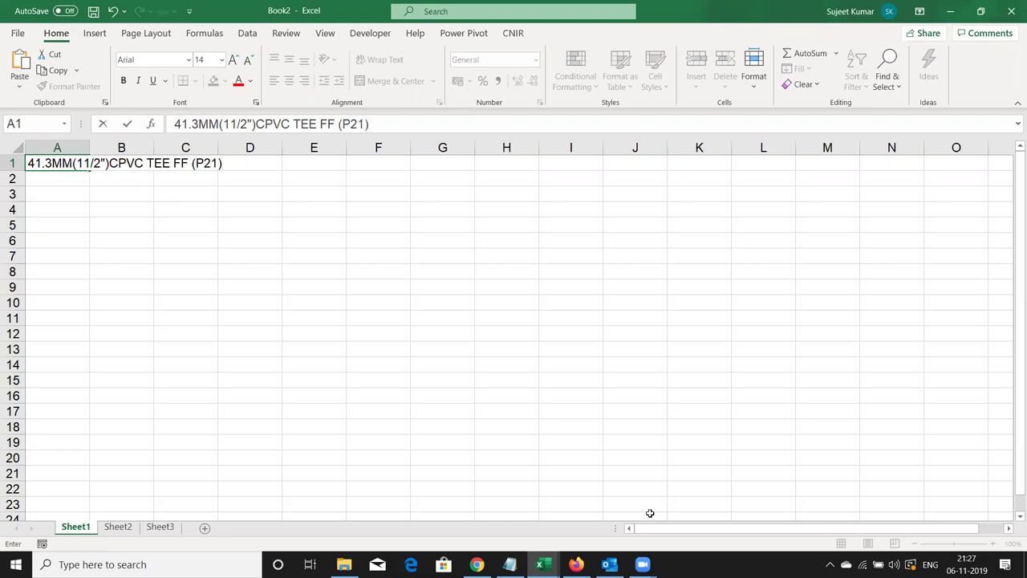
{"action": "key", "text": "Return"}
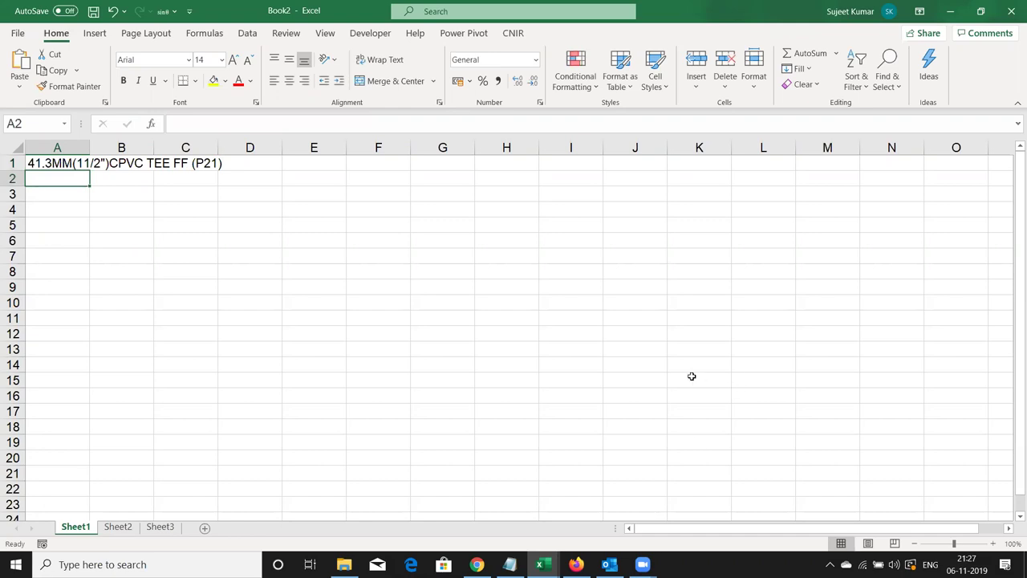
AutoFit column A to the description's width, then select cell B2
{"action": "double_click", "coordinate": [90, 145]}
{"action": "left_click", "coordinate": [92, 141]}
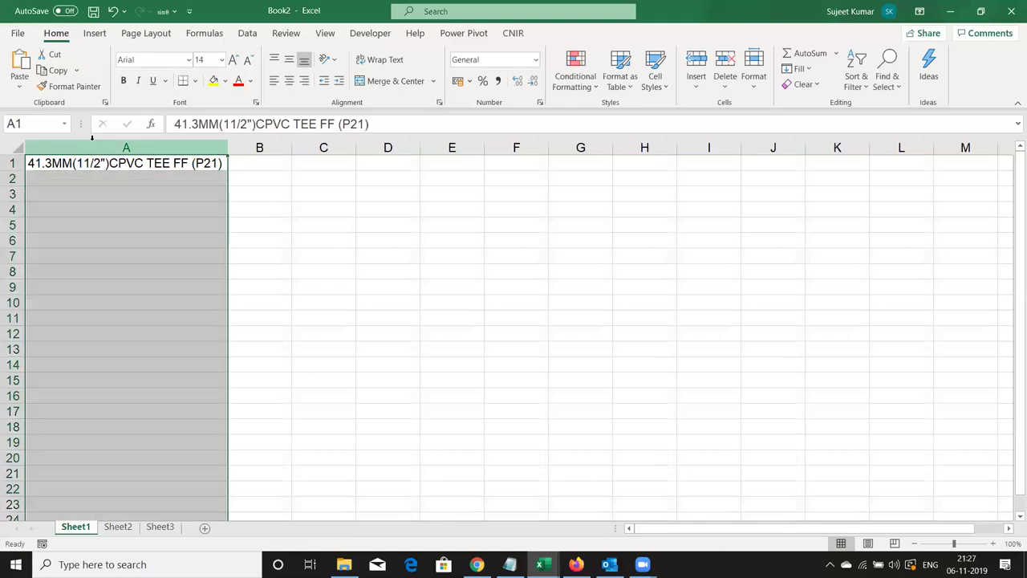
{"action": "key", "text": "Right"}
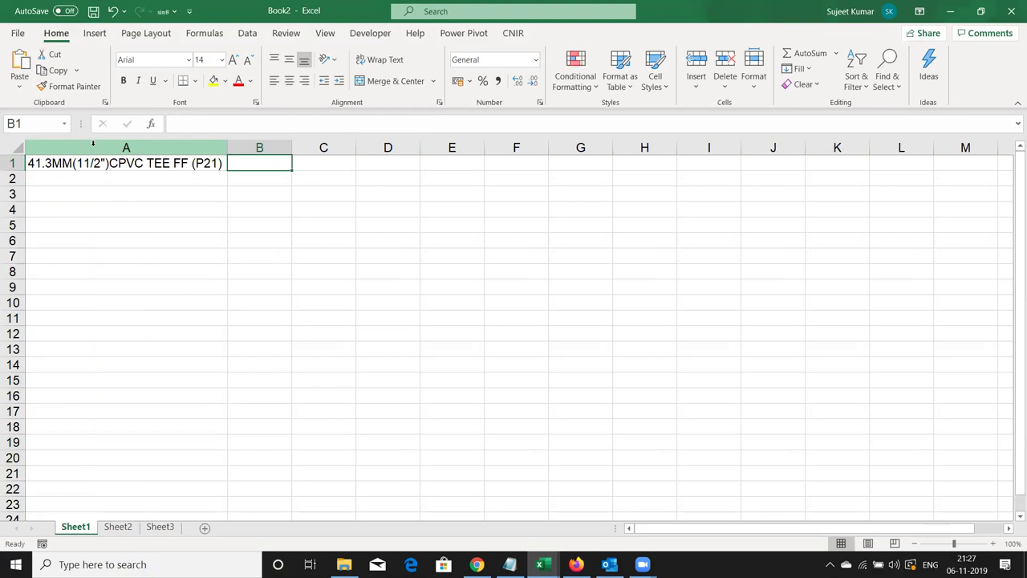
{"action": "key", "text": "Left"}
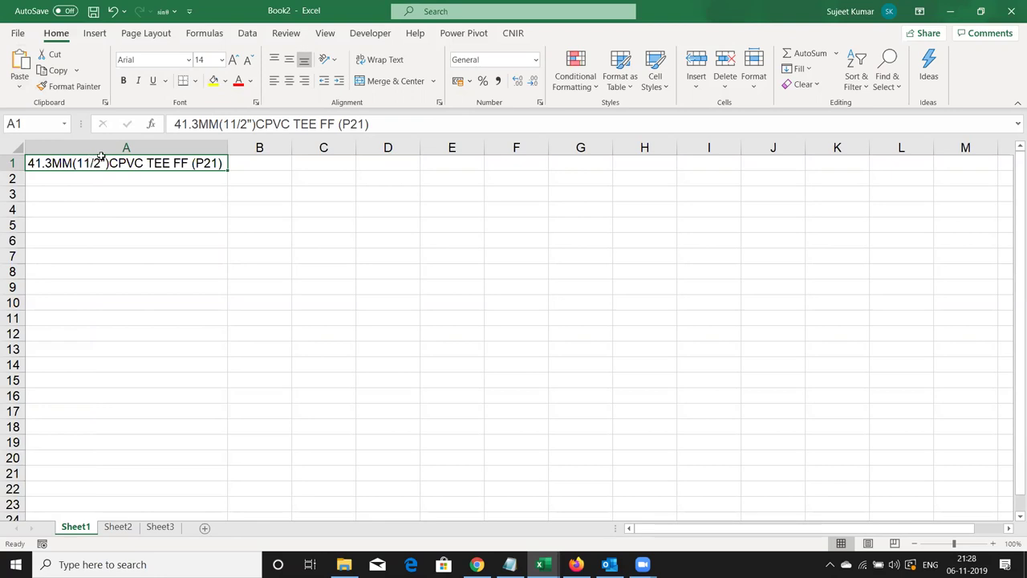
{"action": "left_click", "coordinate": [230, 180]}
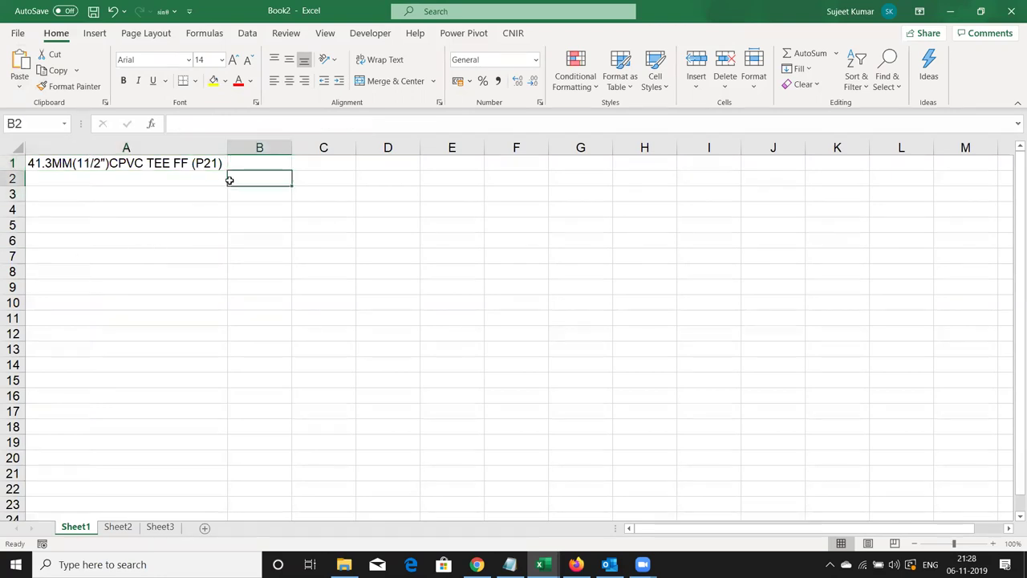
{"action": "left_click", "coordinate": [199, 160]}
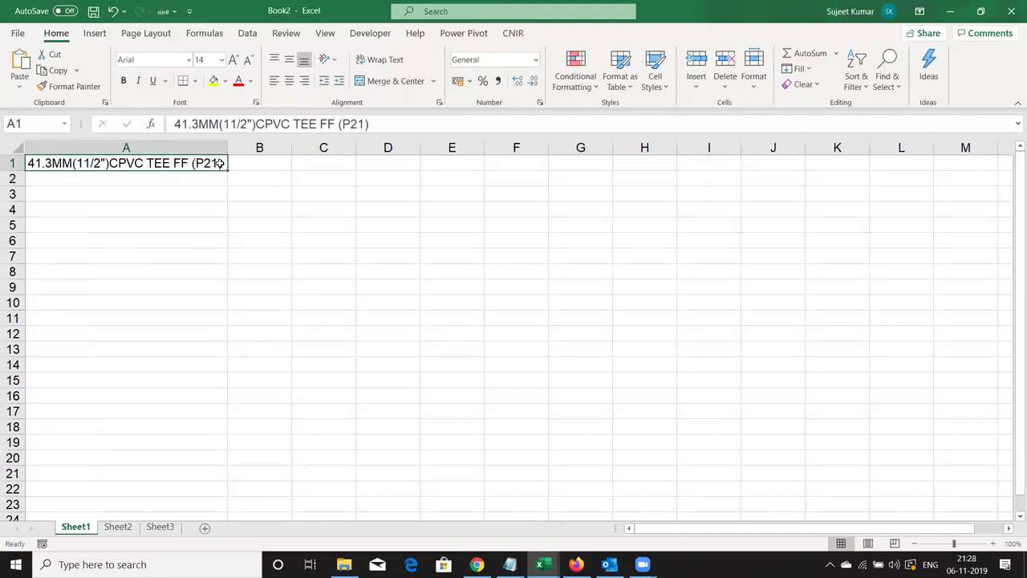
{"action": "left_click", "coordinate": [235, 166]}
{"action": "left_click", "coordinate": [238, 173]}
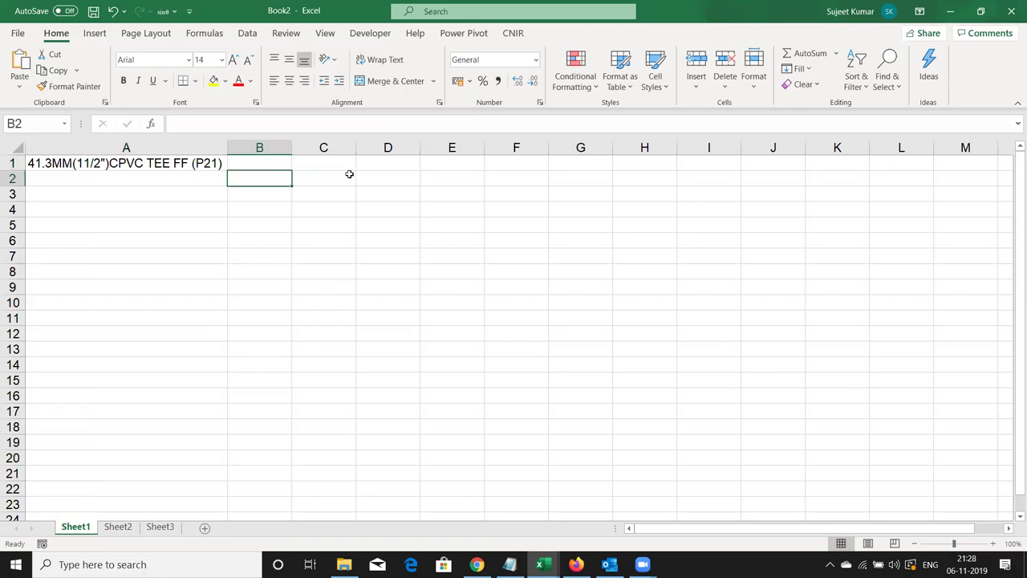
Enter =FIND("(P",A1,1) in B2, returning 26
{"action": "type", "text": "="}
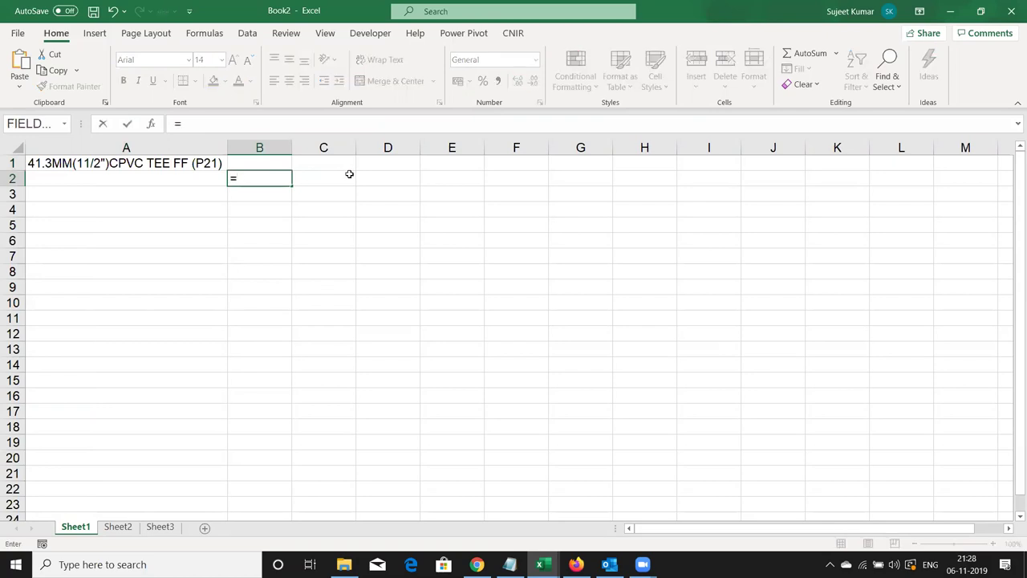
{"action": "type", "text": "find"}
{"action": "key", "text": "Tab"}
{"action": "type", "text": "\""}
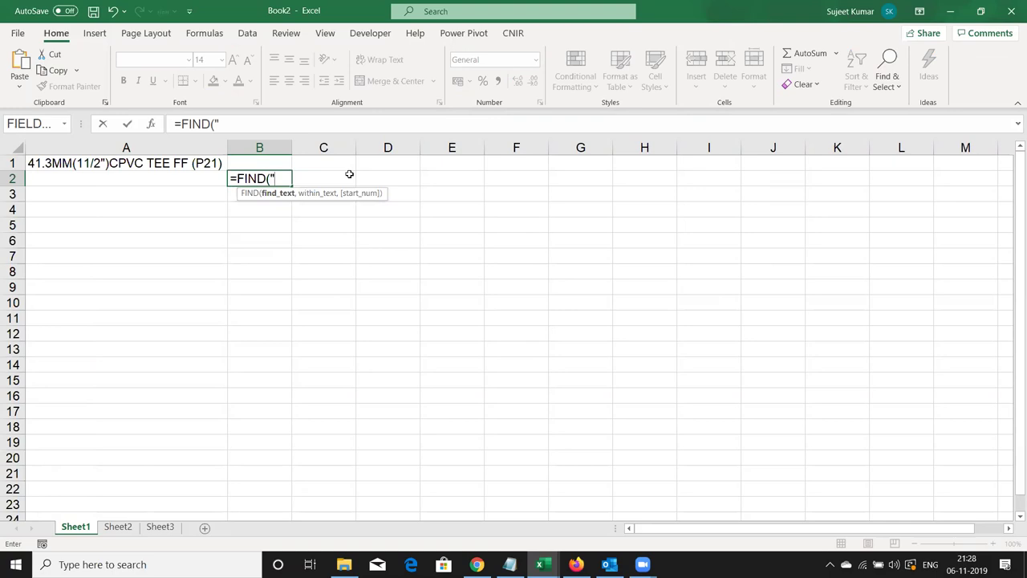
{"action": "type", "text": "(P"}
{"action": "type", "text": "\""}
{"action": "key", "text": "Return"}
{"action": "key", "text": "Return"}
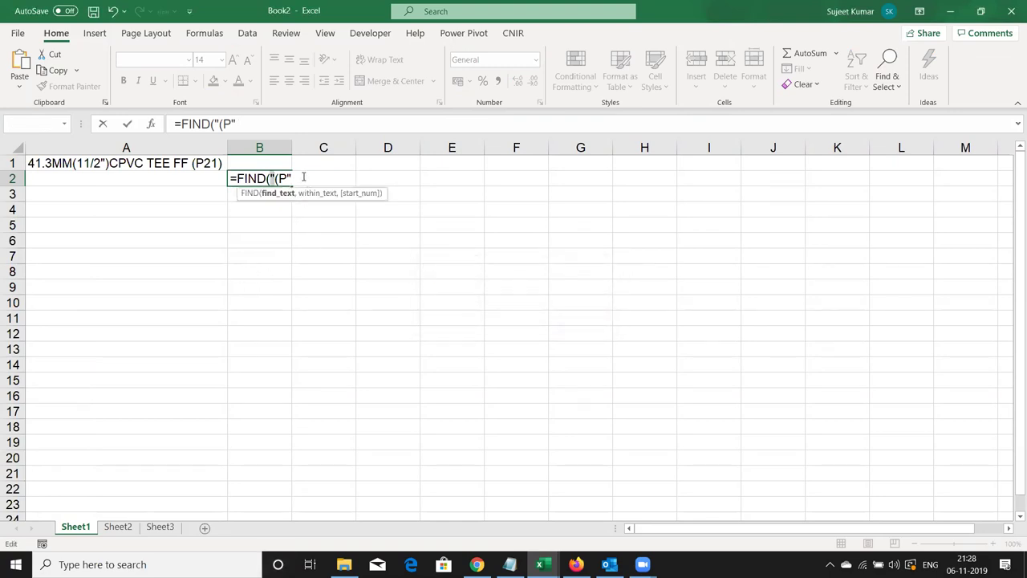
{"action": "type", "text": ","}
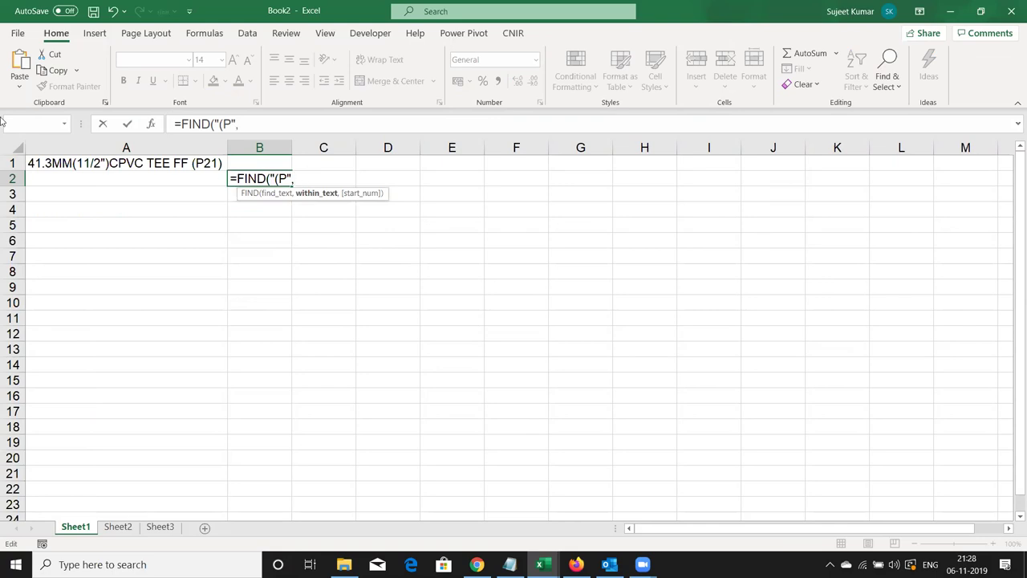
{"action": "left_click", "coordinate": [82, 163]}
{"action": "type", "text": ","}
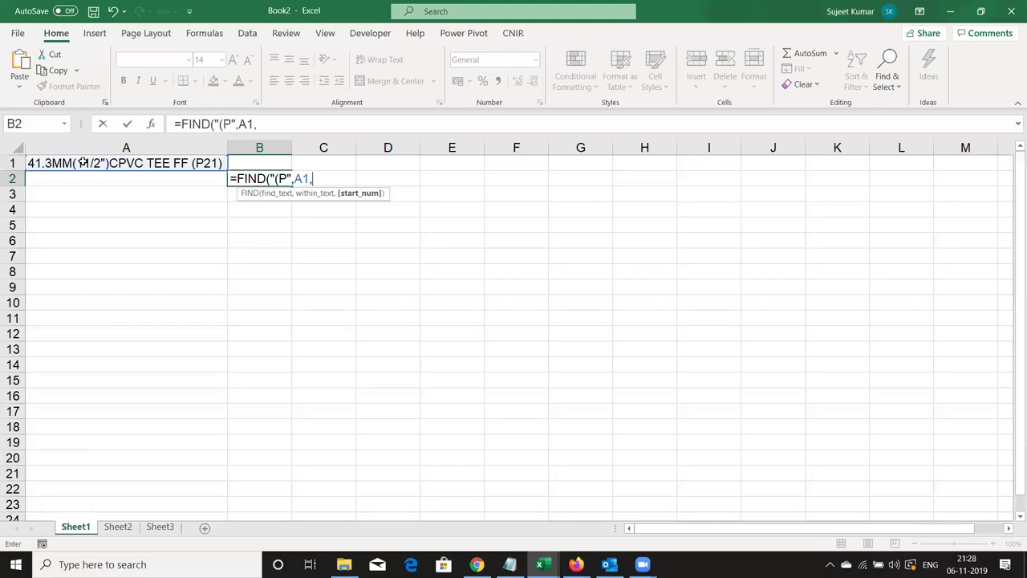
{"action": "type", "text": "1"}
{"action": "key", "text": "Return"}
{"action": "key", "text": "Up"}
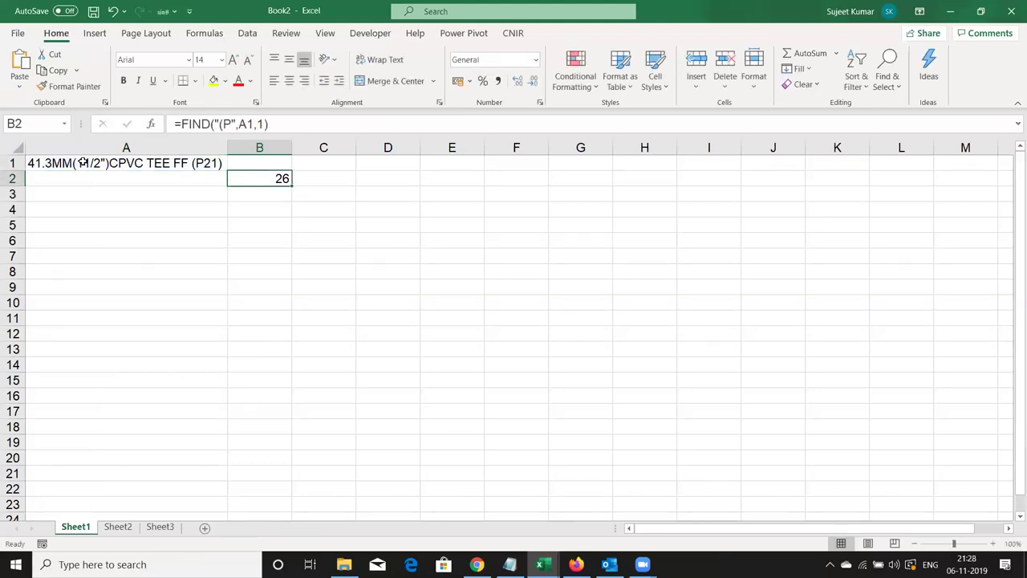
Review A1's description against B2's FIND result, ending on cell C2
{"action": "key", "text": "Right"}
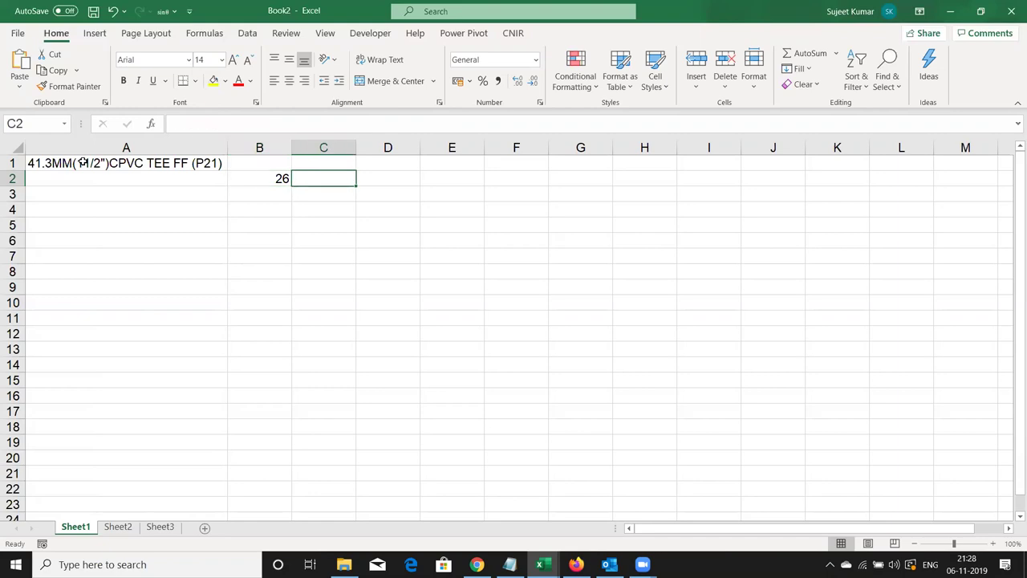
{"action": "key", "text": "Left"}
{"action": "key", "text": "Left"}
{"action": "key", "text": "Up"}
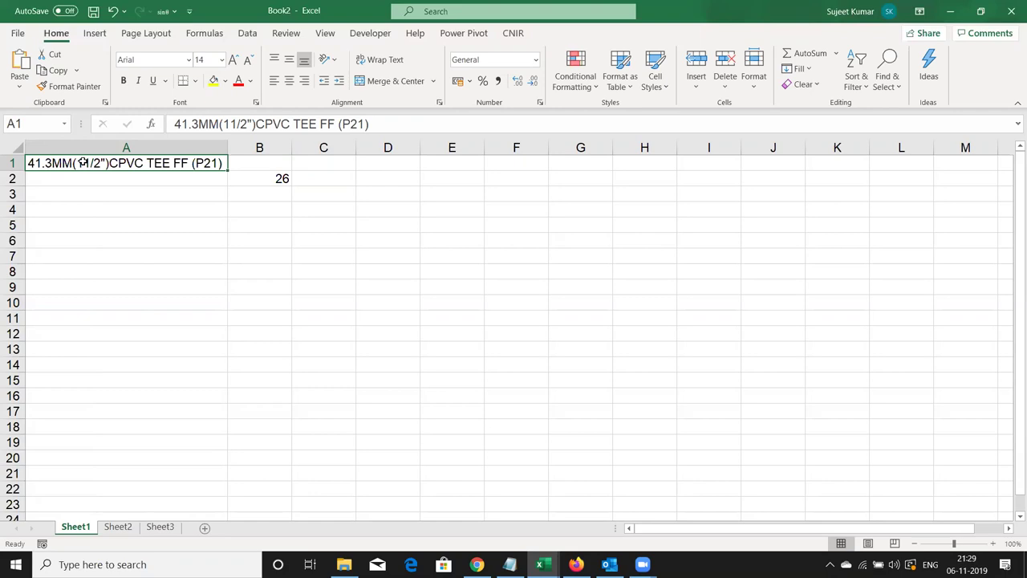
{"action": "key", "text": "Down"}
{"action": "key", "text": "Right"}
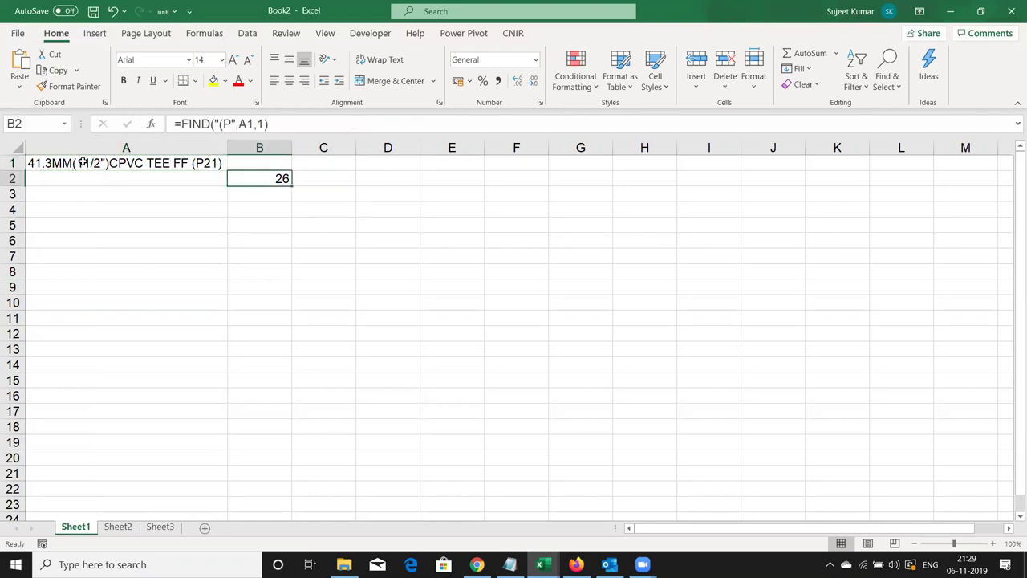
{"action": "key", "text": "Left"}
{"action": "key", "text": "Up"}
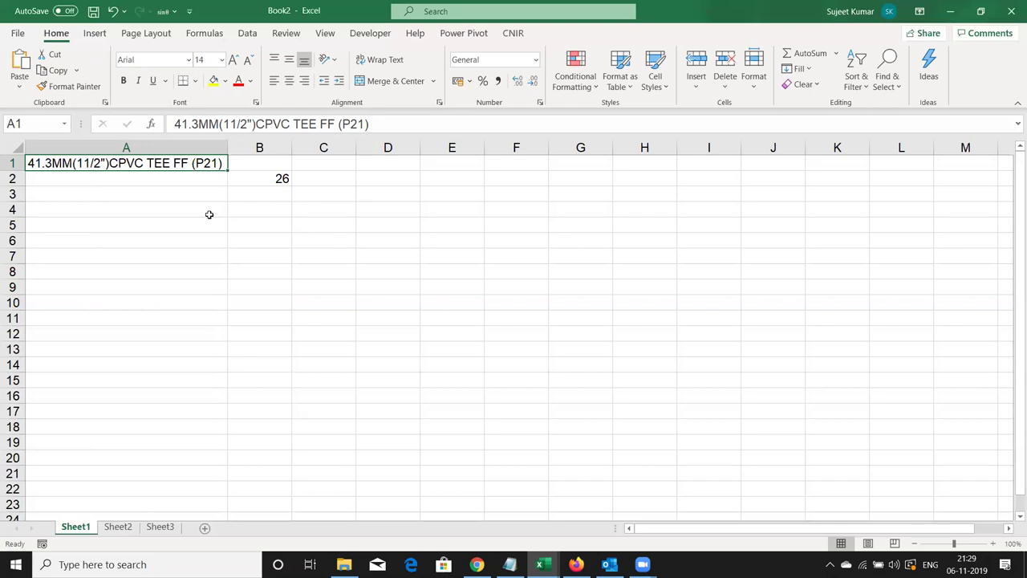
{"action": "key", "text": "Down"}
{"action": "key", "text": "Right"}
{"action": "key", "text": "Right"}
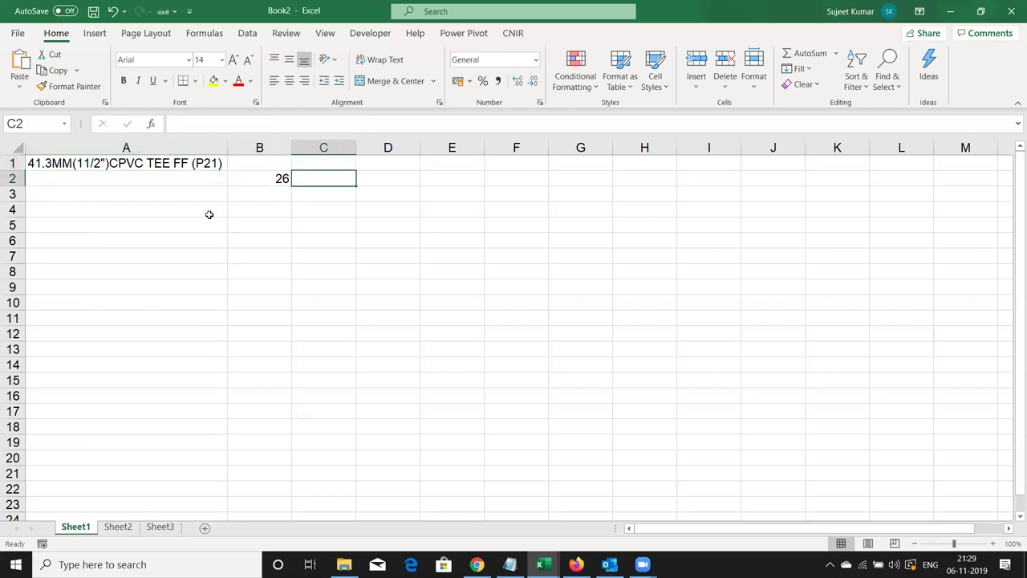
Cancel the formula started in C2 and enter =RIGHT(A1,2) in B1
{"action": "type", "text": "="}
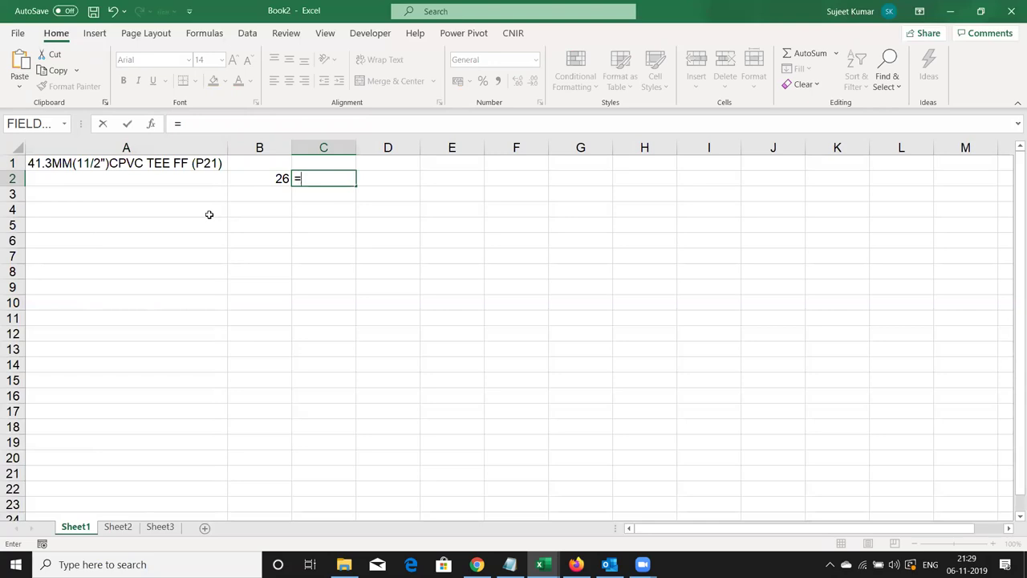
{"action": "key", "text": "Escape"}
{"action": "key", "text": "Left"}
{"action": "key", "text": "Left"}
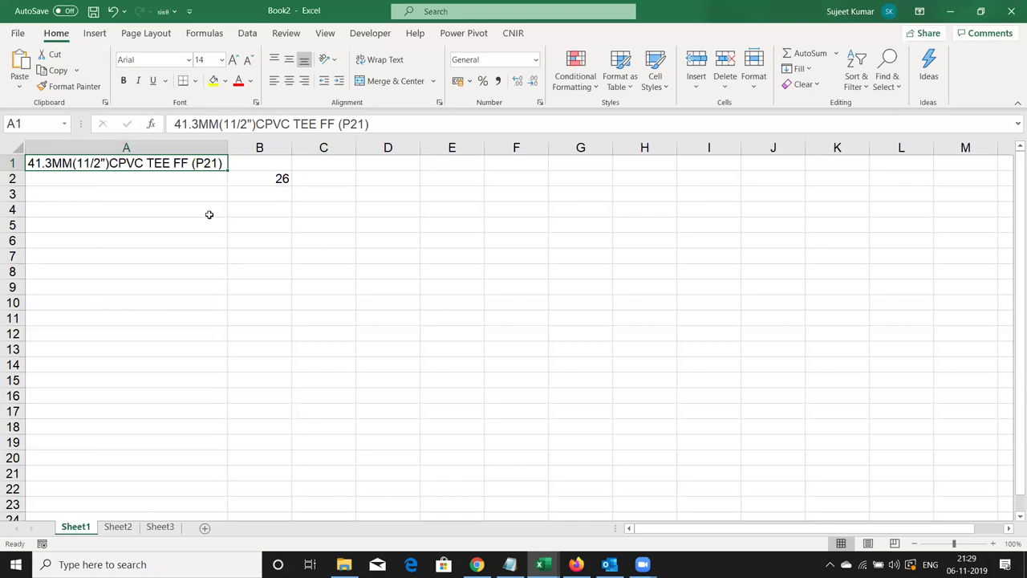
{"action": "key", "text": "Down"}
{"action": "key", "text": "Up"}
{"action": "key", "text": "Right"}
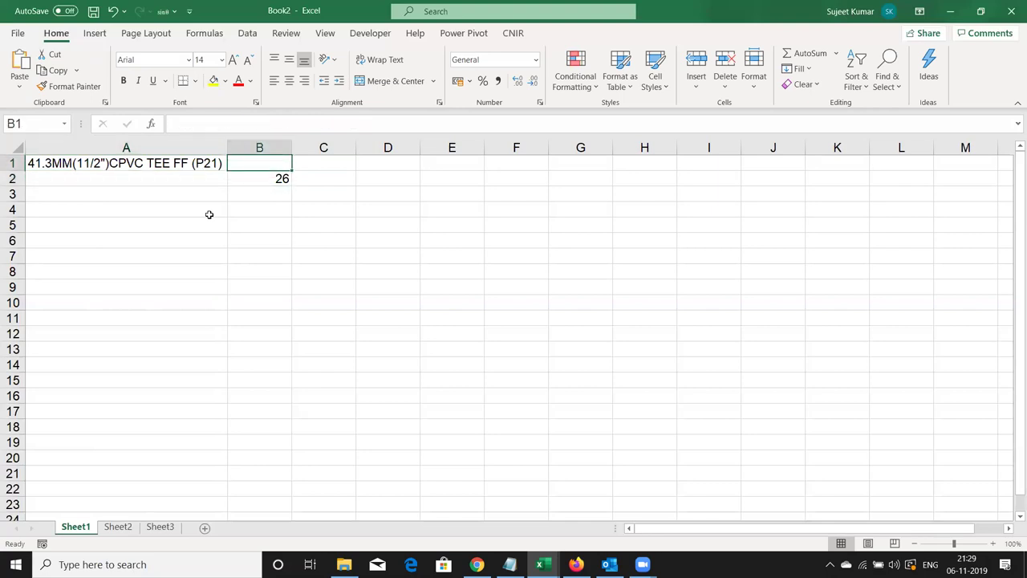
{"action": "type", "text": "="}
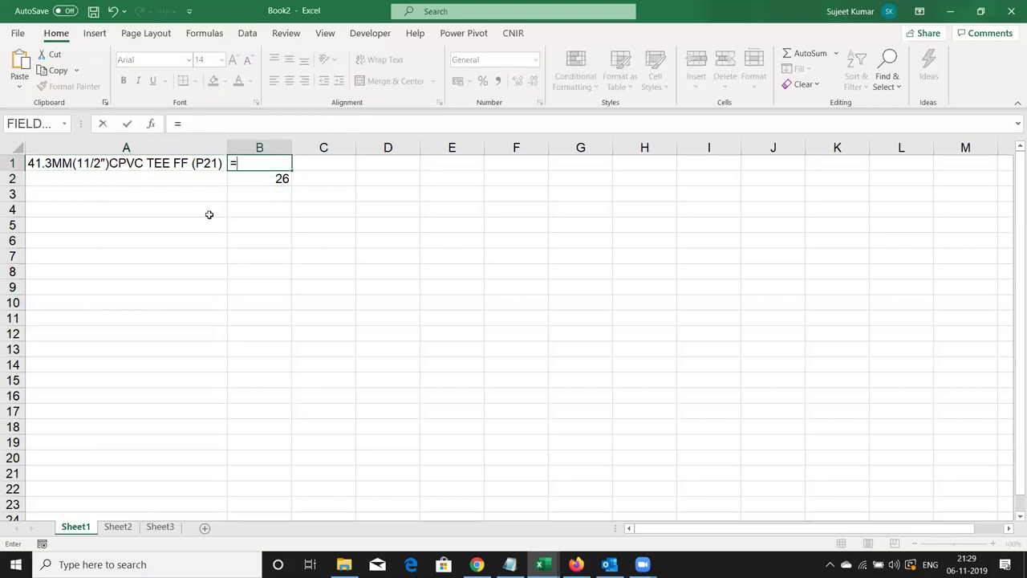
{"action": "type", "text": "r"}
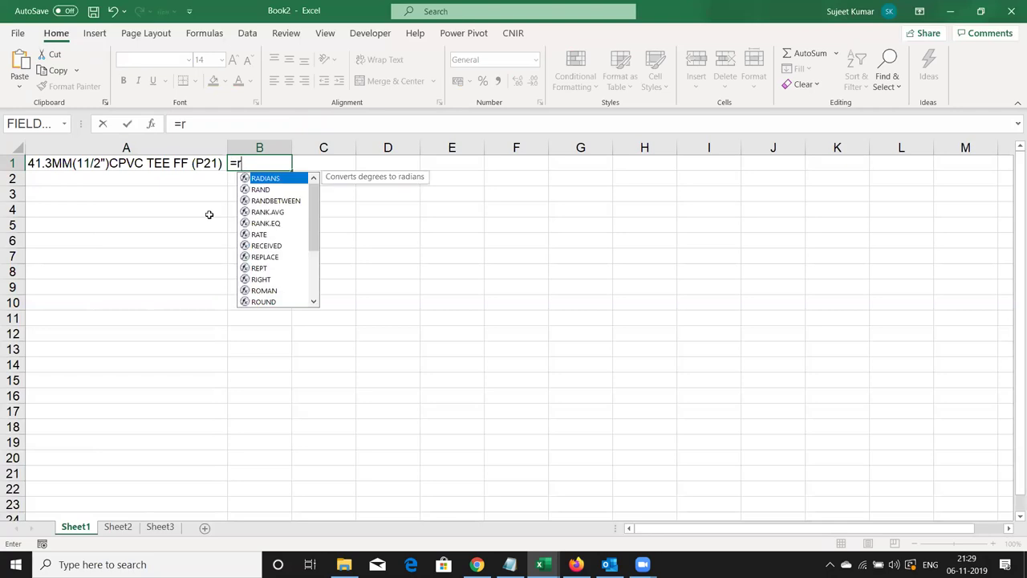
{"action": "type", "text": "i"}
{"action": "key", "text": "Tab"}
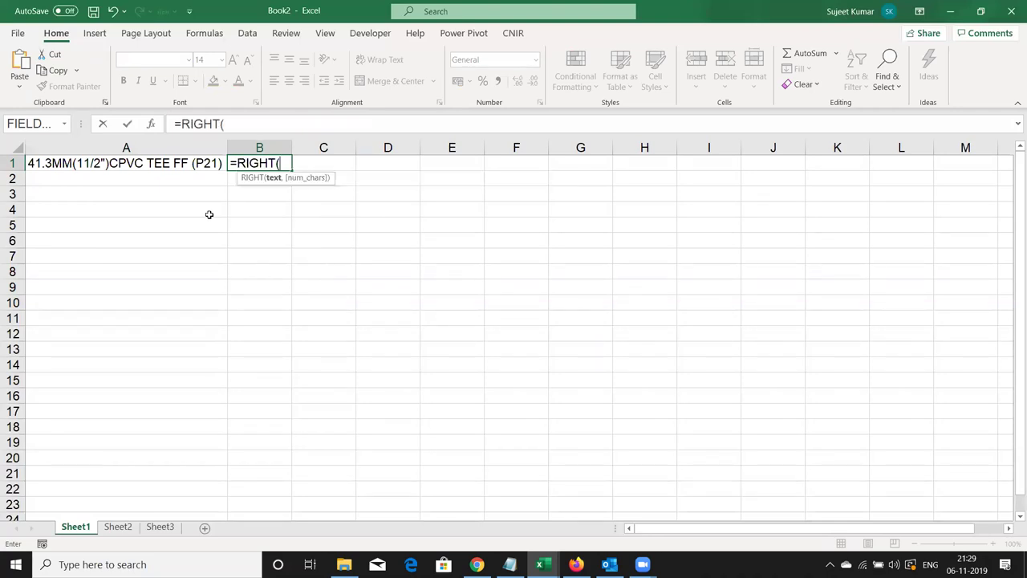
{"action": "key", "text": "Left"}
{"action": "type", "text": ",2"}
{"action": "key", "text": "Return"}
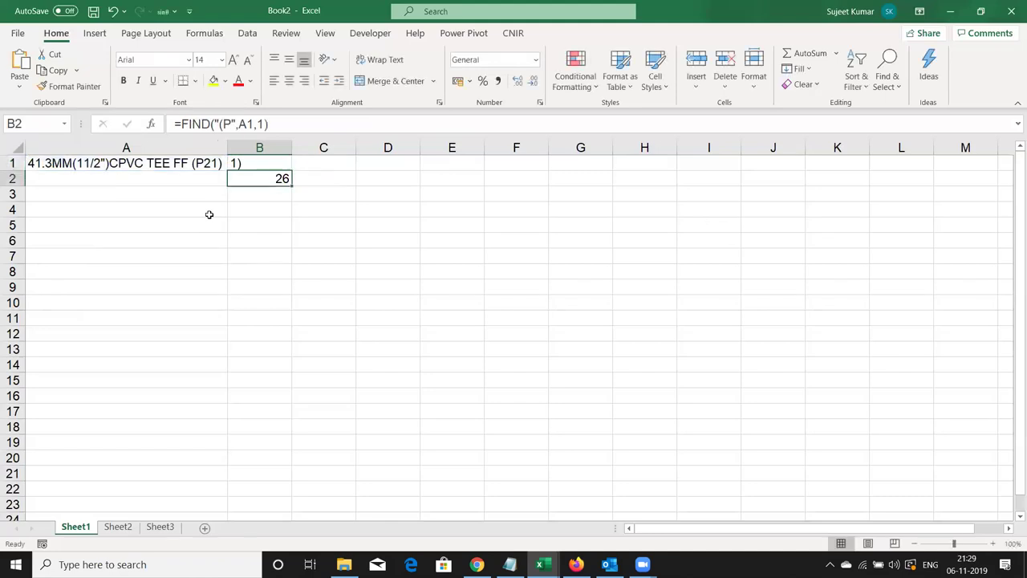
{"action": "key", "text": "Up"}
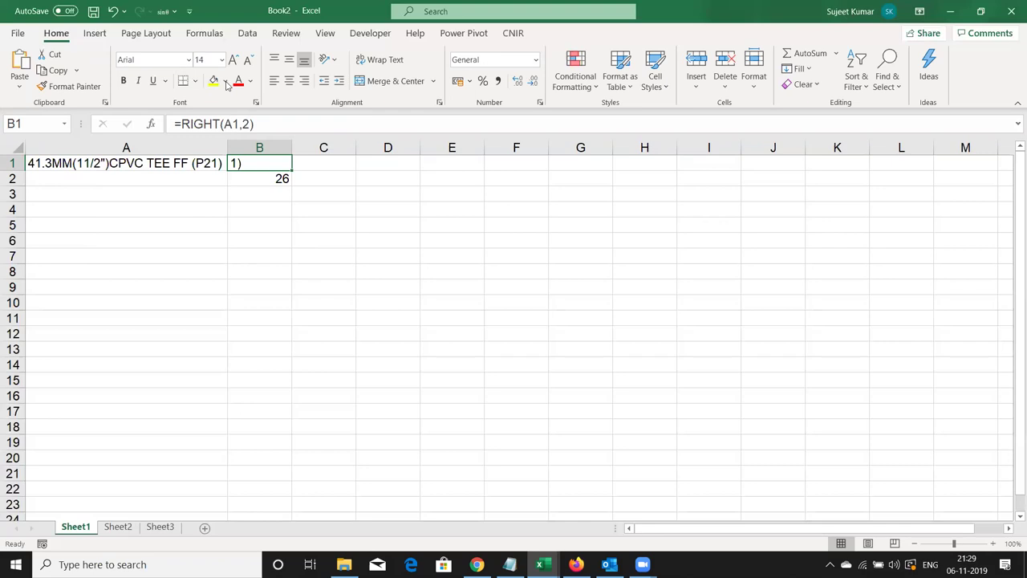
Change B1's fixed count 2 to LEN(A1)-B2, giving =RIGHT(A1,LEN(A1)-B2)
{"action": "left_click", "coordinate": [249, 125]}
{"action": "double_click", "coordinate": [247, 124]}
{"action": "key", "text": "Delete"}
{"action": "key", "text": "Delete"}
{"action": "type", "text": "len"}
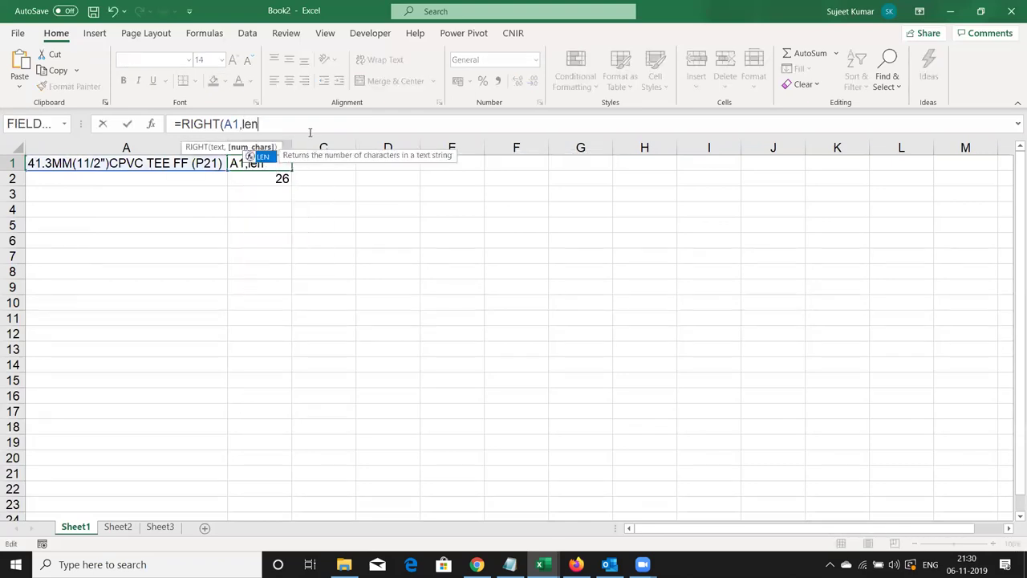
{"action": "key", "text": "Tab"}
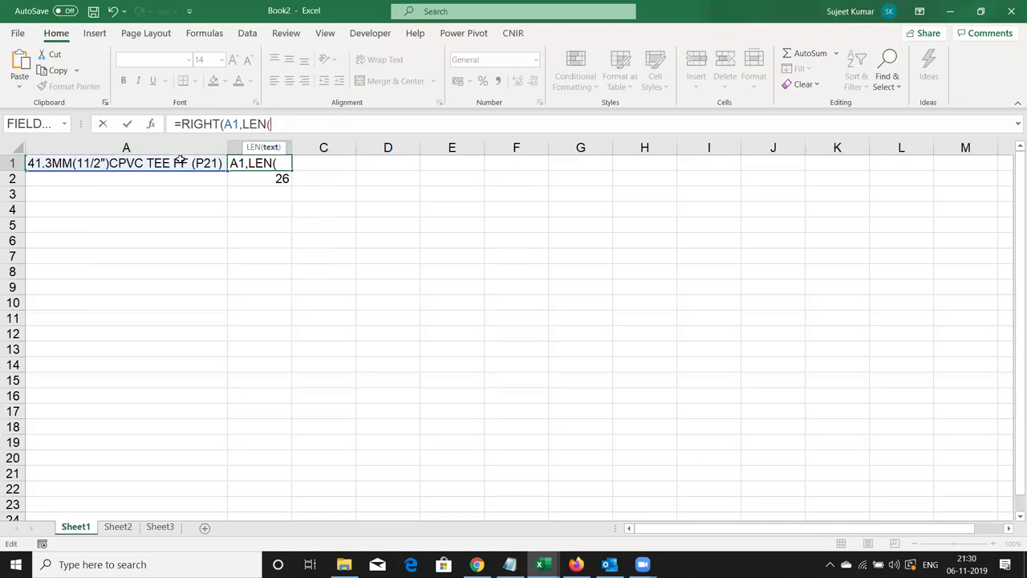
{"action": "left_click", "coordinate": [181, 162]}
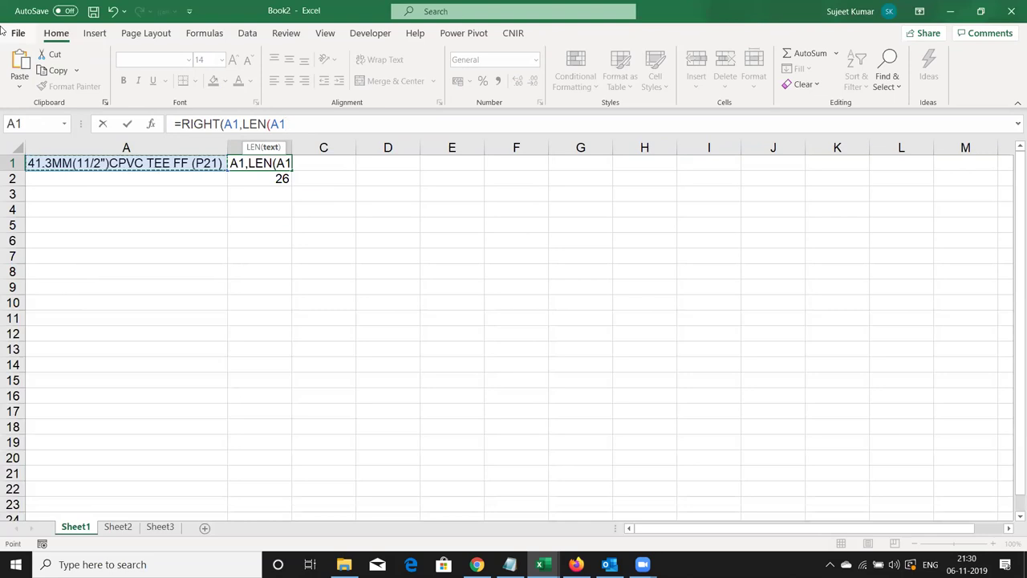
{"action": "type", "text": ")-"}
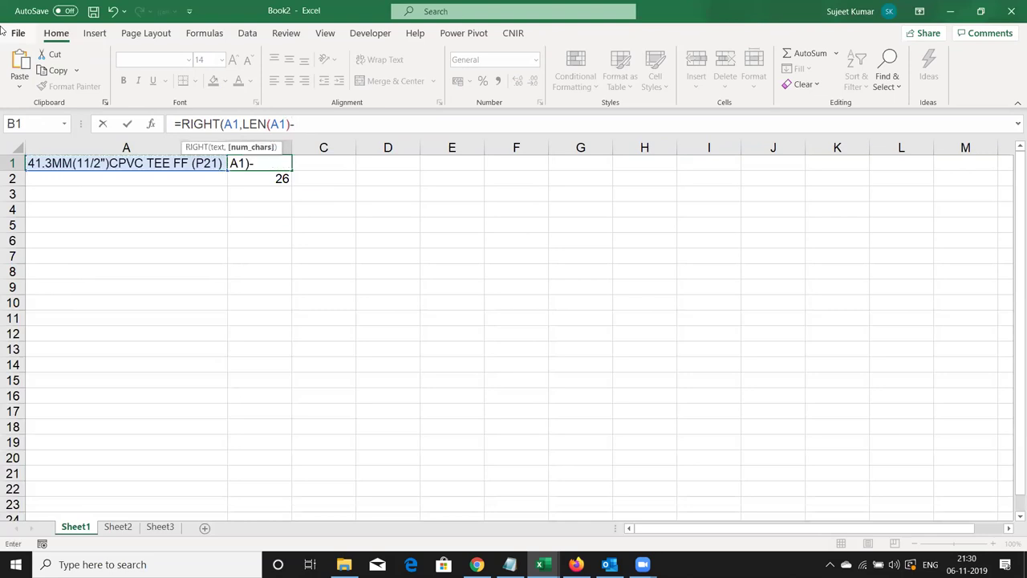
{"action": "left_click", "coordinate": [278, 178]}
{"action": "type", "text": ")"}
{"action": "key", "text": "Return"}
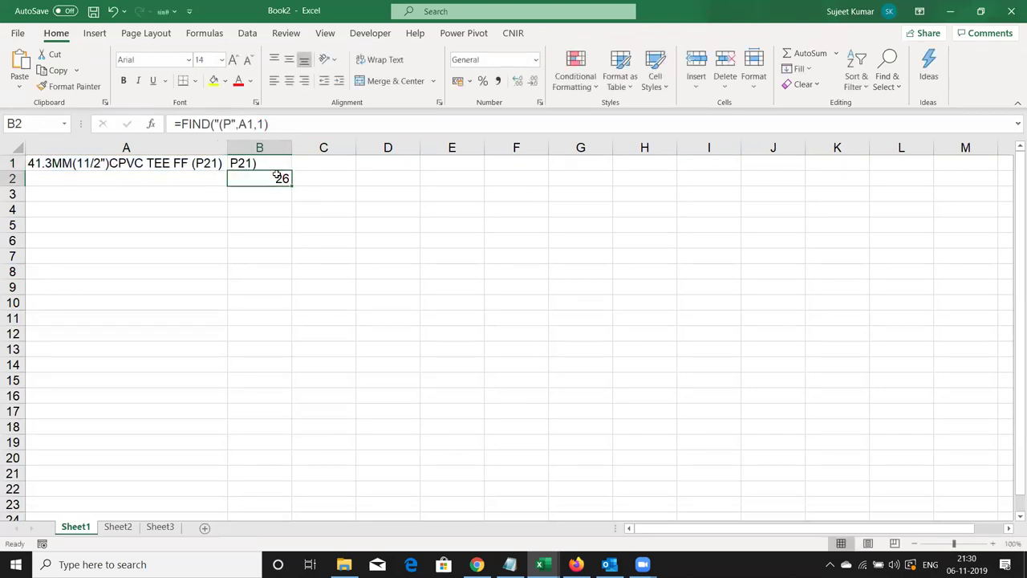
{"action": "key", "text": "Up"}
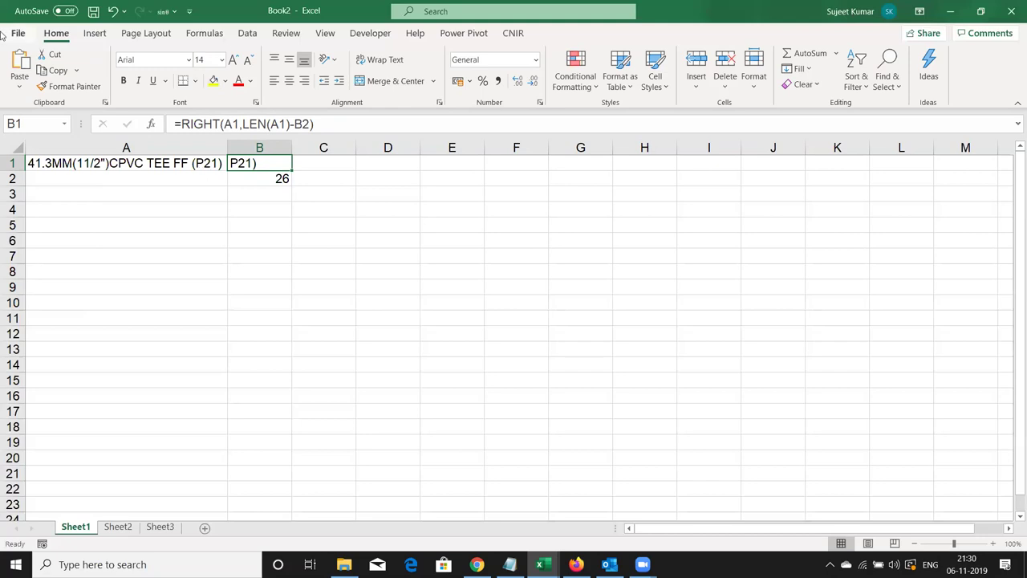
{"action": "left_click", "coordinate": [226, 129]}
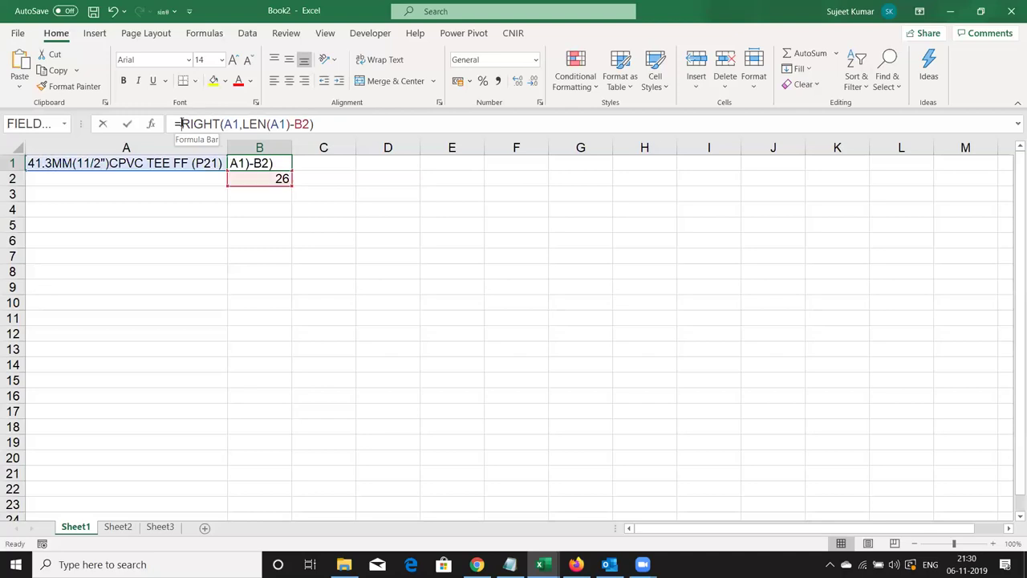
{"action": "type", "text": "le"}
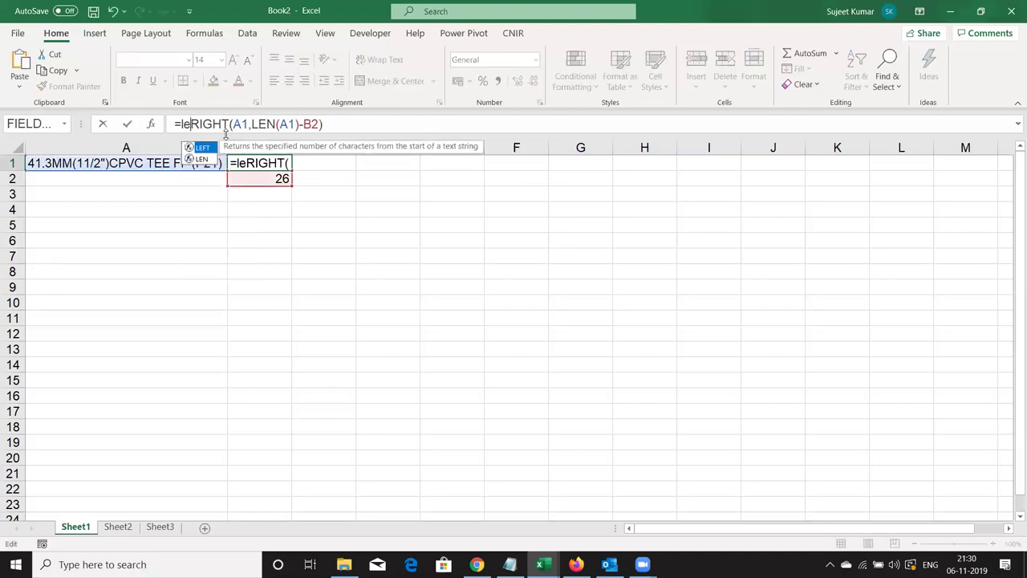
{"action": "key", "text": "Tab"}
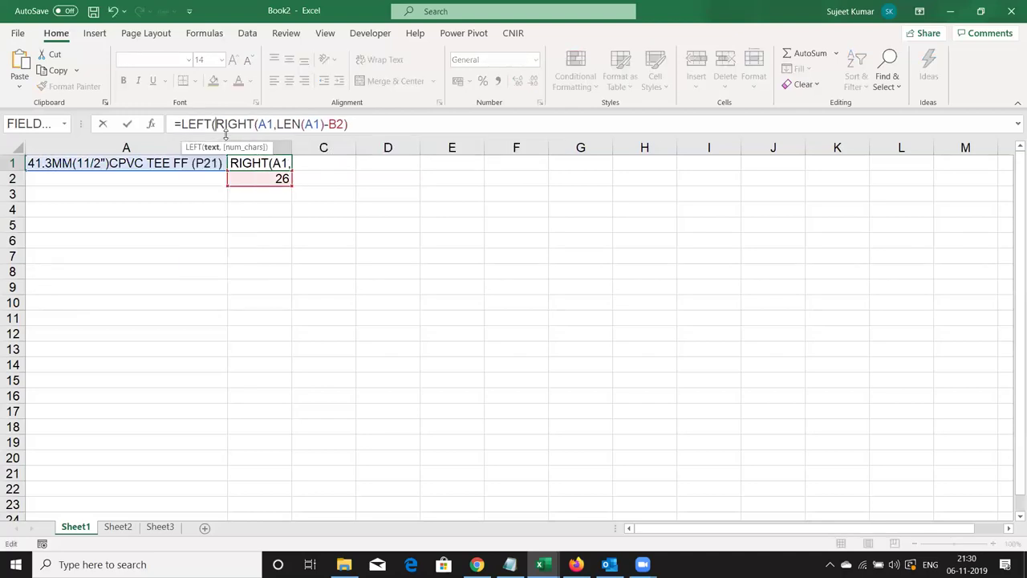
{"action": "left_click", "coordinate": [353, 124]}
{"action": "type", "text": ","}
{"action": "type", "text": "len"}
{"action": "key", "text": "Tab"}
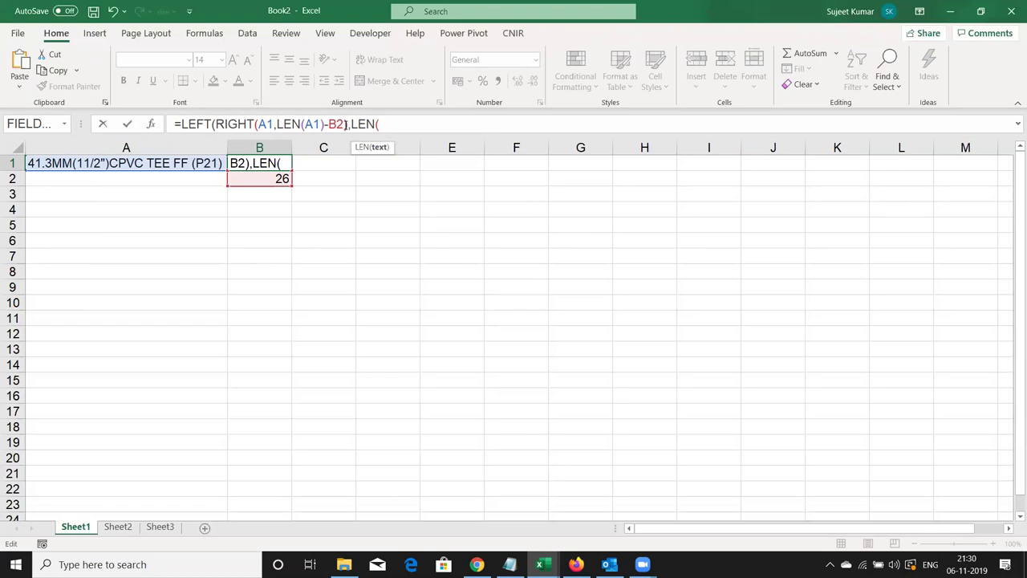
{"action": "left_click_drag", "start_coordinate": [345, 124], "coordinate": [213, 124]}
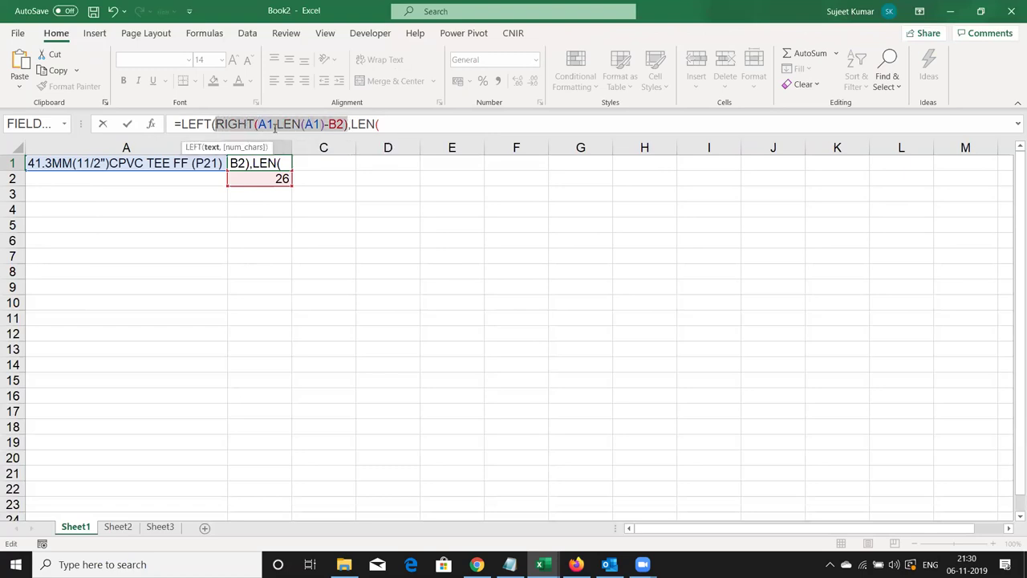
{"action": "left_click", "coordinate": [386, 124]}
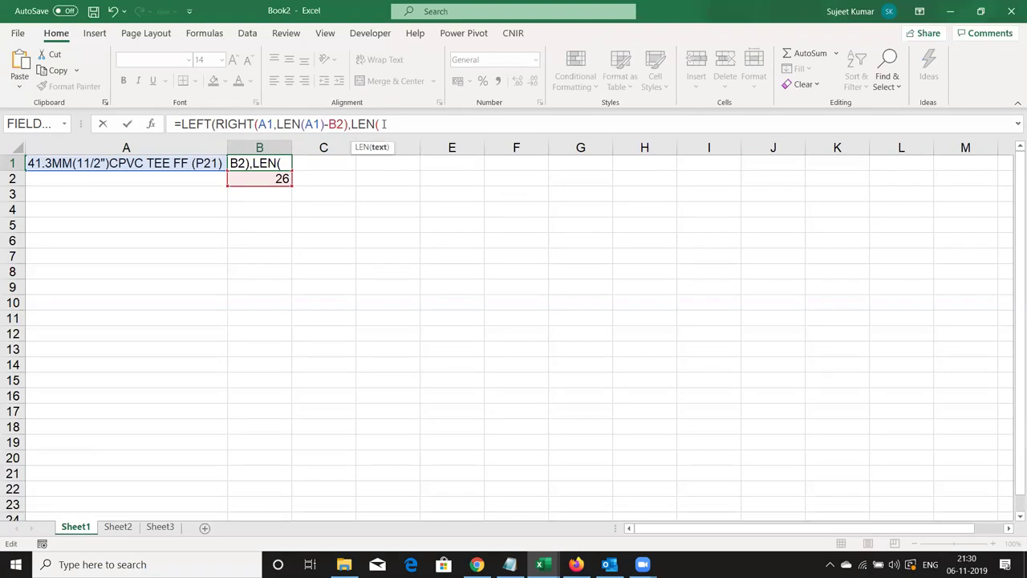
{"action": "key", "text": "ctrl+v"}
{"action": "type", "text": ")-1)"}
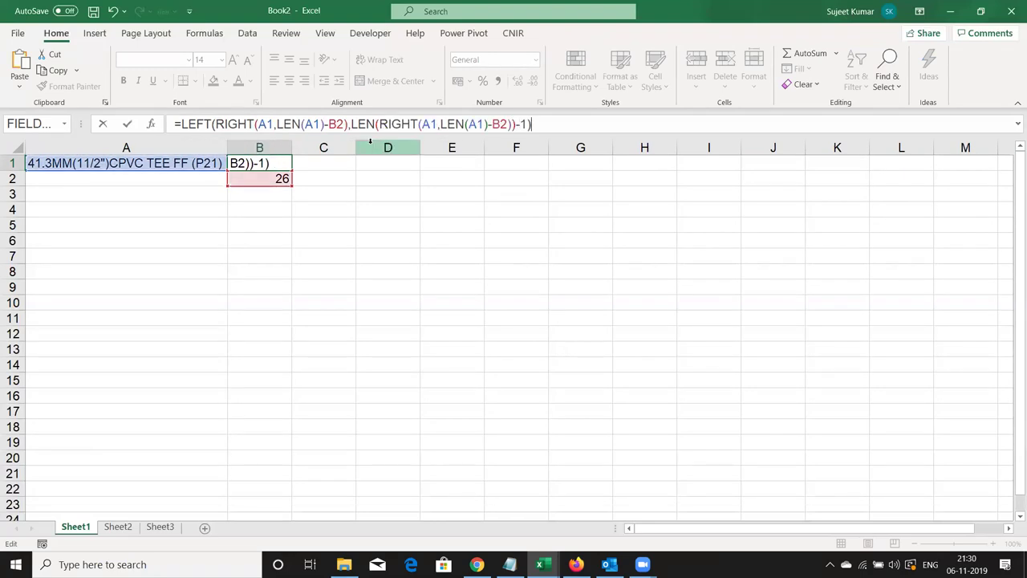
{"action": "key", "text": "Return"}
{"action": "key", "text": "Up"}
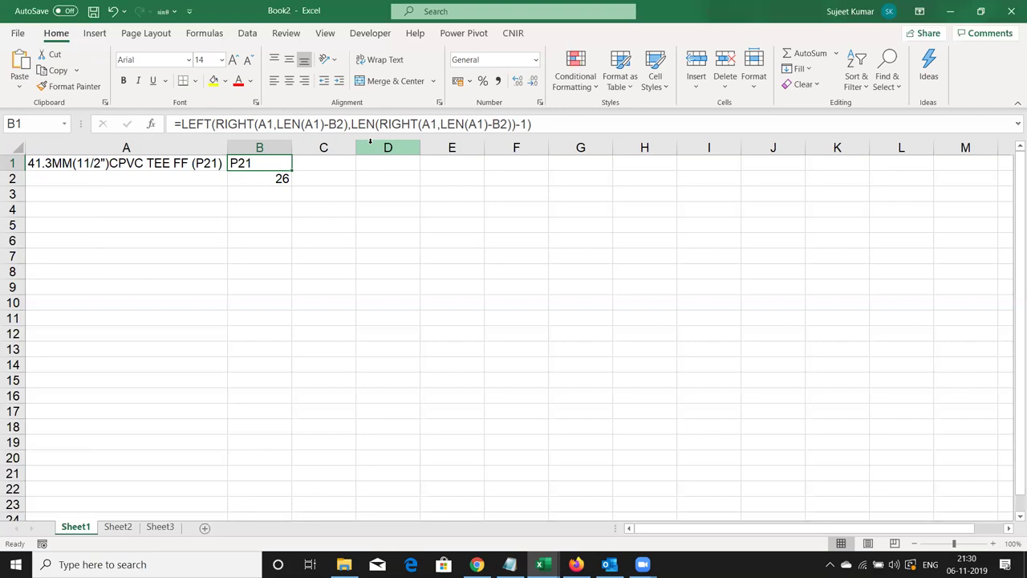
{"action": "key", "text": "Down"}
{"action": "key", "text": "Up"}
{"action": "left_click", "coordinate": [342, 124]}
{"action": "type", "text": "+1"}
{"action": "key", "text": "Return"}
{"action": "key", "text": "Up"}
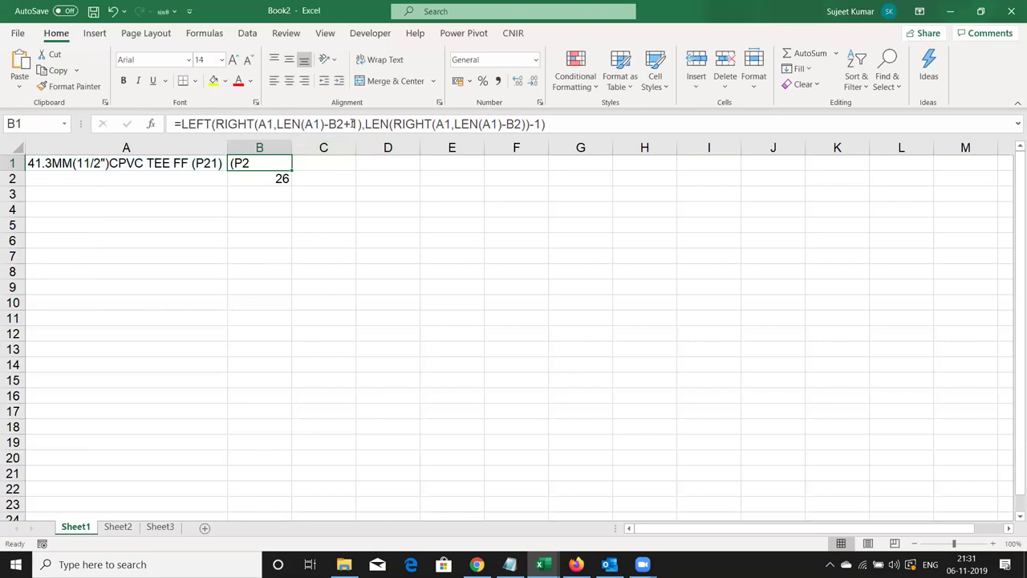
{"action": "left_click", "coordinate": [351, 124]}
{"action": "key", "text": "BackSpace"}
{"action": "type", "text": "-"}
{"action": "key", "text": "Return"}
{"action": "key", "text": "Up"}
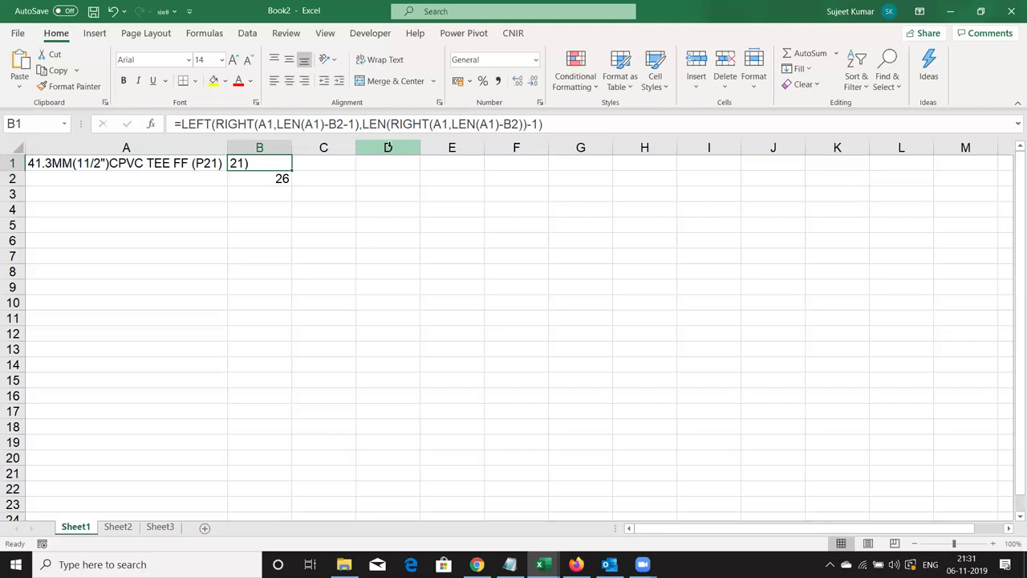
{"action": "left_click", "coordinate": [523, 124]}
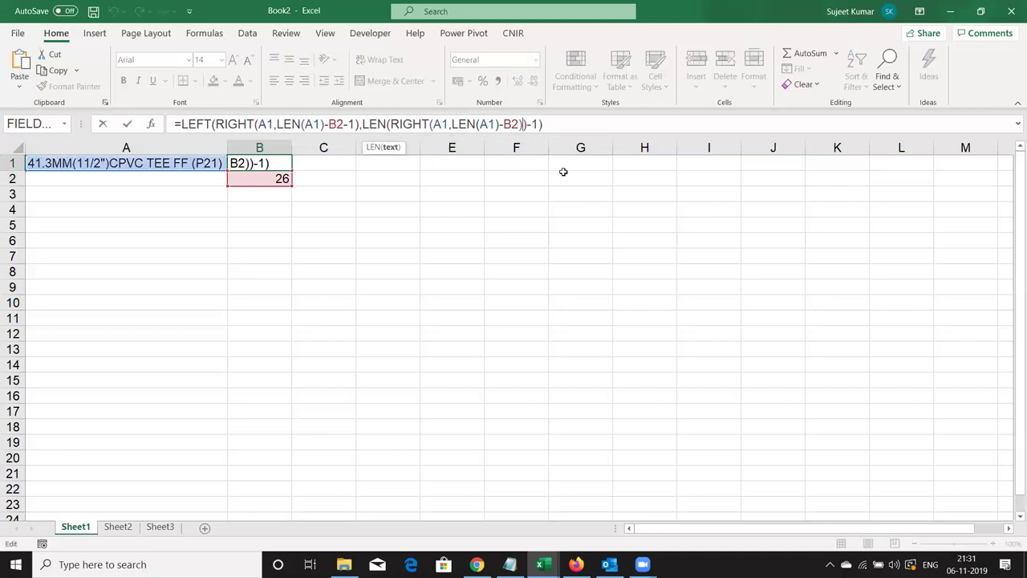
{"action": "type", "text": "-1"}
{"action": "key", "text": "Return"}
{"action": "key", "text": "Up"}
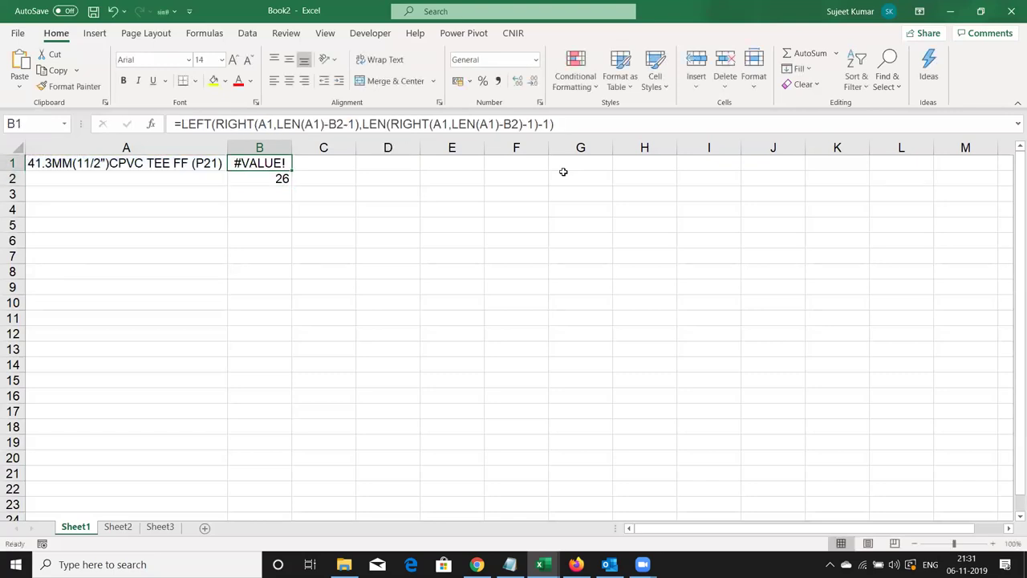
{"action": "key", "text": "ctrl+z"}
{"action": "key", "text": "ctrl+z"}
{"action": "key", "text": "ctrl+z"}
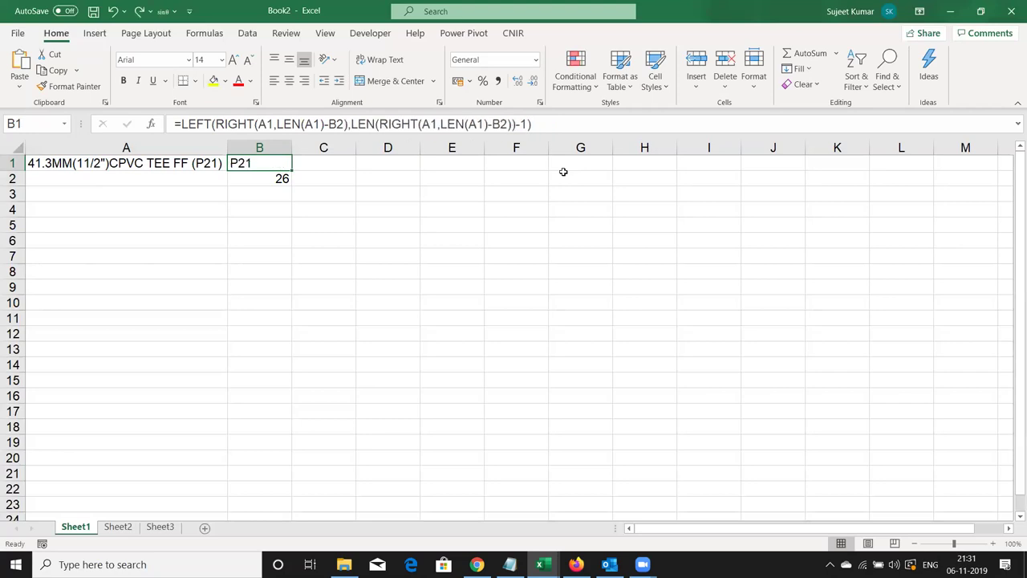
{"action": "key", "text": "ctrl+z"}
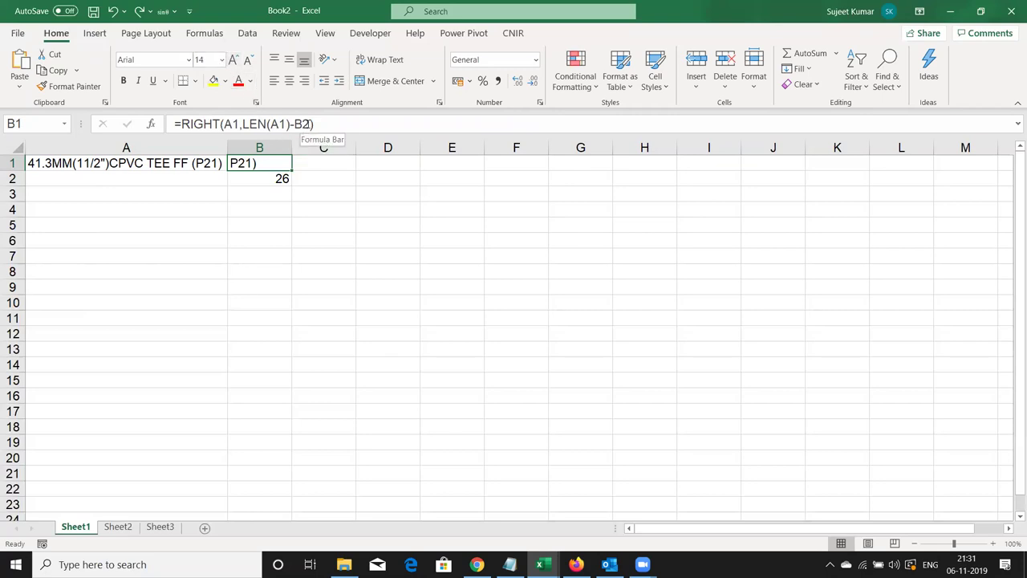
Subtract an extra 1 in B1's formula, making it =RIGHT(A1,LEN(A1)-B2-1)
{"action": "left_click", "coordinate": [309, 123]}
{"action": "type", "text": "-2"}
{"action": "key", "text": "Return"}
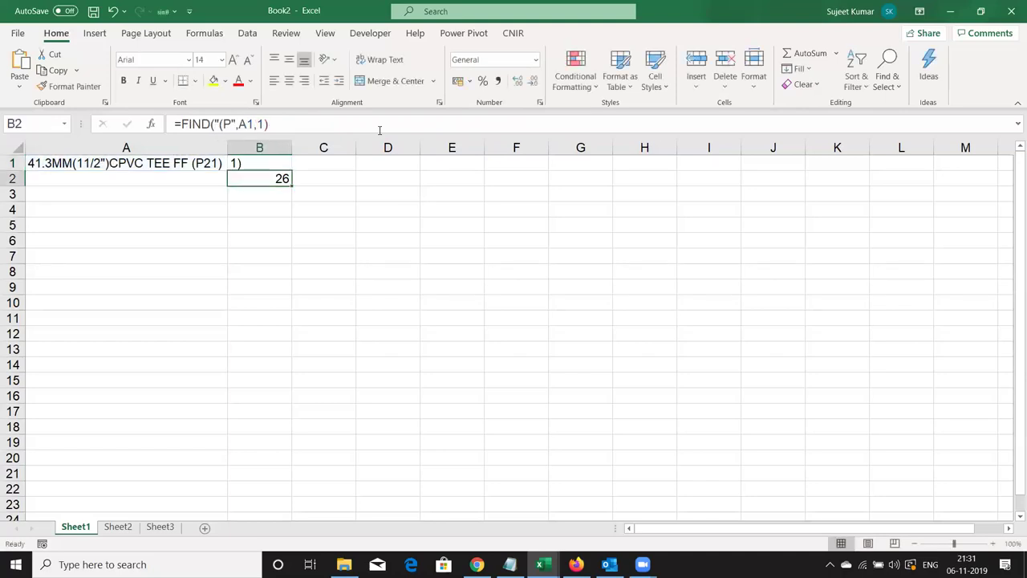
{"action": "key", "text": "Up"}
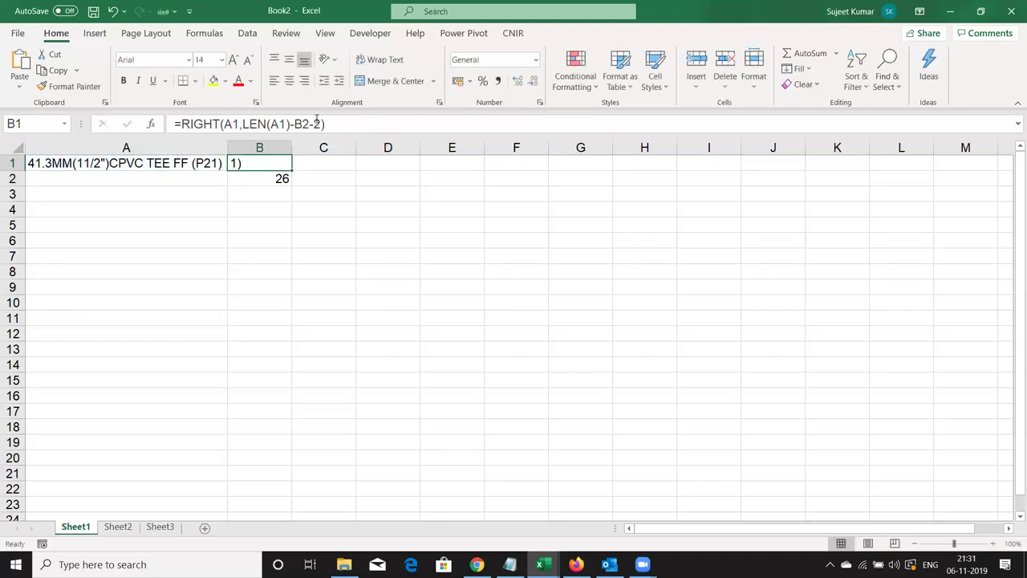
{"action": "left_click", "coordinate": [317, 121]}
{"action": "key", "text": "Delete"}
{"action": "type", "text": "1"}
{"action": "key", "text": "Return"}
{"action": "key", "text": "Up"}
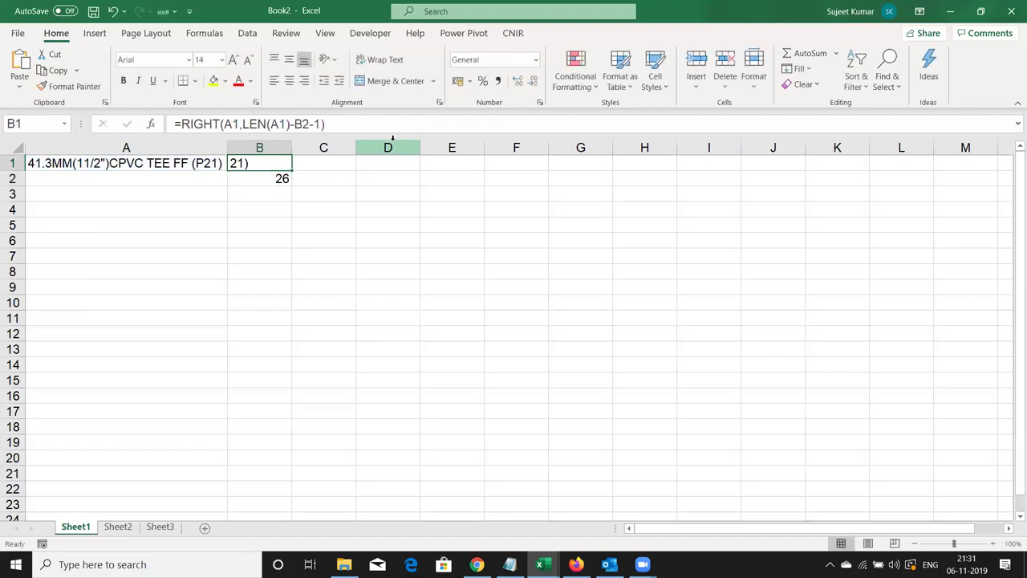
Append 0 to A1's product code, then undo it back to (P21)
{"action": "key", "text": "Left"}
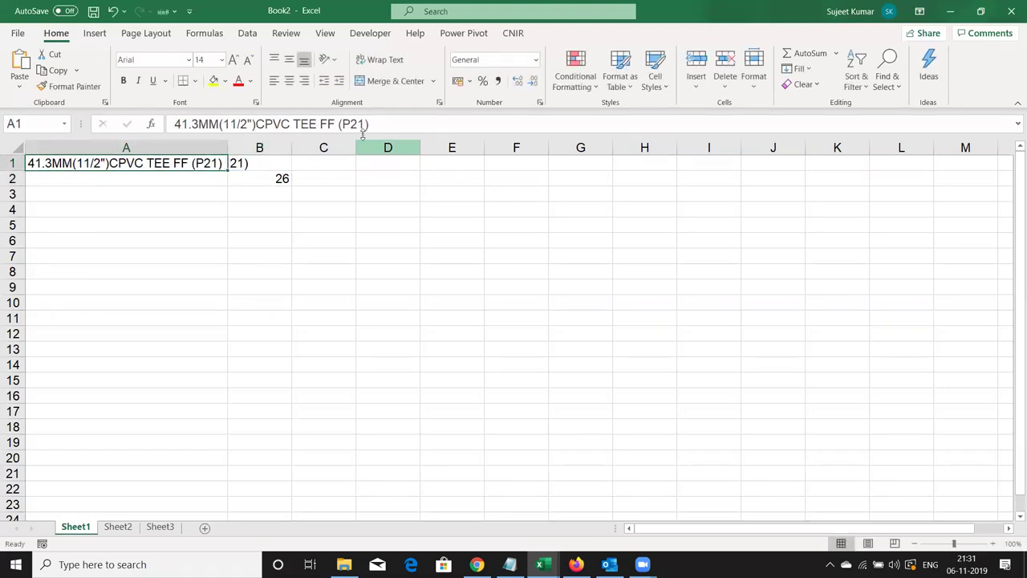
{"action": "left_click", "coordinate": [360, 123]}
{"action": "type", "text": "0"}
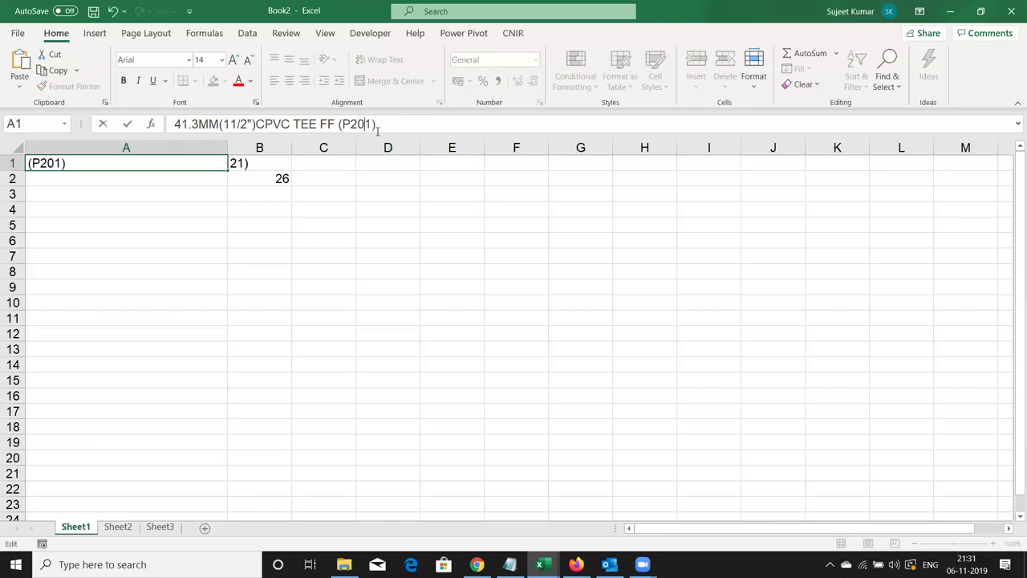
{"action": "key", "text": "Return"}
{"action": "key", "text": "Up"}
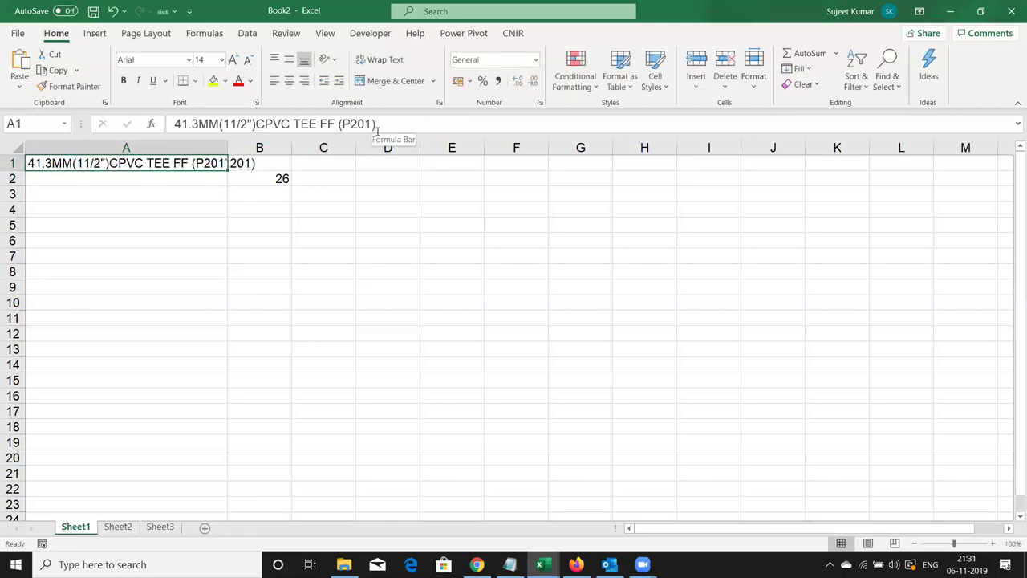
{"action": "key", "text": "ctrl+z"}
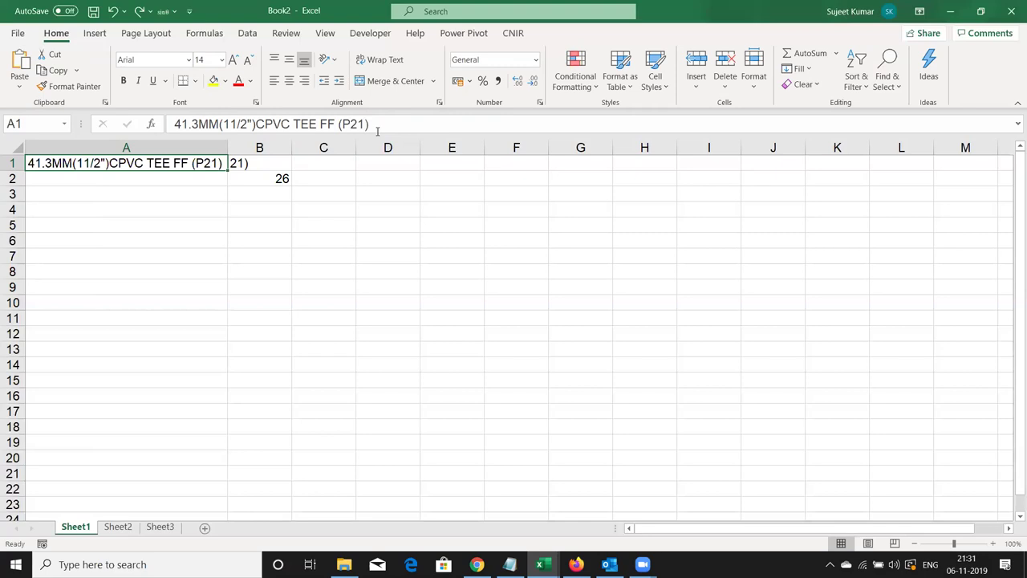
Review B1's RIGHT formula in the formula bar without changing it
{"action": "key", "text": "Right"}
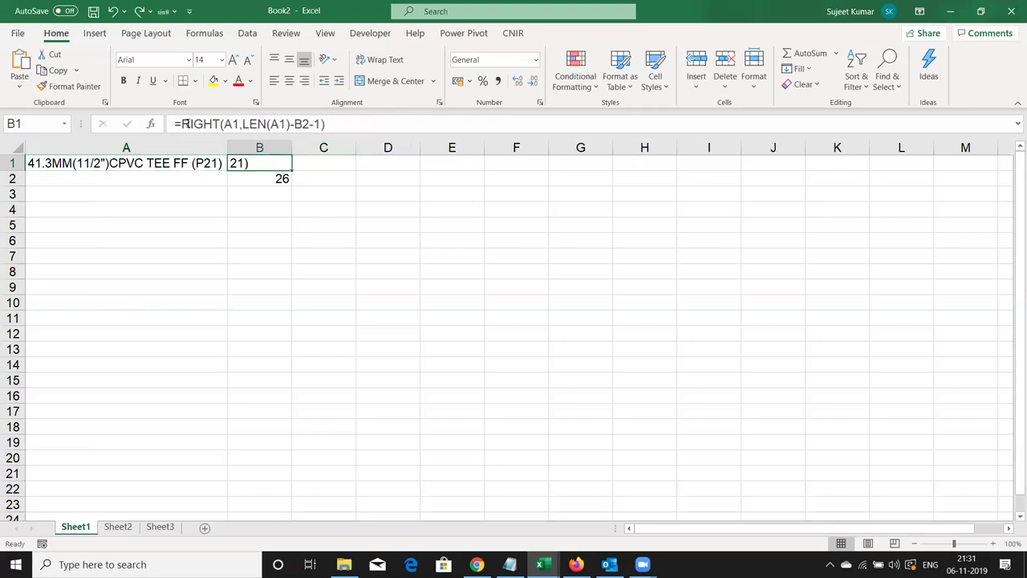
{"action": "left_click", "coordinate": [182, 126]}
{"action": "left_click", "coordinate": [336, 133], "text": "shift"}
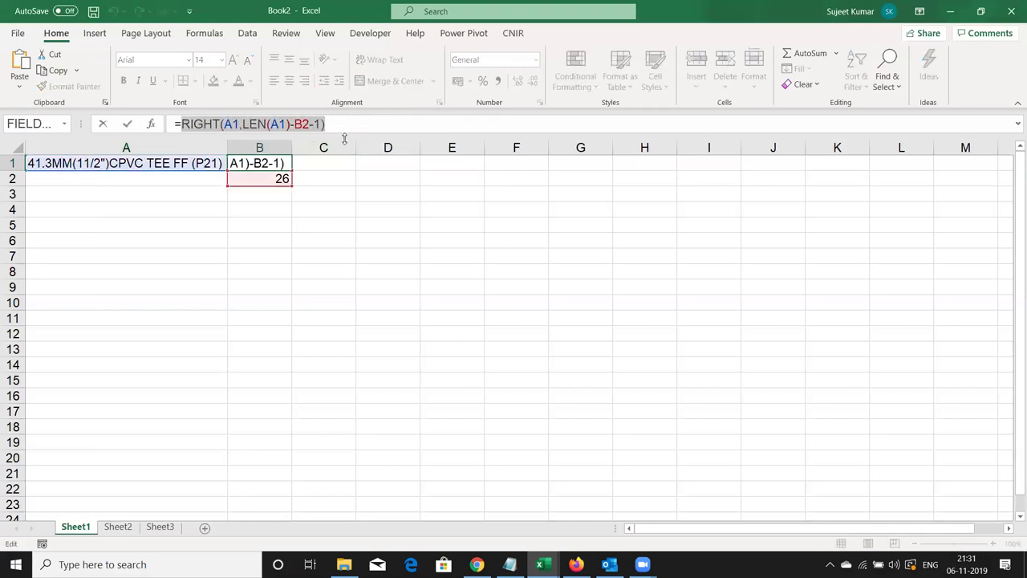
{"action": "key", "text": "Escape"}
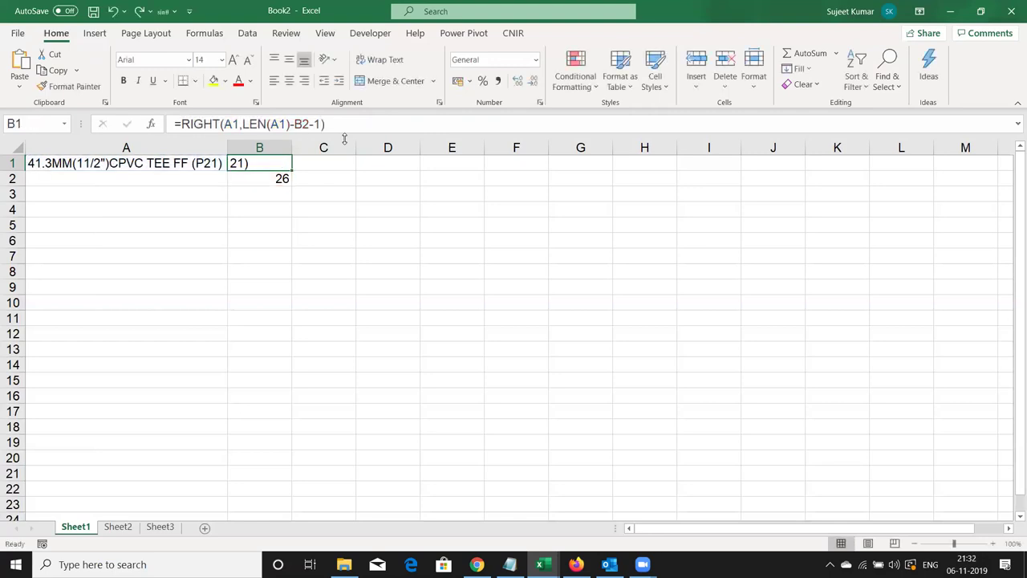
{"action": "key", "text": "Left"}
{"action": "key", "text": "Right"}
Wrap B1 as =MID(RIGHT(A1,LEN(A1)-B2-1),1,LEN(RIGHT(A1,LEN(A1)-B2-1))-1), returning 21
{"action": "left_click", "coordinate": [183, 124]}
{"action": "type", "text": "mid"}
{"action": "key", "text": "Tab"}
{"action": "left_click", "coordinate": [393, 124]}
{"action": "type", "text": ",1,"}
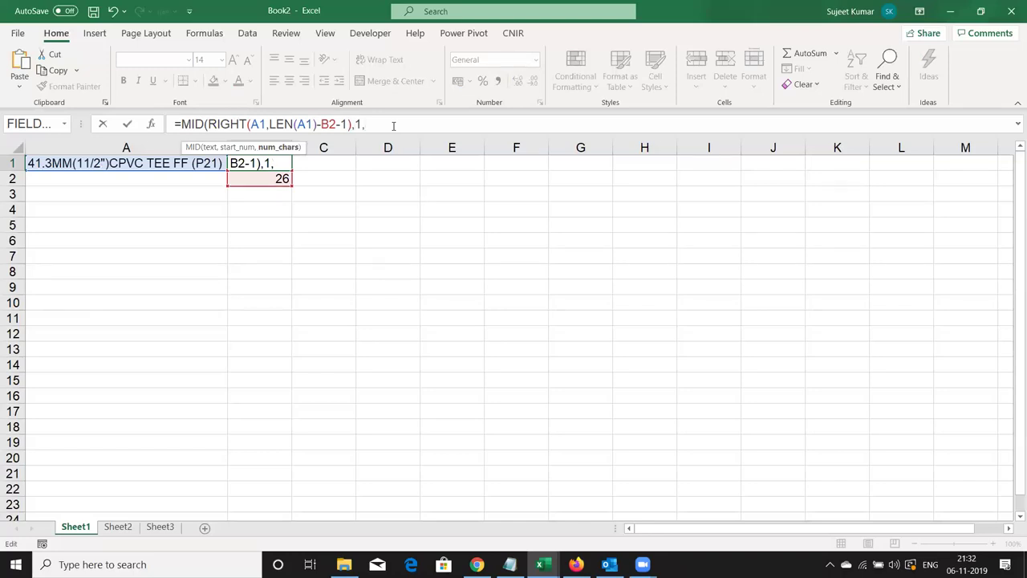
{"action": "type", "text": "le"}
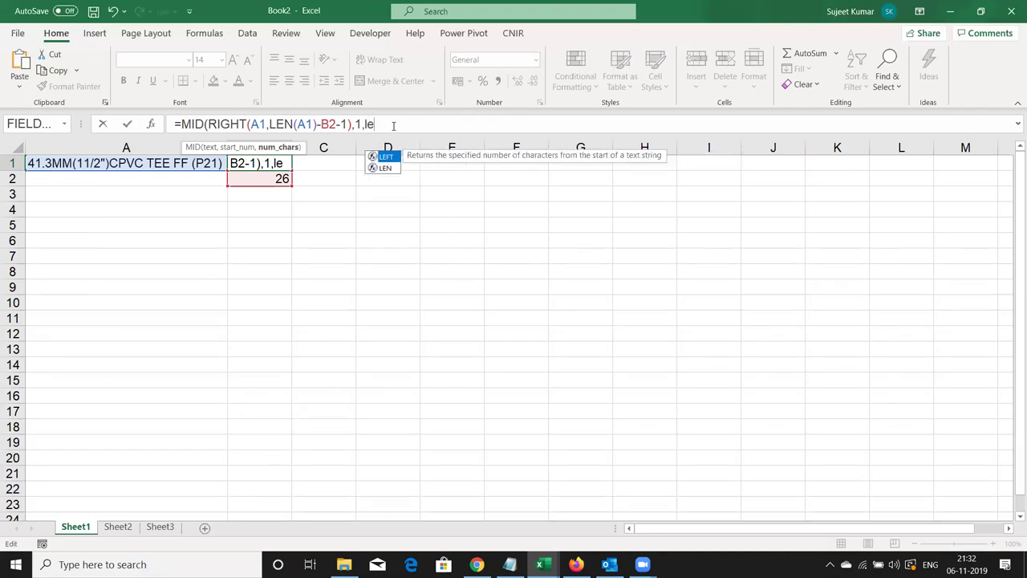
{"action": "type", "text": "n"}
{"action": "key", "text": "Tab"}
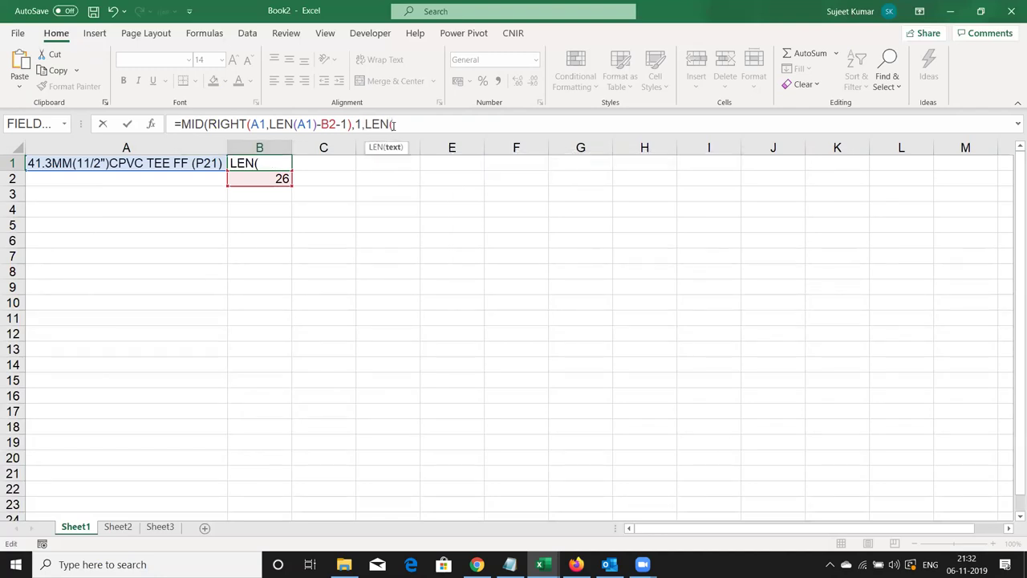
{"action": "type", "text": "RIGHT(A1,LEN(A1)-B2-1)"}
{"action": "type", "text": ")"}
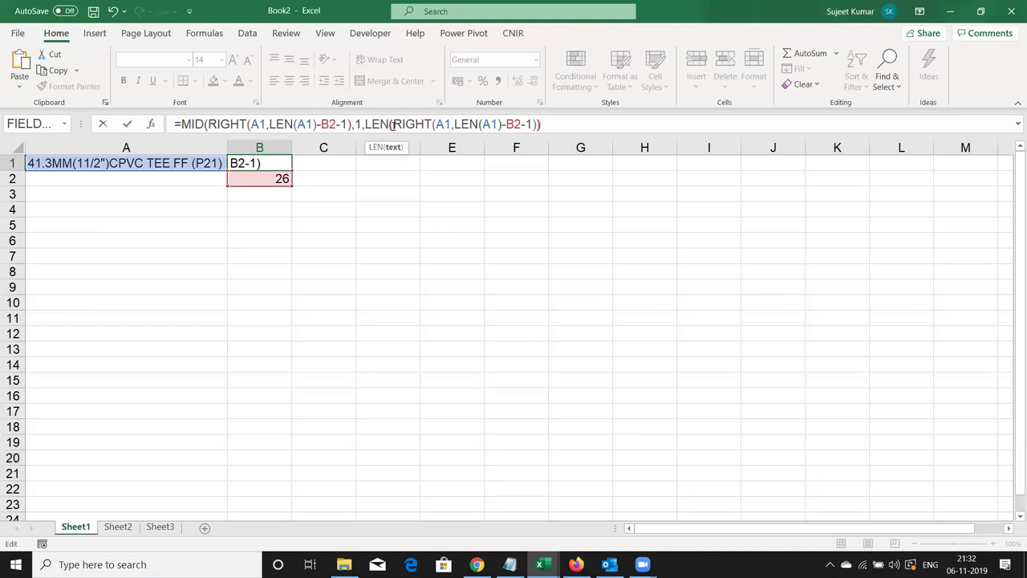
{"action": "type", "text": "-1)"}
{"action": "key", "text": "Return"}
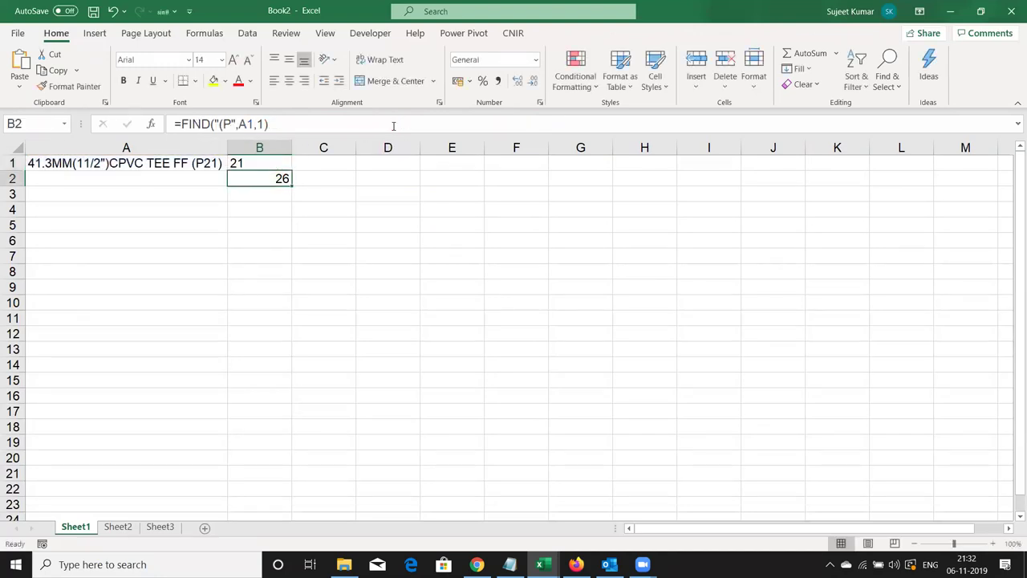
{"action": "key", "text": "Up"}
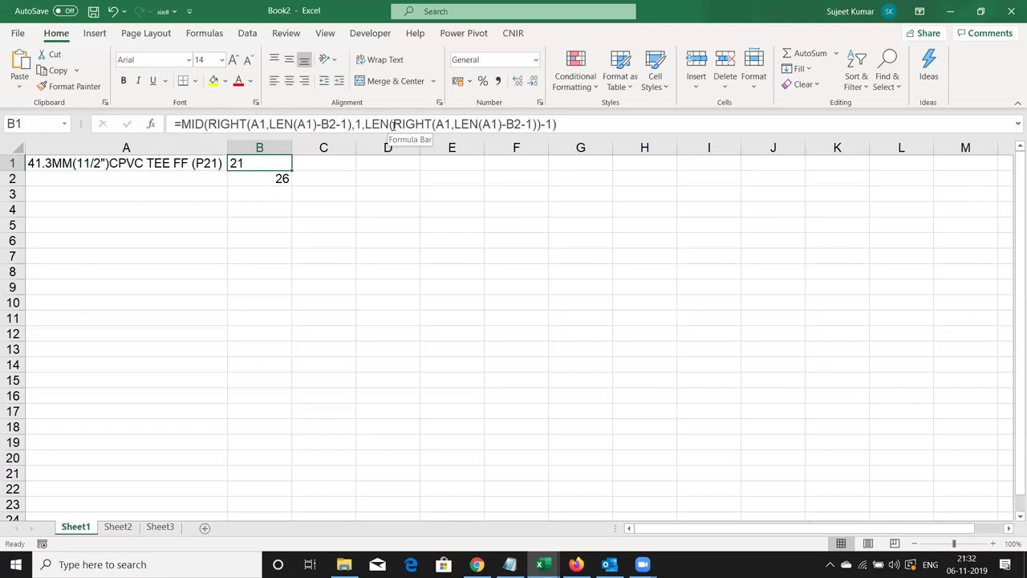
{"action": "key", "text": "Left"}
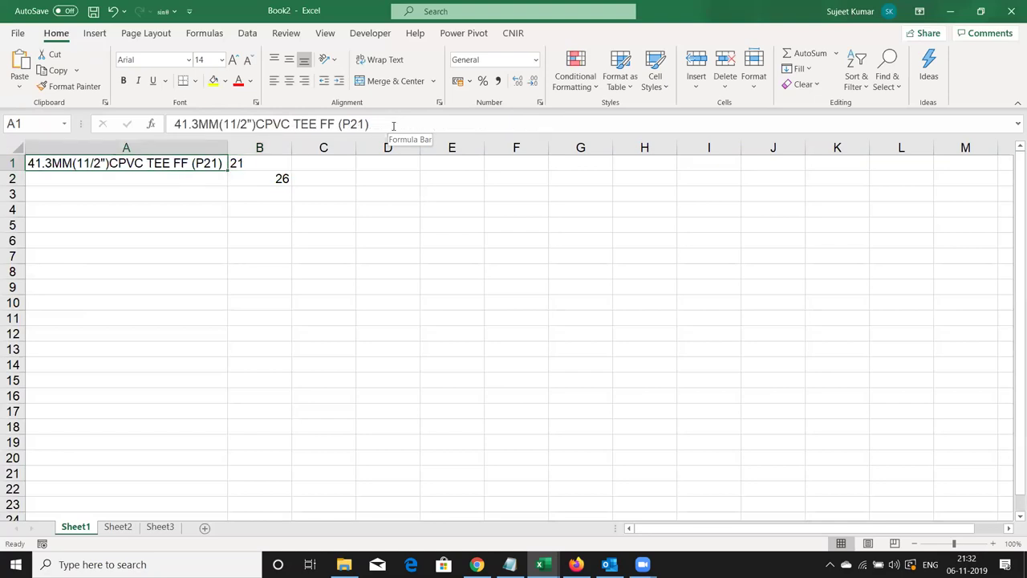
Change A1's product code to (P210) and confirm B1 now shows 210
{"action": "left_click", "coordinate": [366, 124]}
{"action": "type", "text": "0"}
{"action": "key", "text": "Return"}
{"action": "key", "text": "Up"}
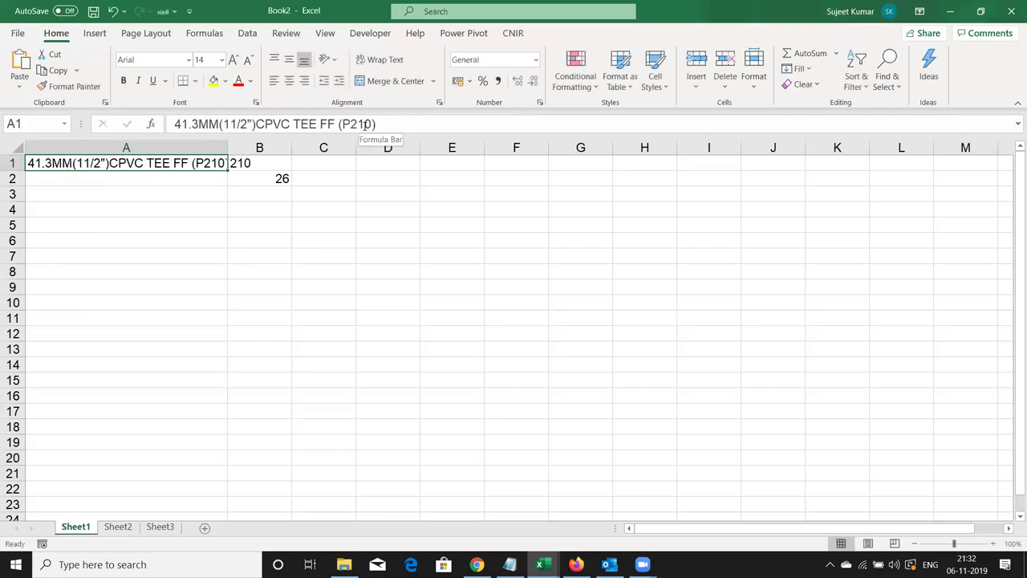
{"action": "key", "text": "Right"}
{"action": "key", "text": "Left"}
Copy A1's description into A4, AutoFit column A, and select B5
{"action": "key", "text": "Down"}
{"action": "key", "text": "Down"}
{"action": "key", "text": "Down"}
{"action": "key", "text": "Return"}
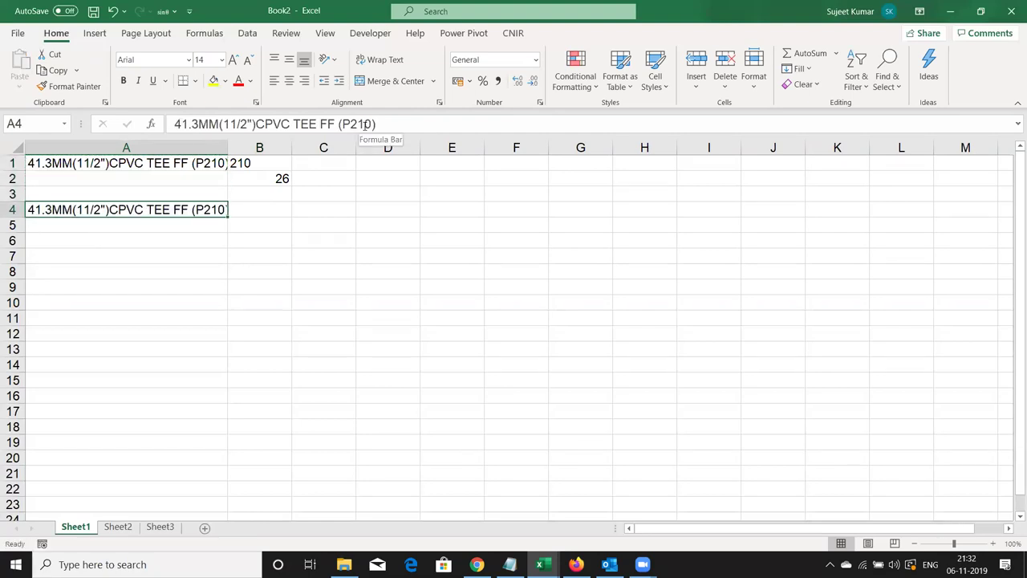
{"action": "double_click", "coordinate": [227, 151]}
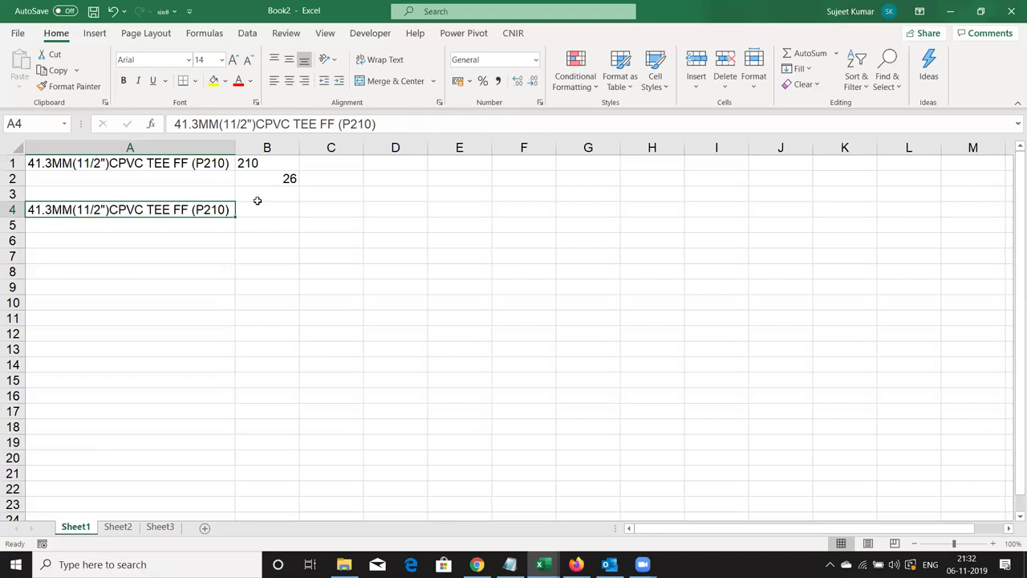
{"action": "left_click", "coordinate": [262, 213]}
{"action": "left_click", "coordinate": [265, 223]}
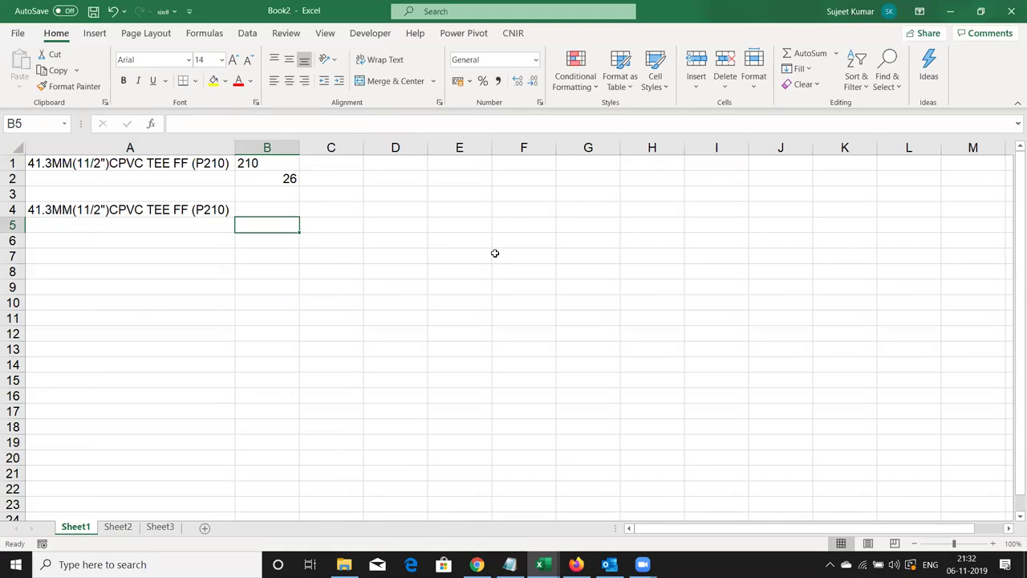
Enter =FIND("(P",A4,1) in B5, returning 26
{"action": "type", "text": "="}
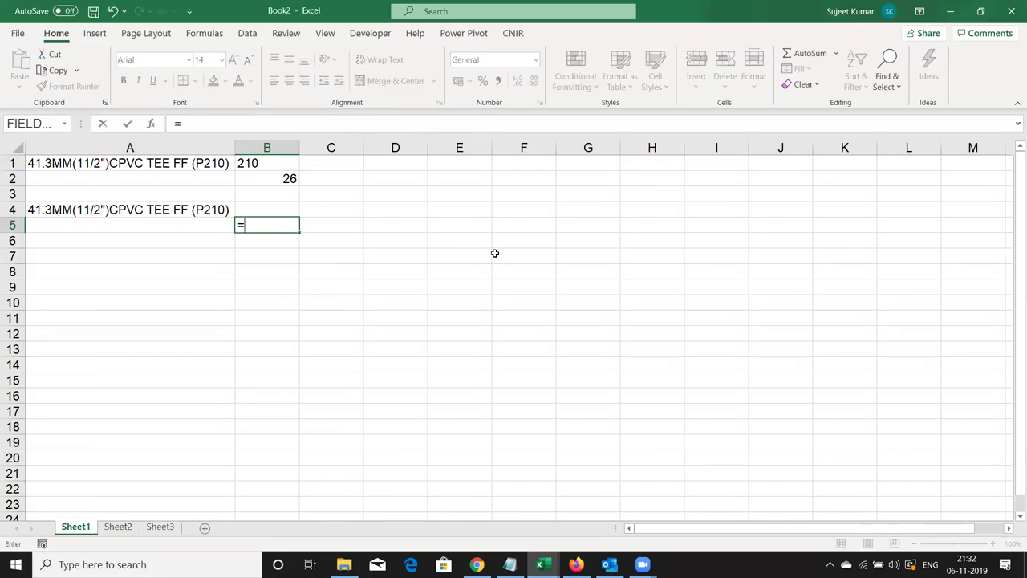
{"action": "type", "text": "find"}
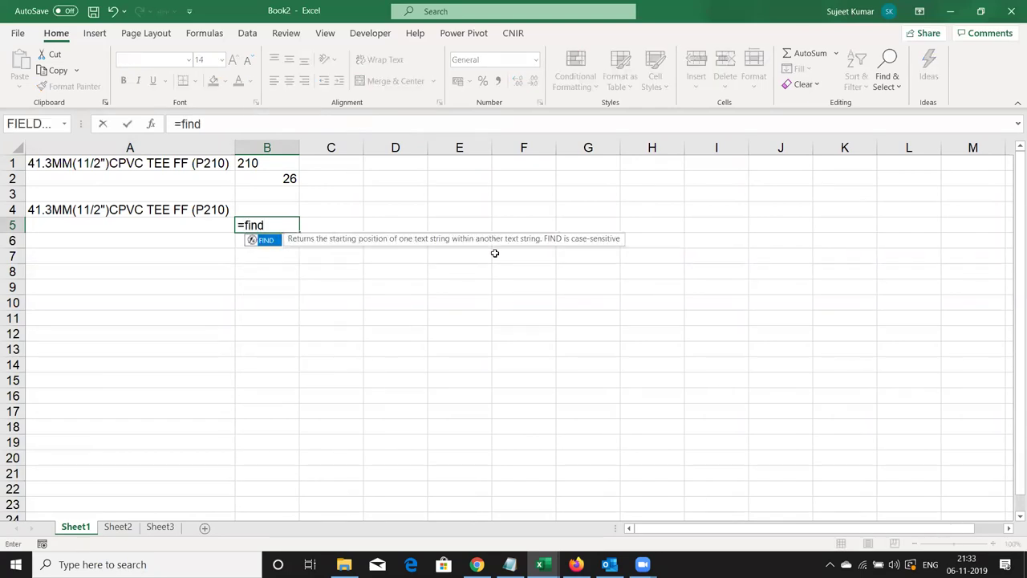
{"action": "key", "text": "Tab"}
{"action": "type", "text": "\""}
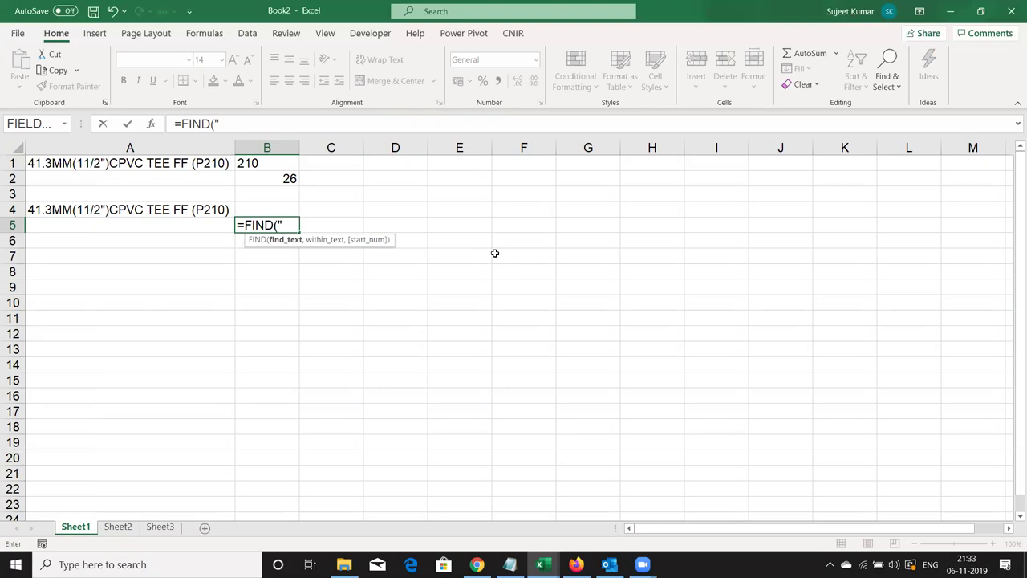
{"action": "type", "text": "(P"}
{"action": "type", "text": "\""}
{"action": "type", "text": ","}
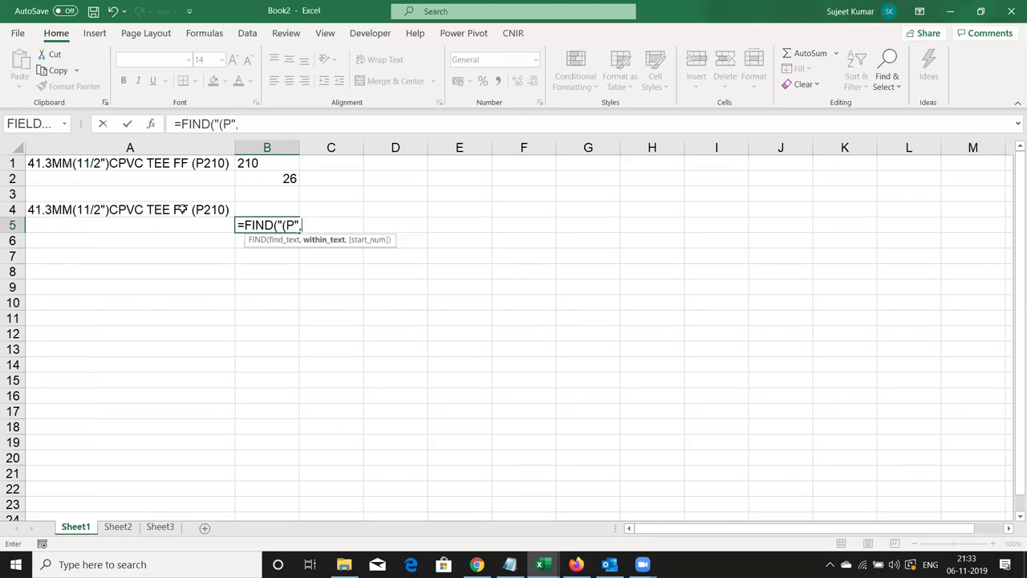
{"action": "left_click", "coordinate": [160, 208]}
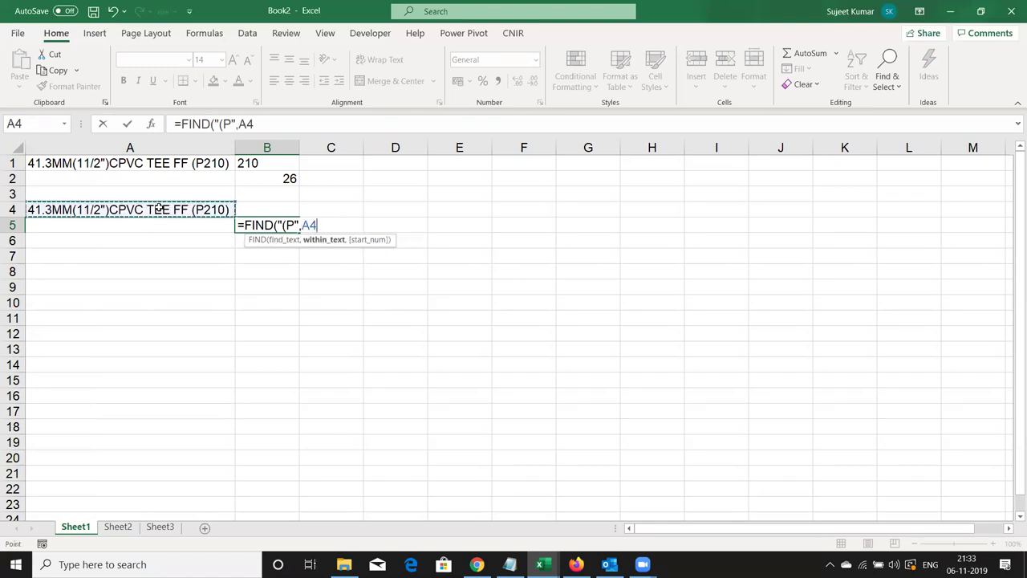
{"action": "type", "text": ",1"}
{"action": "key", "text": "Return"}
{"action": "key", "text": "Up"}
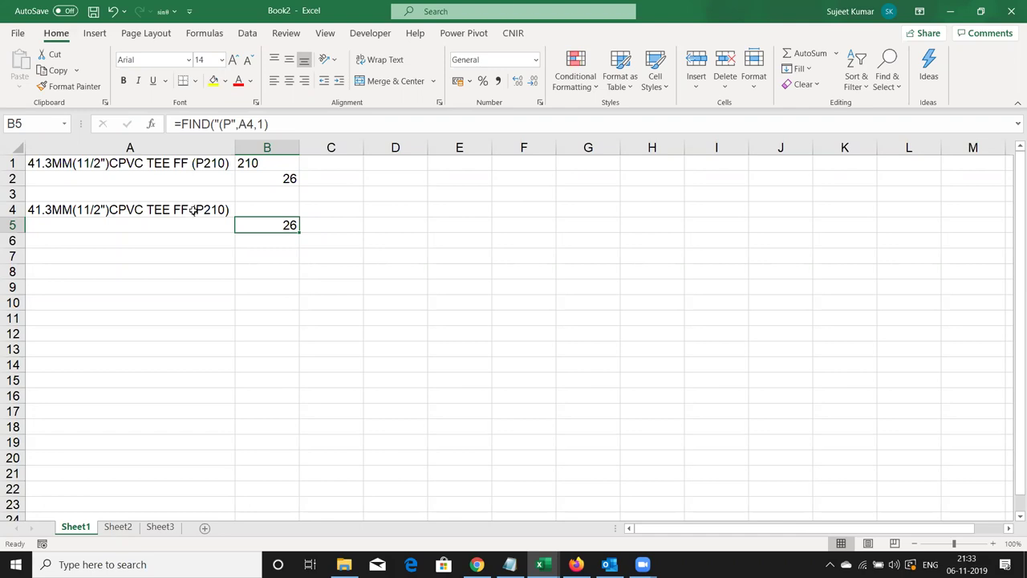
Review B5's FIND formula without changing it, ending on cell C5
{"action": "left_click", "coordinate": [228, 124]}
{"action": "left_click_drag", "start_coordinate": [228, 124], "coordinate": [234, 123]}
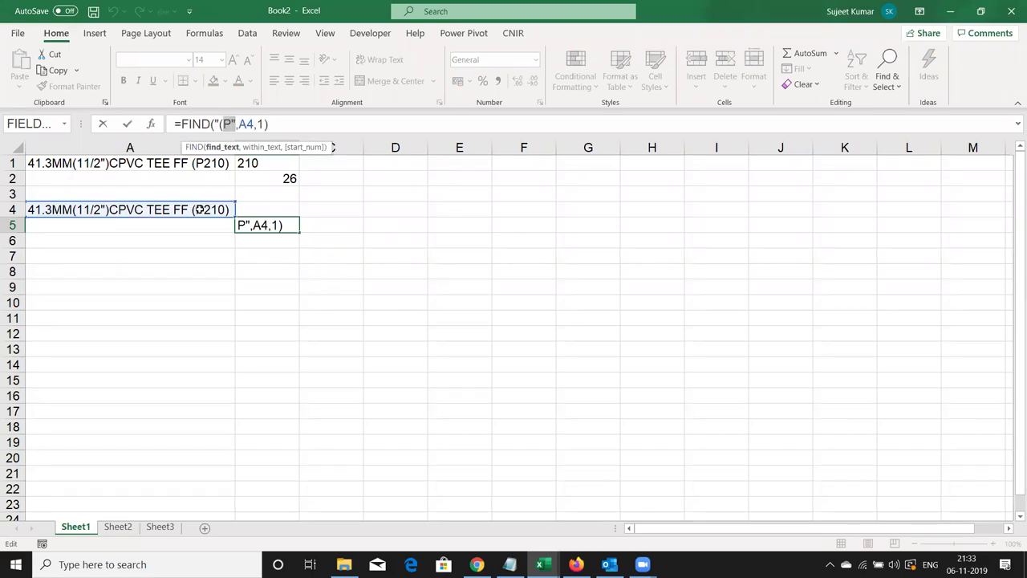
{"action": "key", "text": "ctrl+Return"}
{"action": "key", "text": "Up"}
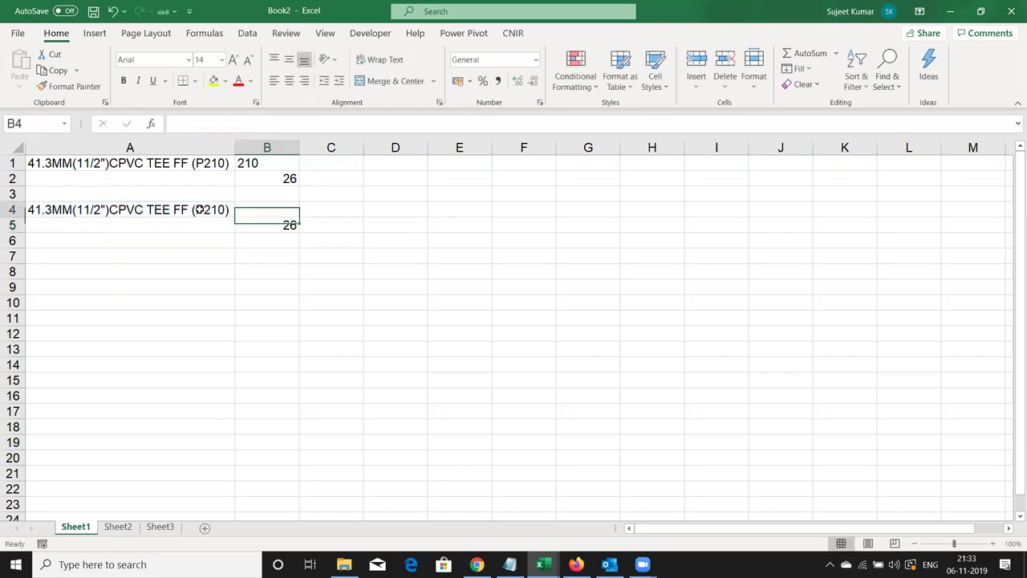
{"action": "key", "text": "Down"}
{"action": "key", "text": "Up"}
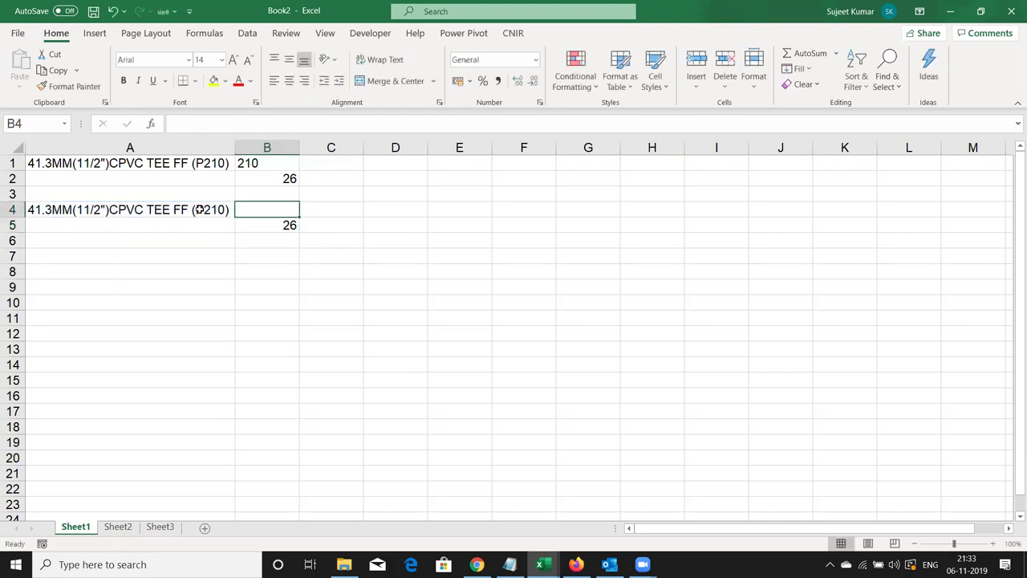
{"action": "key", "text": "Left"}
{"action": "key", "text": "Right"}
{"action": "key", "text": "Down"}
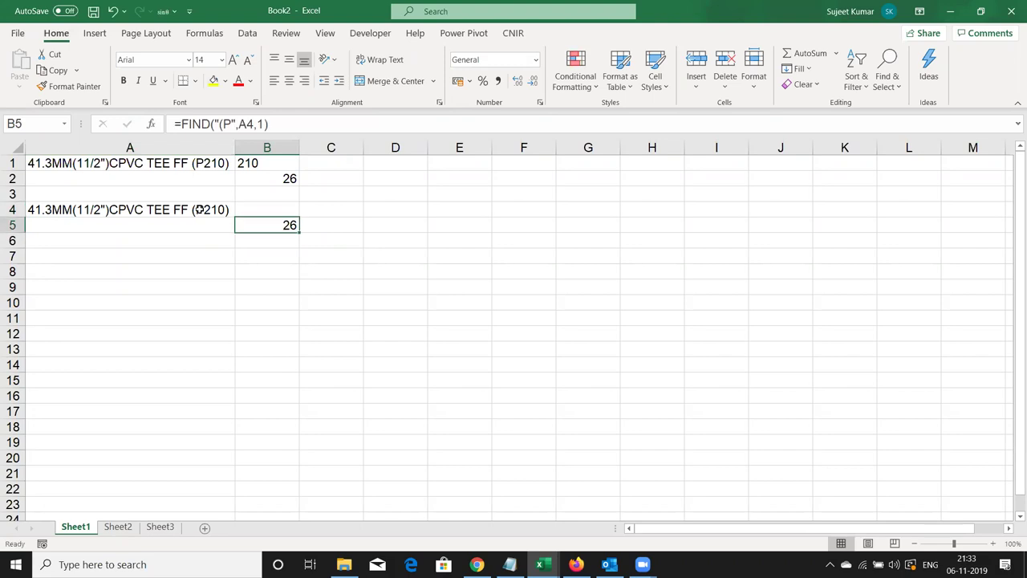
{"action": "key", "text": "Right"}
Enter =LEN(A4) in C5, returning 31
{"action": "type", "text": "=len`"}
{"action": "key", "text": "BackSpace"}
{"action": "key", "text": "Tab"}
{"action": "type", "text": "1"}
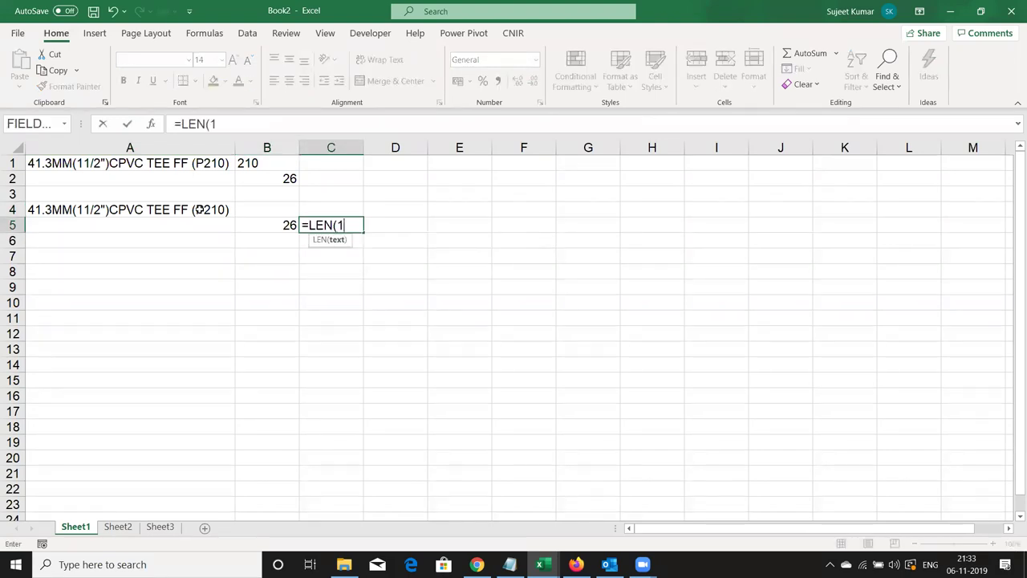
{"action": "key", "text": "BackSpace"}
{"action": "left_click", "coordinate": [152, 210]}
{"action": "key", "text": "Return"}
{"action": "key", "text": "Up"}
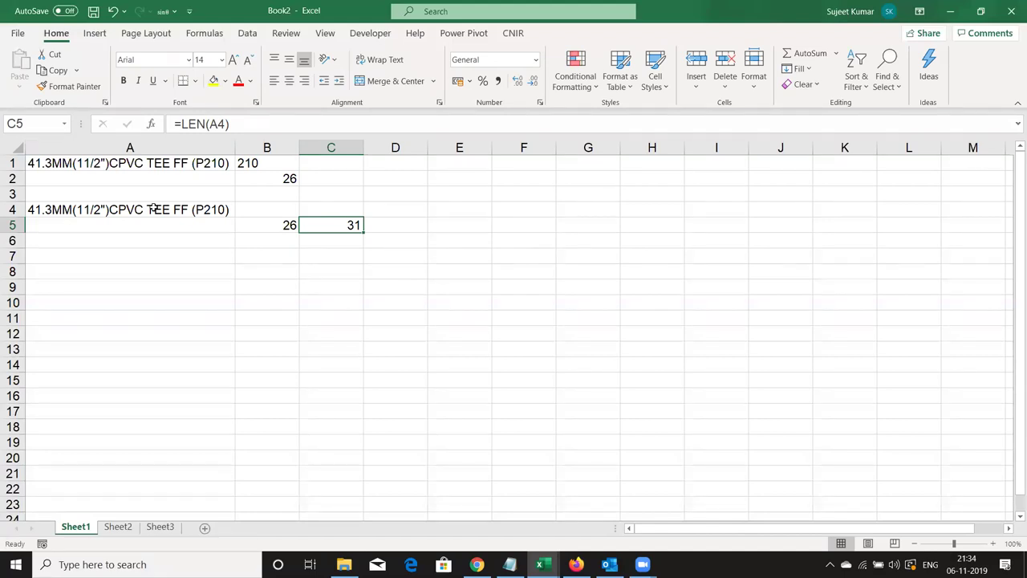
Compare the LEN and FIND results, then begin a =MID formula in B4
{"action": "key", "text": "Left"}
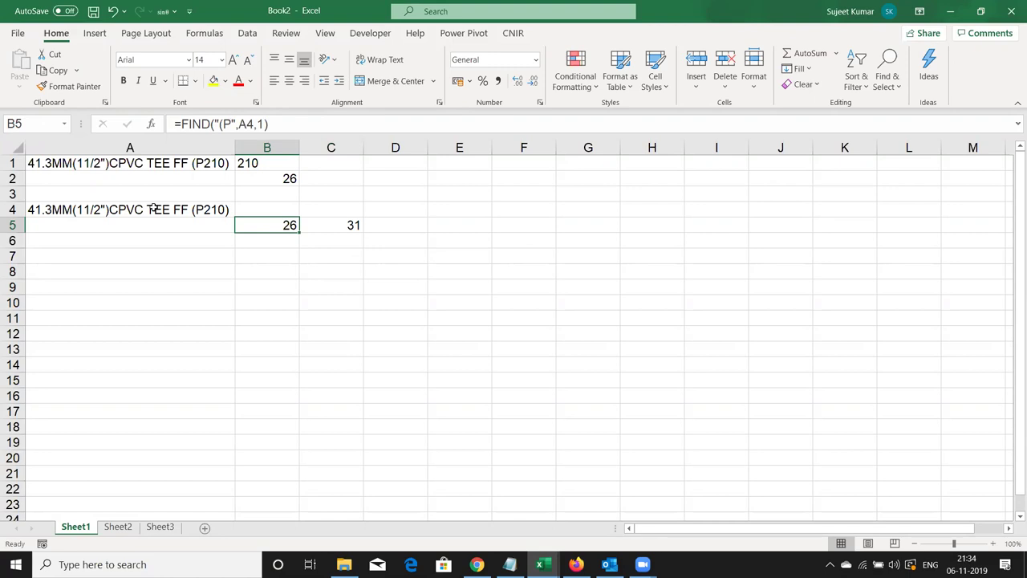
{"action": "key", "text": "Right"}
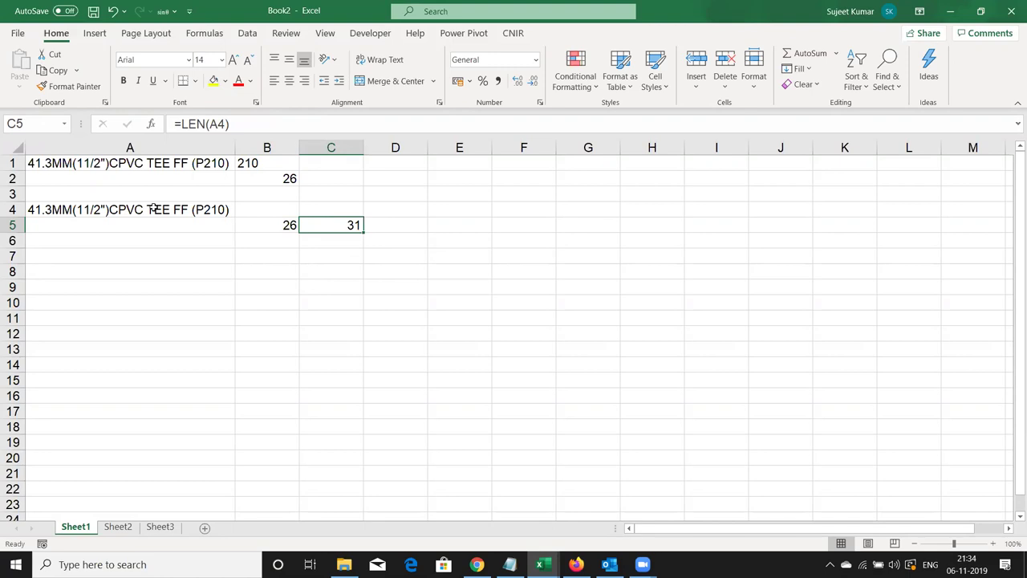
{"action": "key", "text": "Up"}
{"action": "key", "text": "Left"}
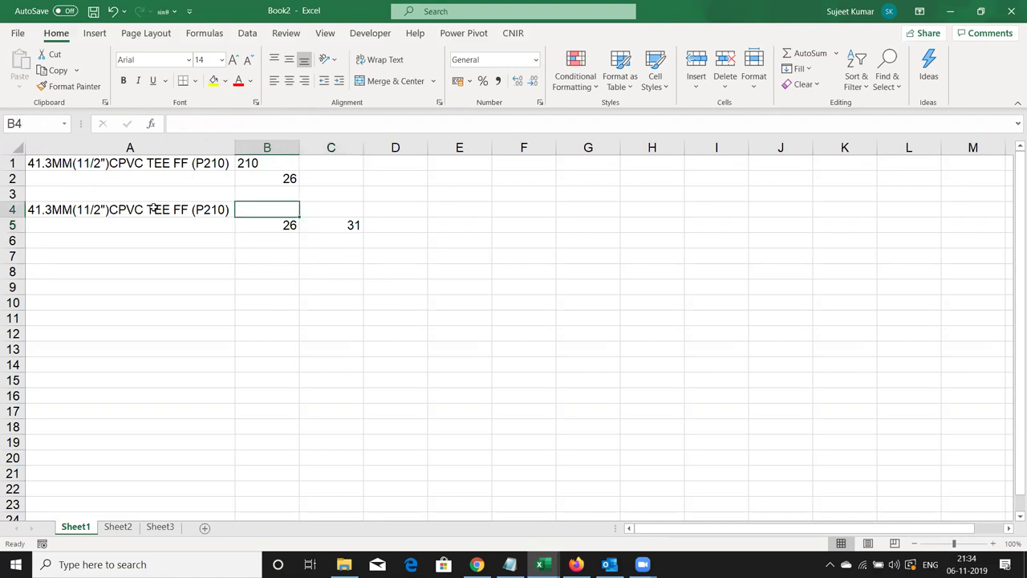
{"action": "type", "text": "="}
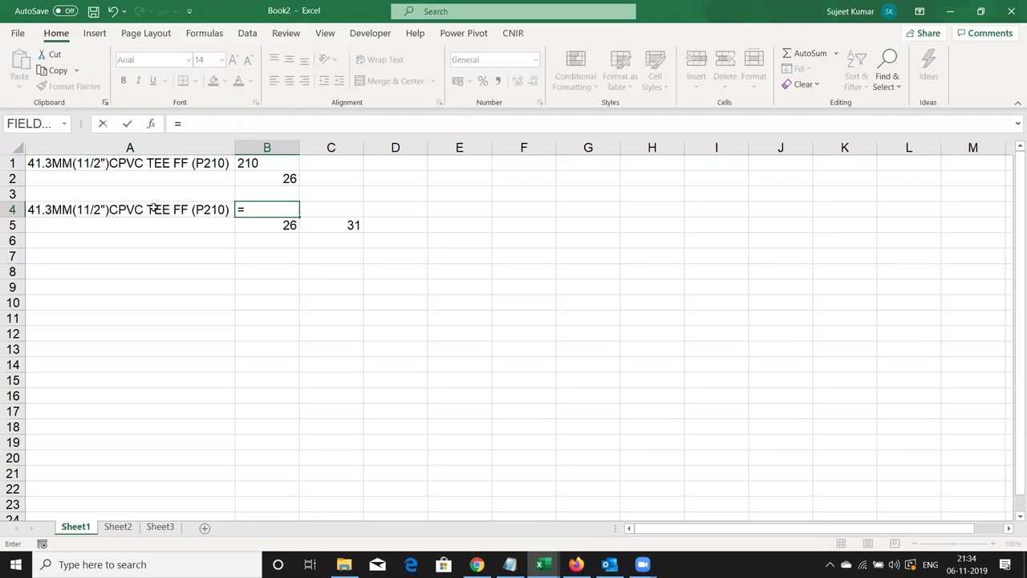
{"action": "type", "text": "mid"}
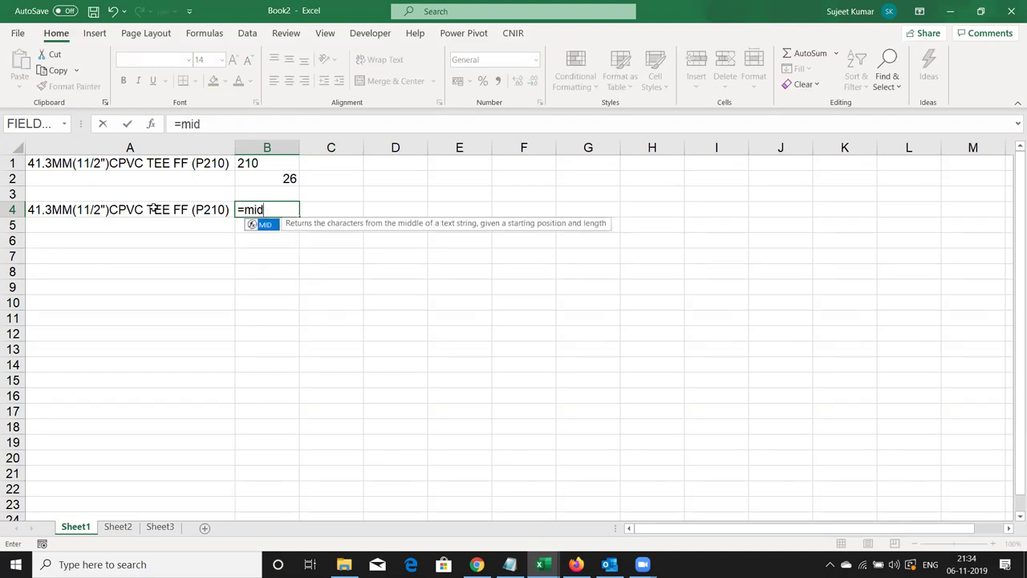
Enter =MID(A4,26,31-26) in B4 so it returns (P210 from A4's description
{"action": "key", "text": "Tab"}
{"action": "left_click", "coordinate": [154, 208]}
{"action": "type", "text": ",26,"}
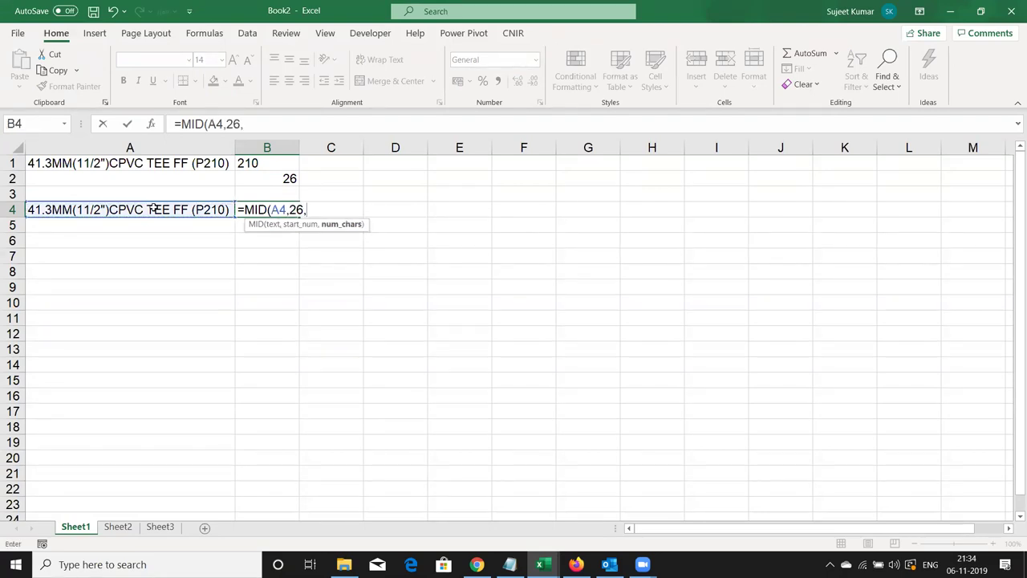
{"action": "type", "text": "31-"}
{"action": "type", "text": "26"}
{"action": "key", "text": "Return"}
{"action": "key", "text": "Up"}
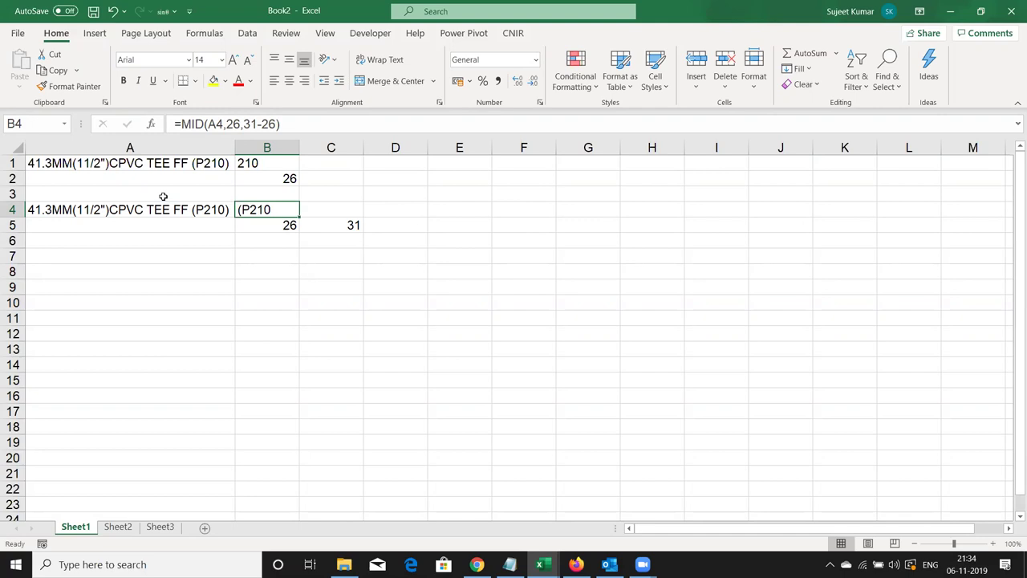
{"action": "left_click", "coordinate": [353, 241]}
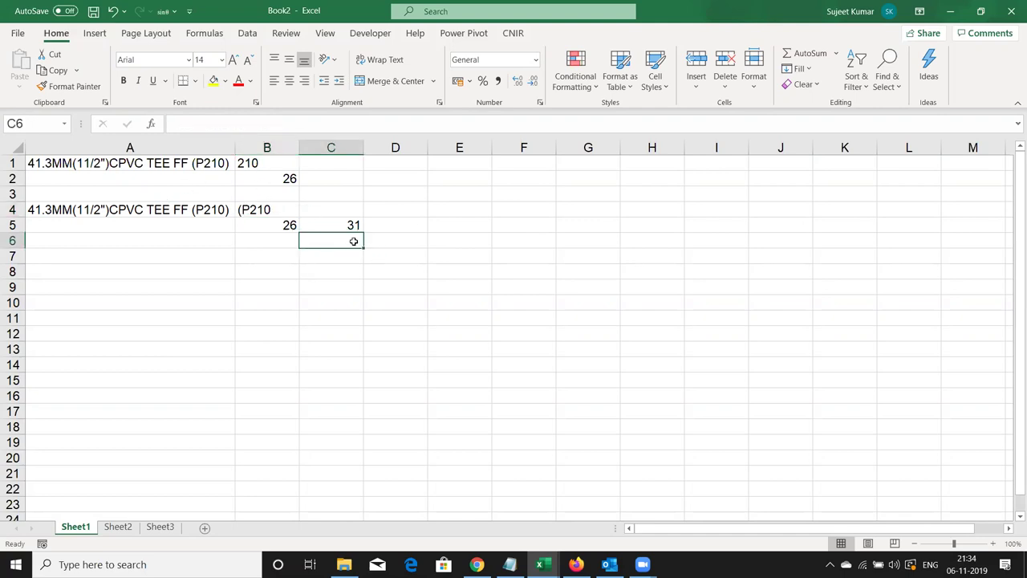
Enter =C5-B5 in C6 to get 5, then review the C5 and B5 formulas
{"action": "type", "text": "="}
{"action": "key", "text": "Up"}
{"action": "type", "text": "-"}
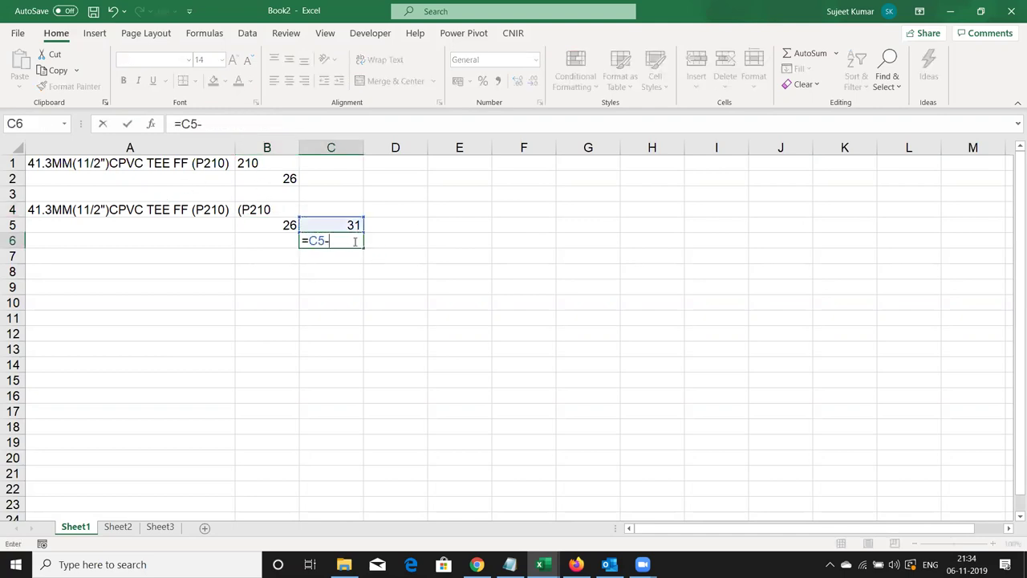
{"action": "key", "text": "Left"}
{"action": "key", "text": "Up"}
{"action": "key", "text": "Return"}
{"action": "left_click", "coordinate": [354, 241]}
{"action": "key", "text": "Up"}
{"action": "key", "text": "Left"}
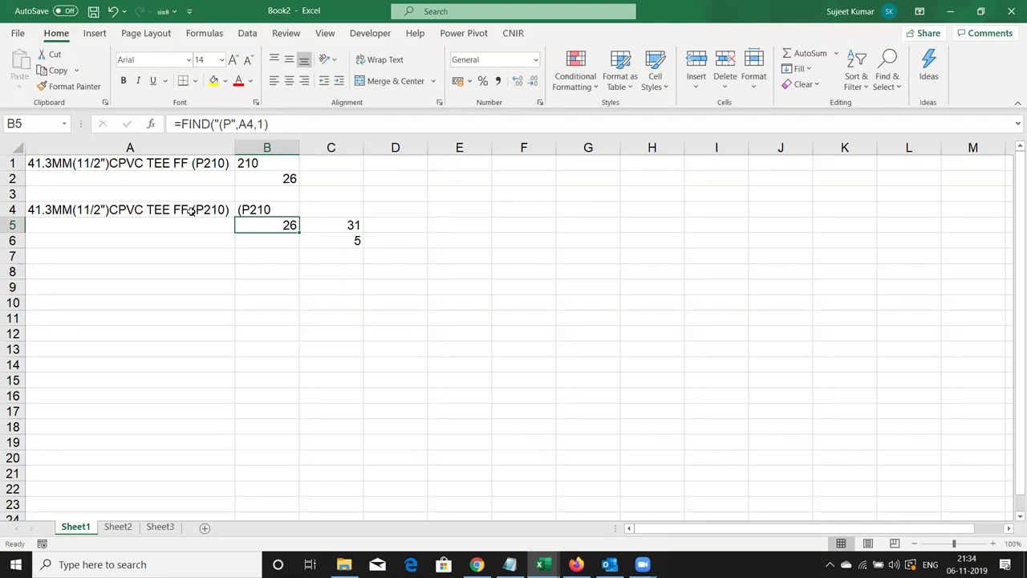
Shift B4's MID start position to 26+2 to skip the '(P' characters
{"action": "left_click", "coordinate": [281, 206]}
{"action": "left_click", "coordinate": [242, 123]}
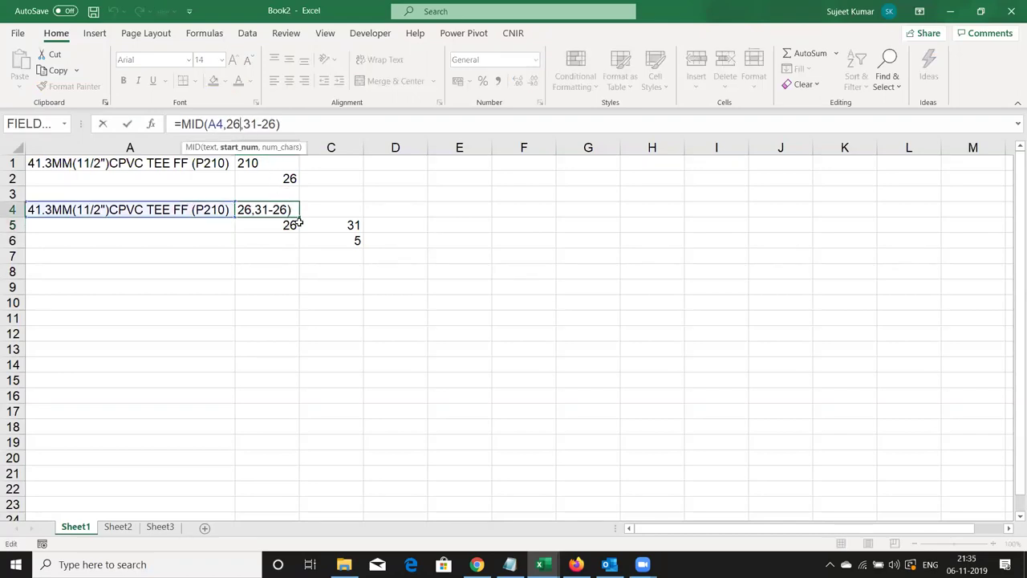
{"action": "type", "text": "+"}
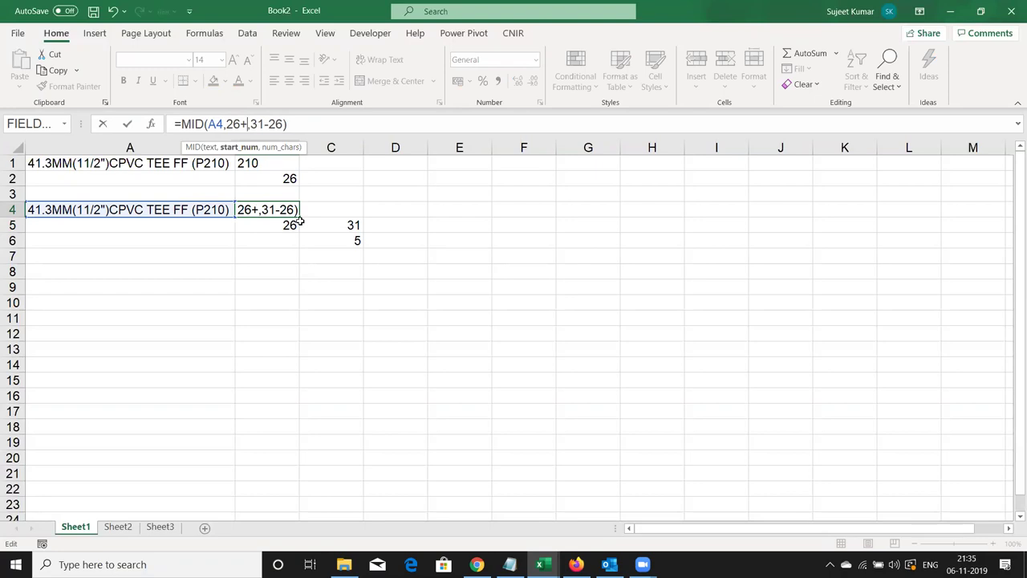
{"action": "type", "text": "1"}
{"action": "key", "text": "Return"}
{"action": "key", "text": "Up"}
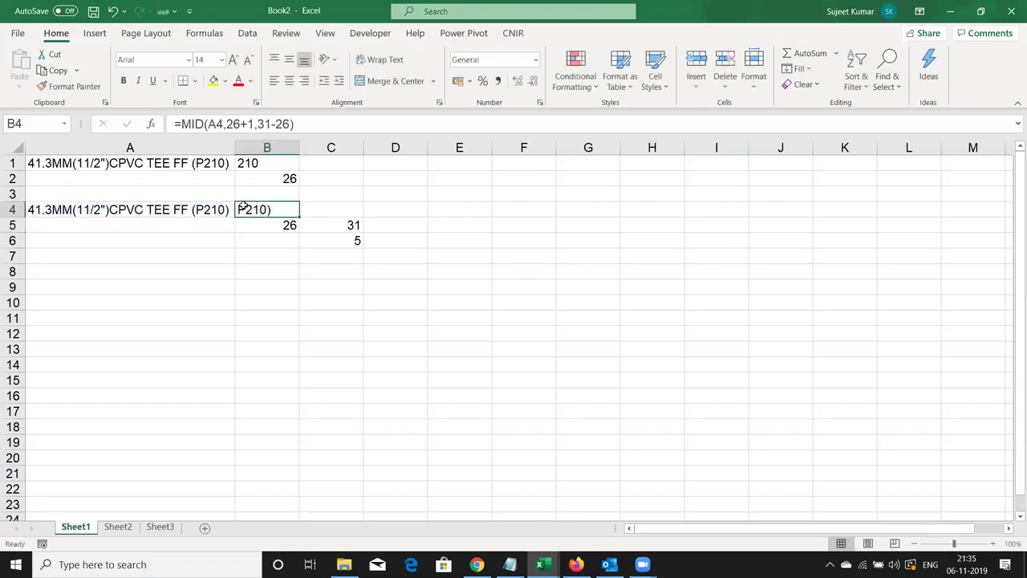
{"action": "left_click", "coordinate": [253, 124]}
{"action": "key", "text": "BackSpace"}
{"action": "type", "text": "2"}
{"action": "key", "text": "Return"}
{"action": "key", "text": "Up"}
Reduce B4's character count to 31-26-2 so the formula returns just 210
{"action": "left_click", "coordinate": [289, 123]}
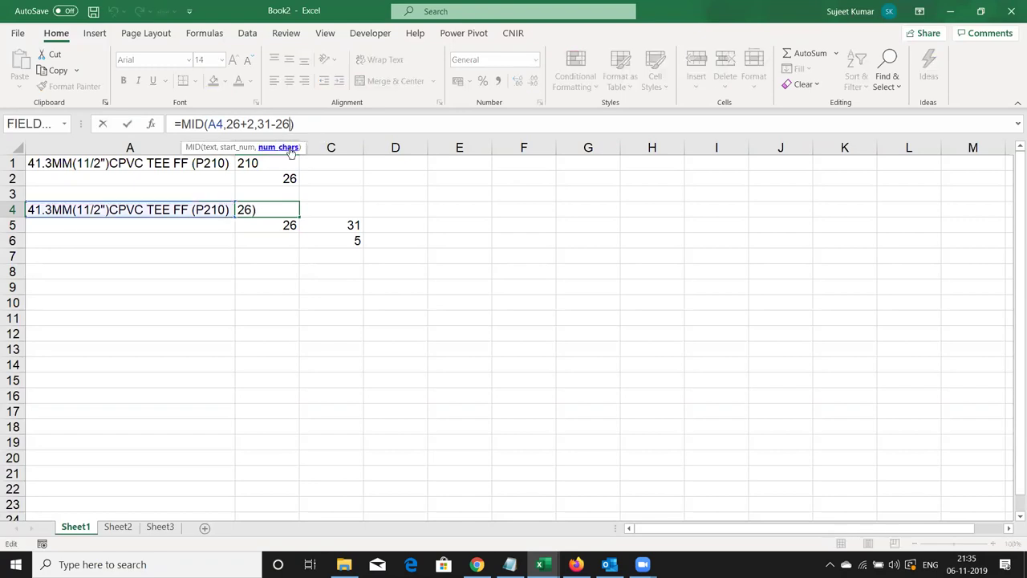
{"action": "type", "text": "-"}
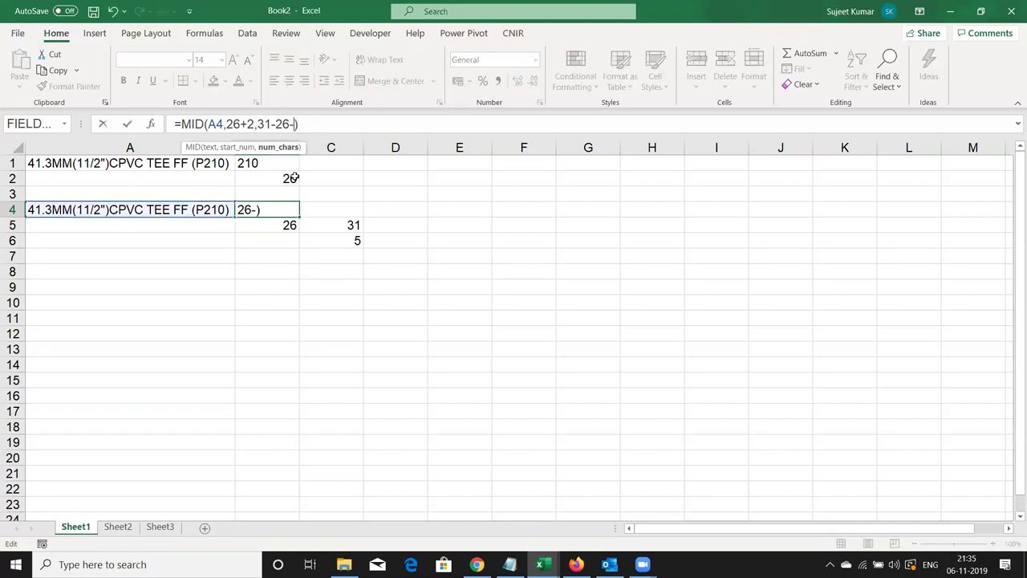
{"action": "type", "text": "1"}
{"action": "key", "text": "Return"}
{"action": "key", "text": "Up"}
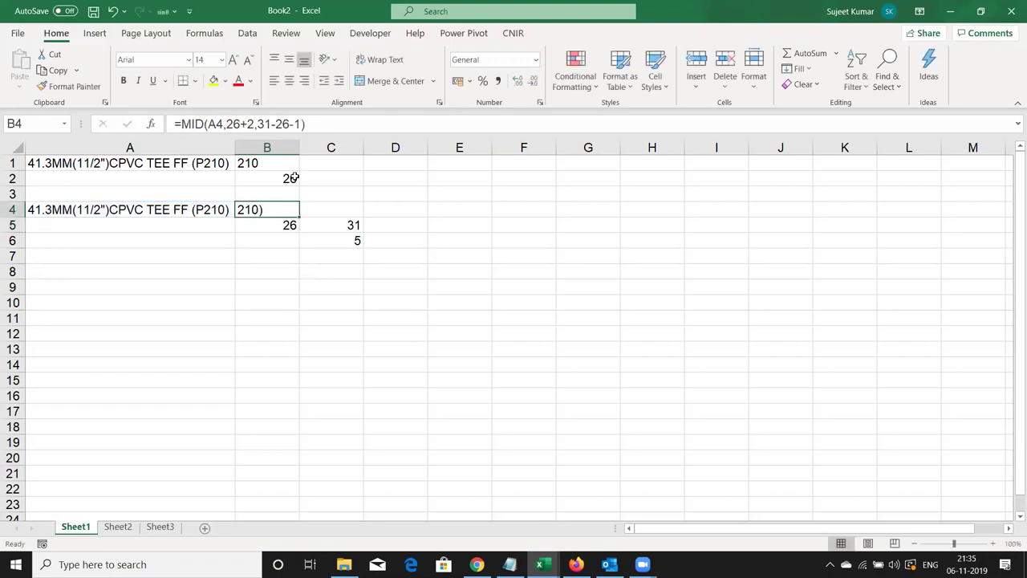
{"action": "left_click", "coordinate": [331, 126]}
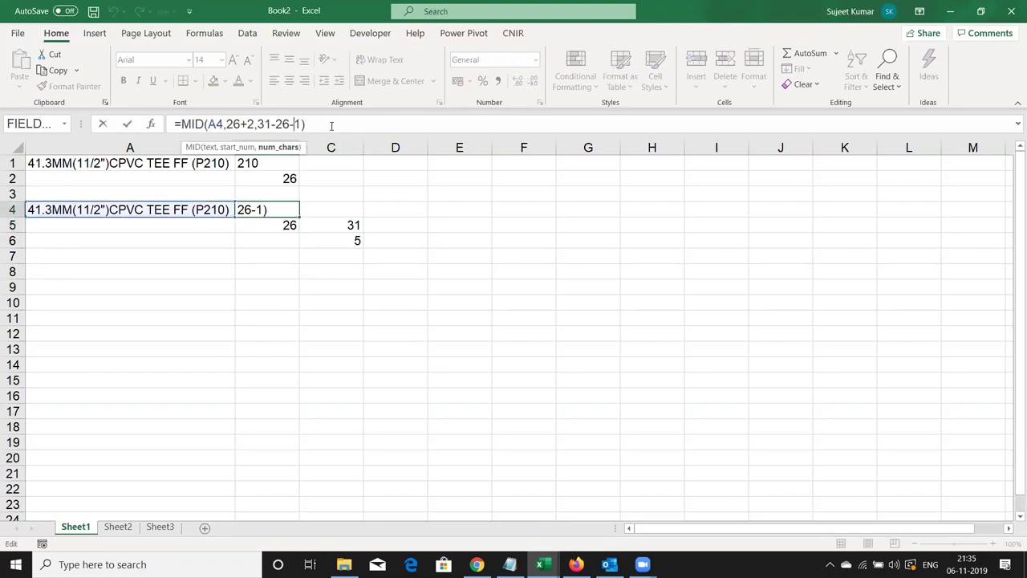
{"action": "key", "text": "Escape"}
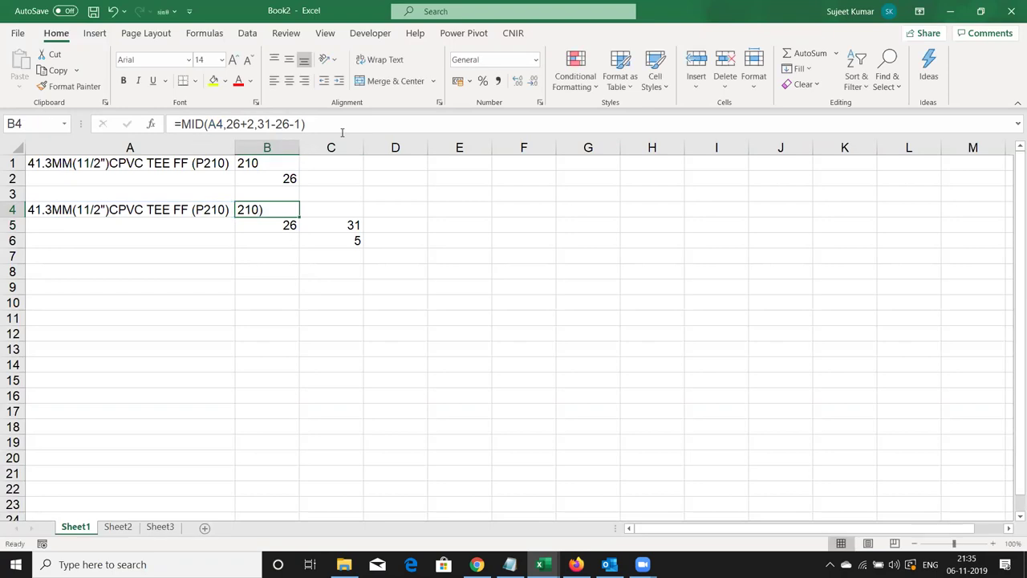
{"action": "left_click", "coordinate": [294, 125]}
{"action": "key", "text": "BackSpace"}
{"action": "type", "text": "2"}
{"action": "key", "text": "Return"}
{"action": "key", "text": "Up"}
{"action": "key", "text": "Left"}
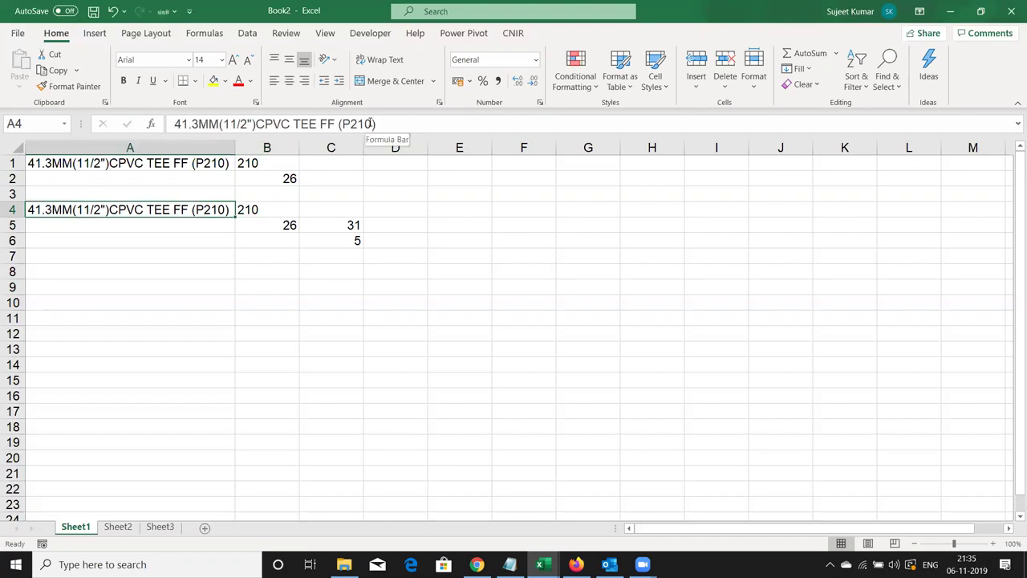
Change the product code in A4's description from P210 to P50
{"action": "double_click", "coordinate": [372, 124]}
{"action": "key", "text": "Left"}
{"action": "key", "text": "Left"}
{"action": "key", "text": "Left"}
{"action": "key", "text": "Left"}
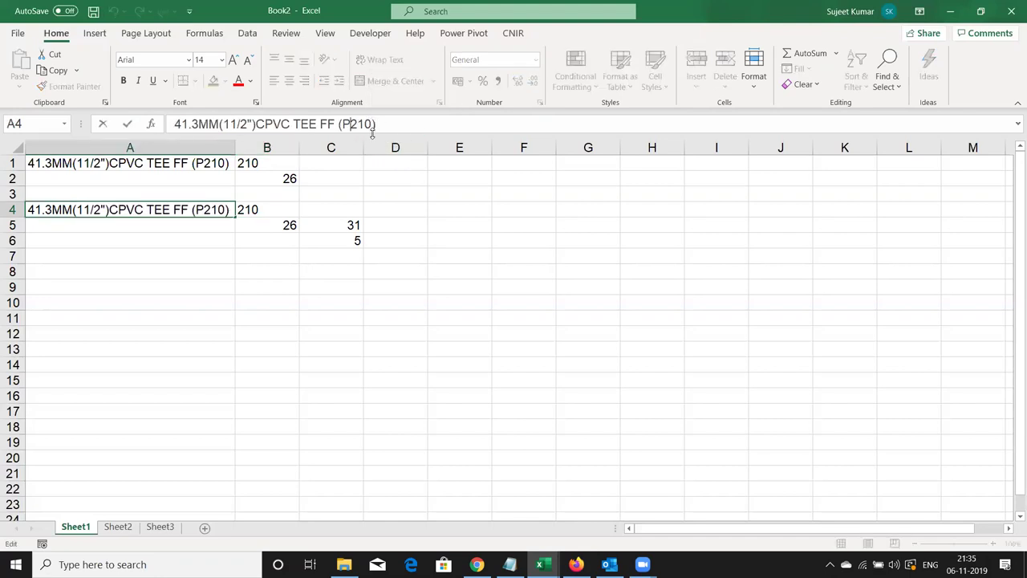
{"action": "key", "text": "Delete"}
{"action": "key", "text": "Delete"}
{"action": "key", "text": "Delete"}
{"action": "type", "text": "50"}
{"action": "key", "text": "Return"}
{"action": "key", "text": "Up"}
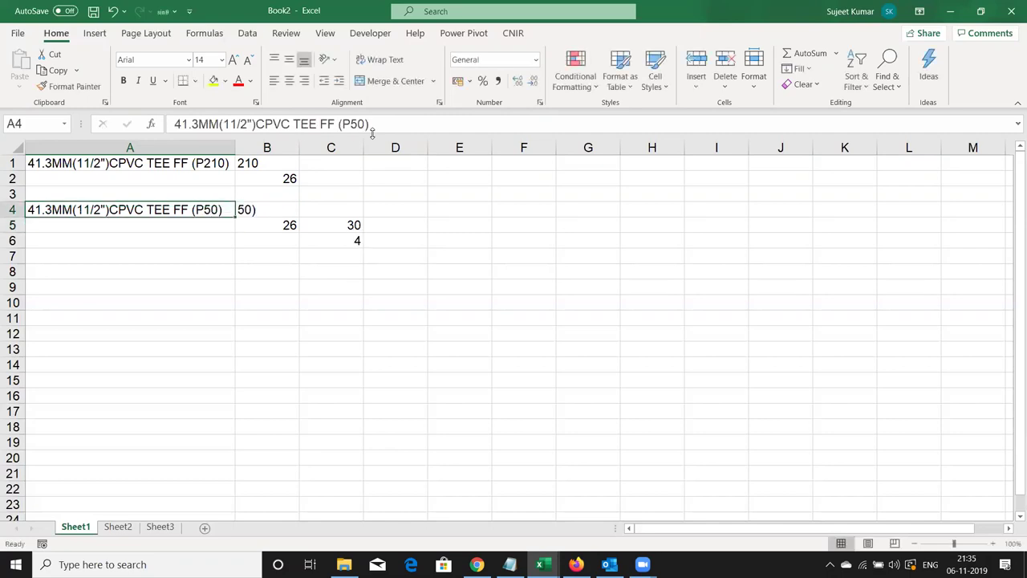
{"action": "key", "text": "Right"}
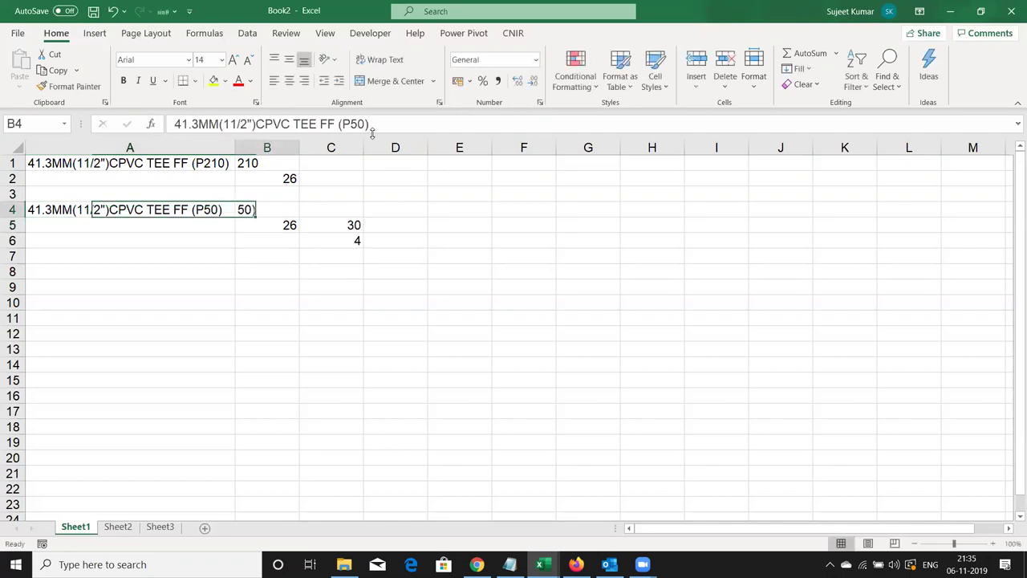
Change B4's MID character count to 31-28, returning 50)
{"action": "left_click", "coordinate": [296, 124]}
{"action": "key", "text": "Delete"}
{"action": "type", "text": "1"}
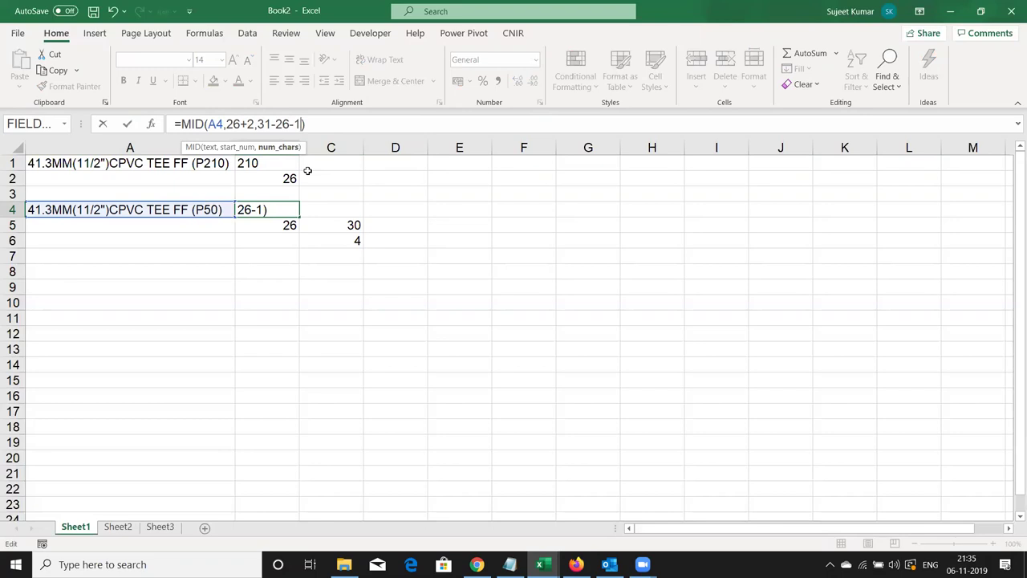
{"action": "key", "text": "Return"}
{"action": "key", "text": "Up"}
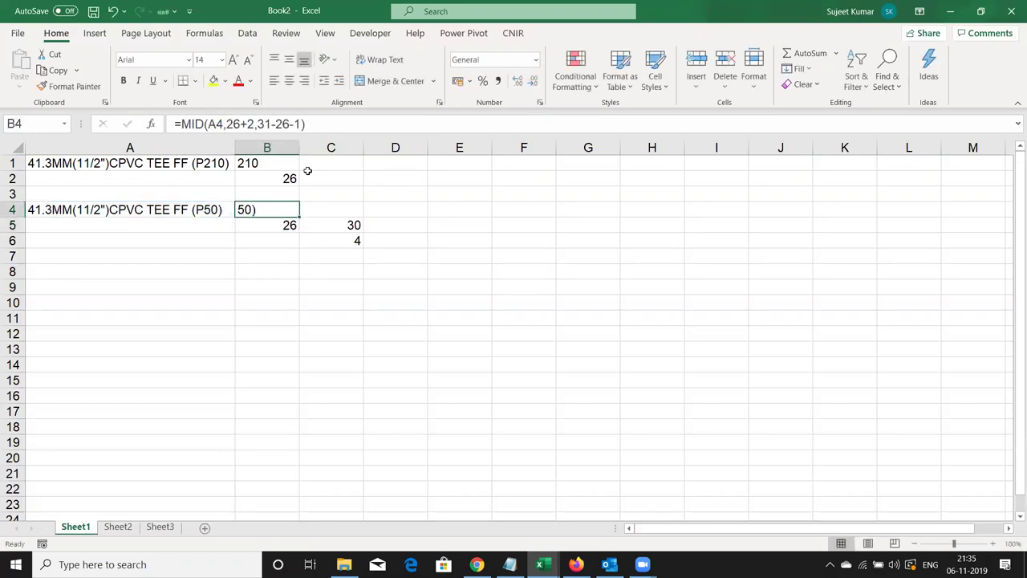
{"action": "double_click", "coordinate": [282, 125]}
{"action": "key", "text": "BackSpace"}
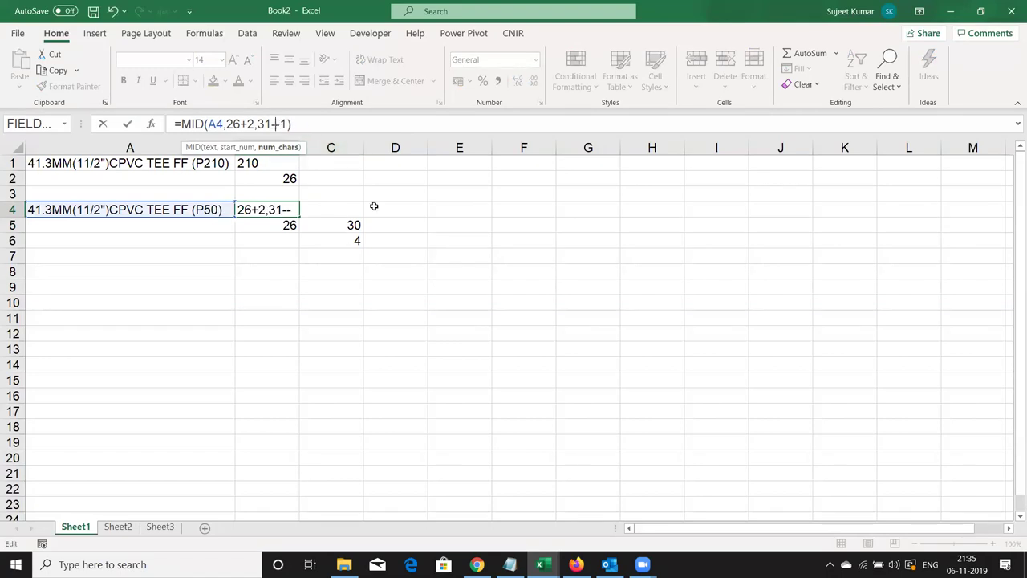
{"action": "key", "text": "Delete"}
{"action": "key", "text": "Delete"}
{"action": "type", "text": "28"}
{"action": "key", "text": "Return"}
{"action": "key", "text": "Up"}
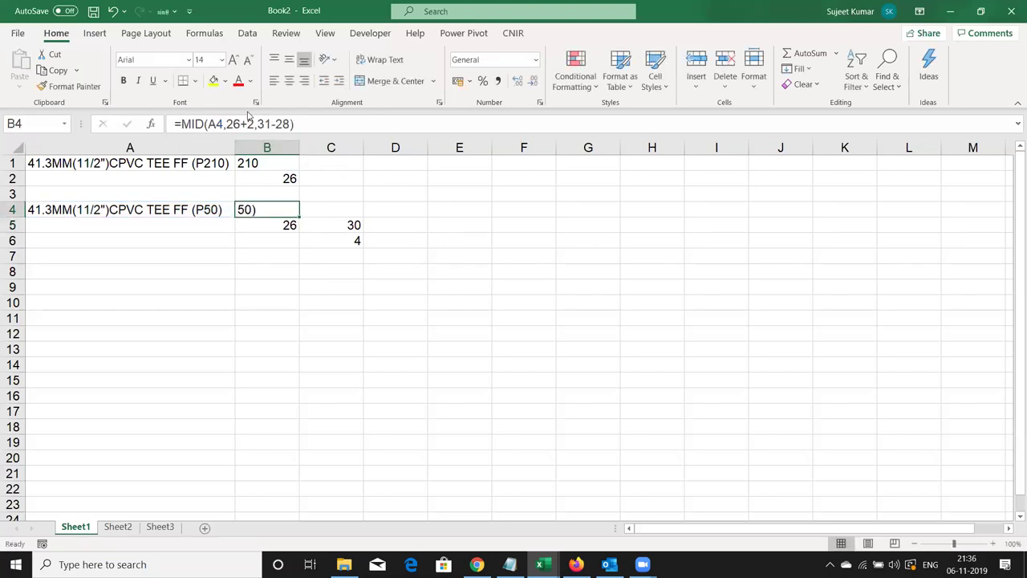
Test A4 with P500, restore P50, and select B4's hard-coded 31-28 count
{"action": "double_click", "coordinate": [220, 210]}
{"action": "type", "text": "0"}
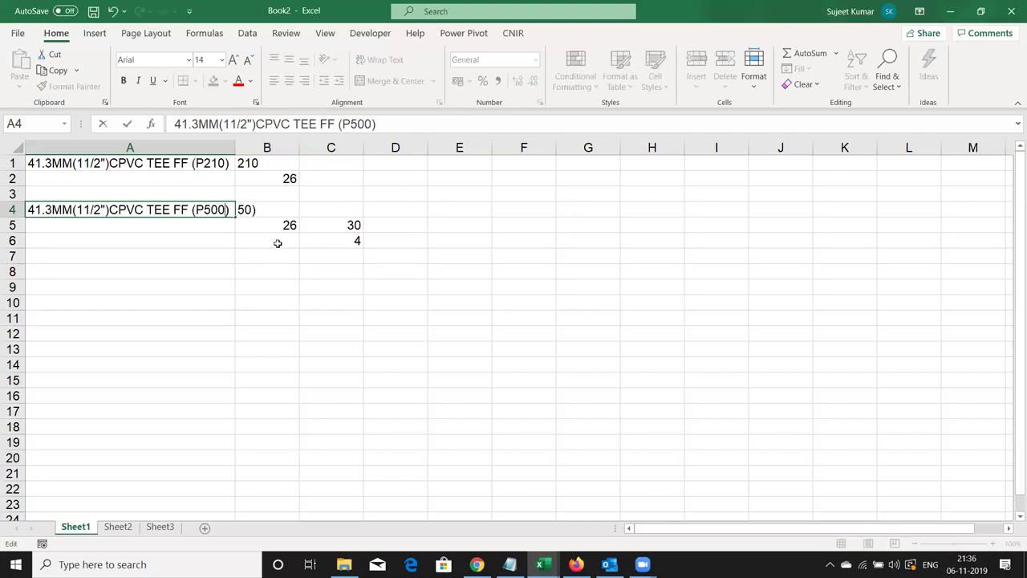
{"action": "key", "text": "Return"}
{"action": "key", "text": "Up"}
{"action": "key", "text": "Right"}
{"action": "key", "text": "Left"}
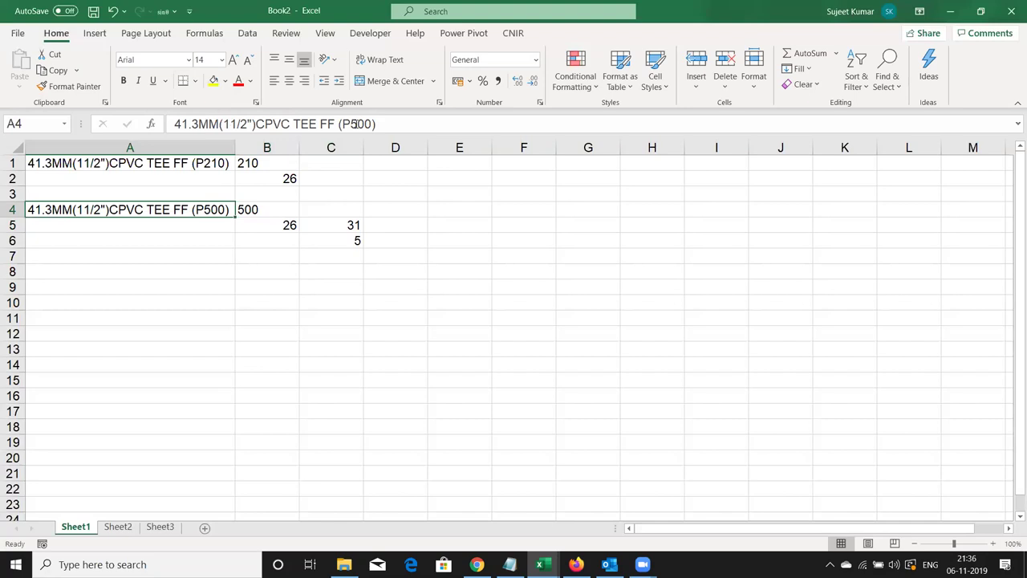
{"action": "left_click", "coordinate": [358, 124]}
{"action": "key", "text": "Delete"}
{"action": "key", "text": "Return"}
{"action": "key", "text": "Up"}
{"action": "key", "text": "Right"}
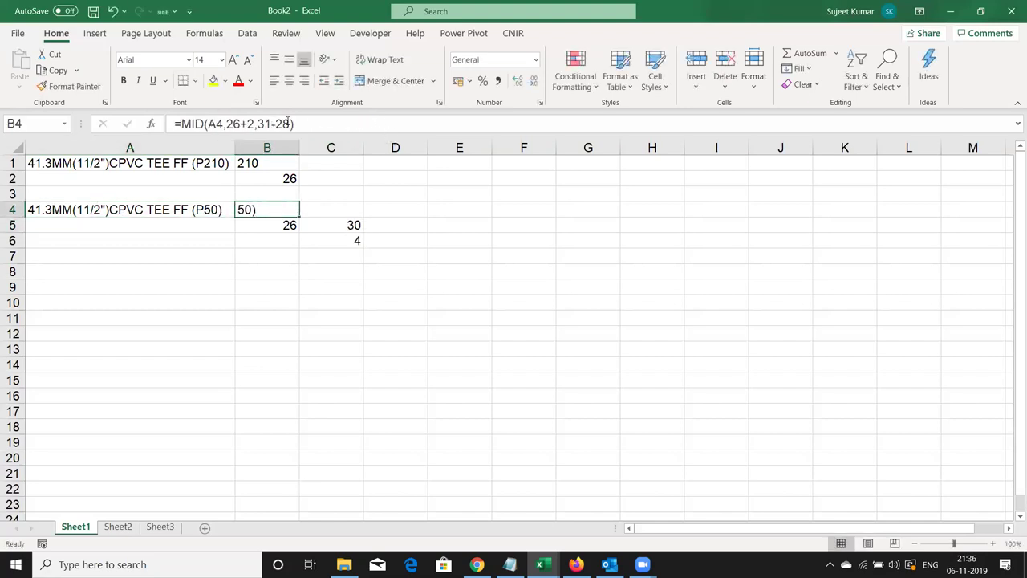
{"action": "left_click", "coordinate": [257, 124]}
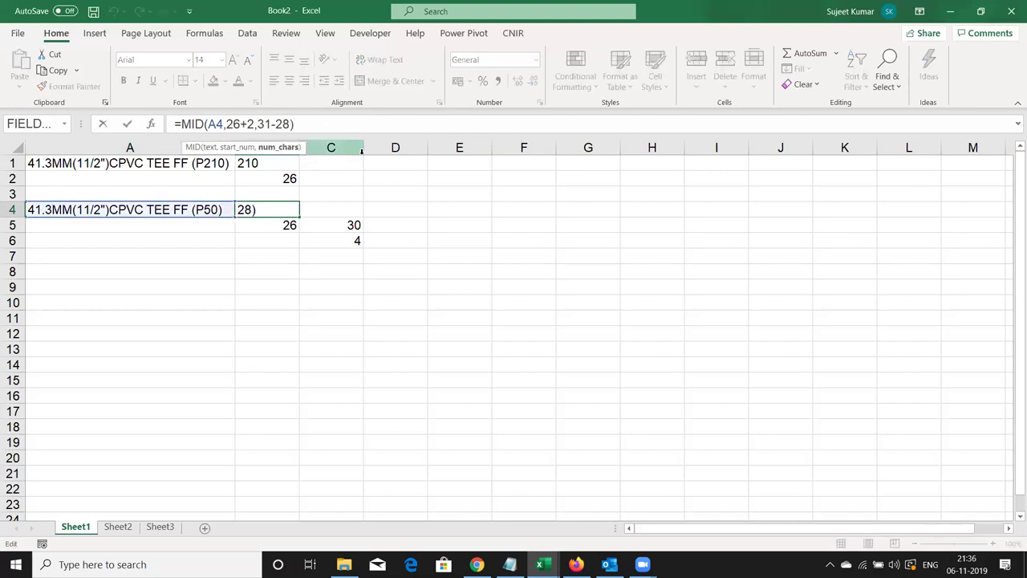
{"action": "key", "text": "shift+Right"}
{"action": "key", "text": "shift+Right"}
{"action": "key", "text": "shift+Right"}
{"action": "key", "text": "shift+Right"}
{"action": "key", "text": "shift+Right"}
{"action": "key", "text": "shift+Right"}
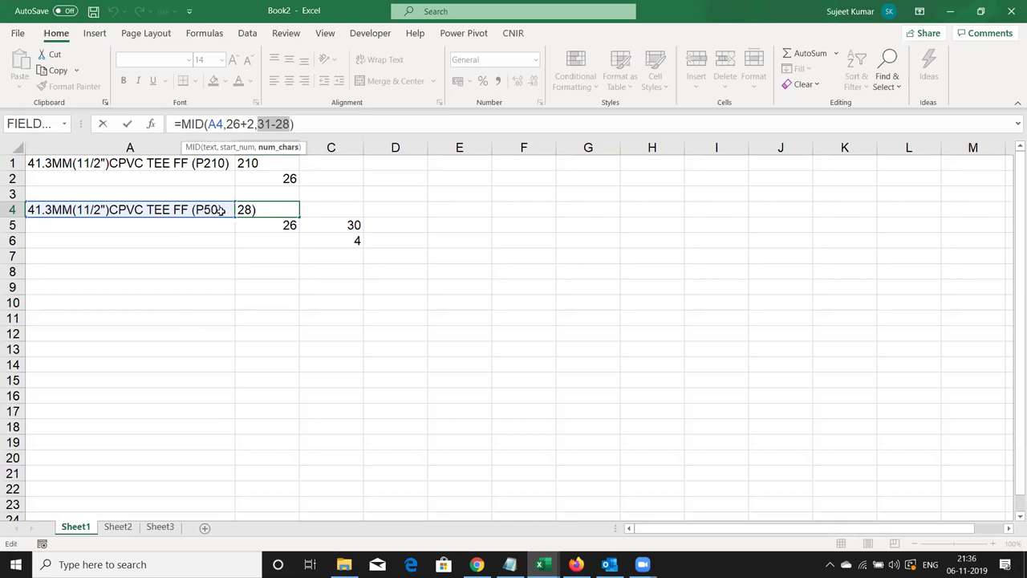
Replace B4's hard-coded character count with a C5-based length argument
{"action": "key", "text": "Delete"}
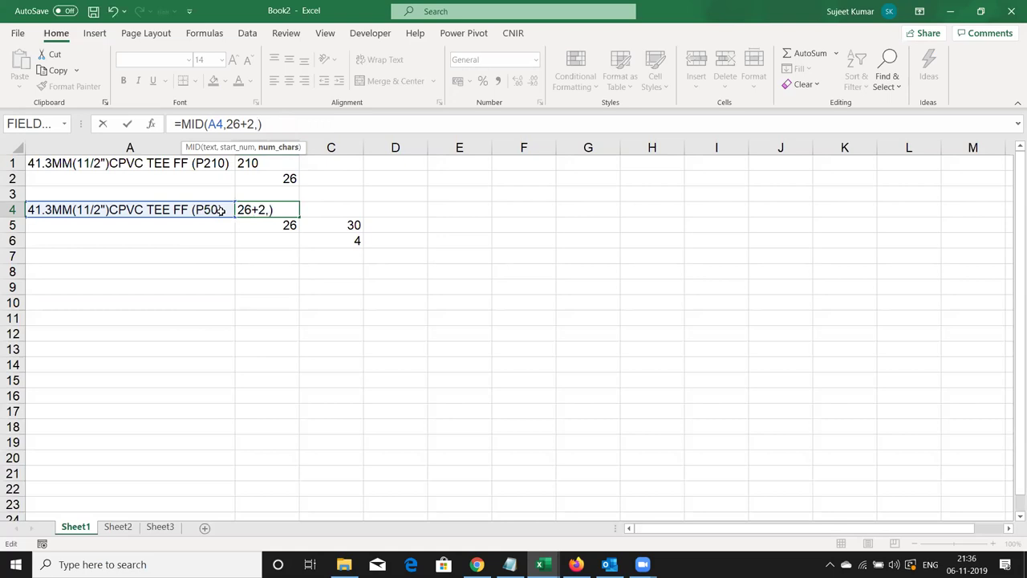
{"action": "left_click", "coordinate": [336, 228]}
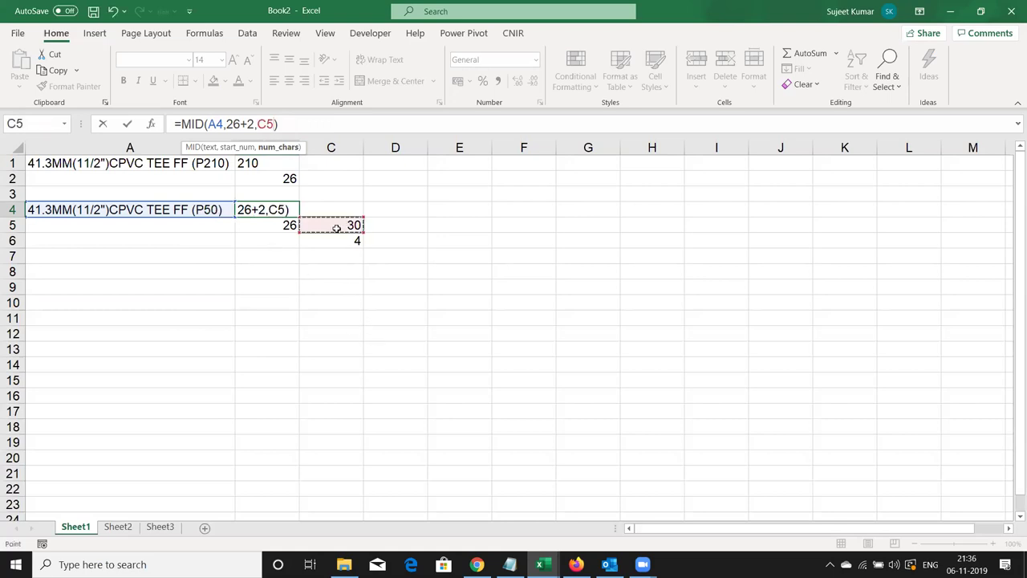
{"action": "type", "text": "-"}
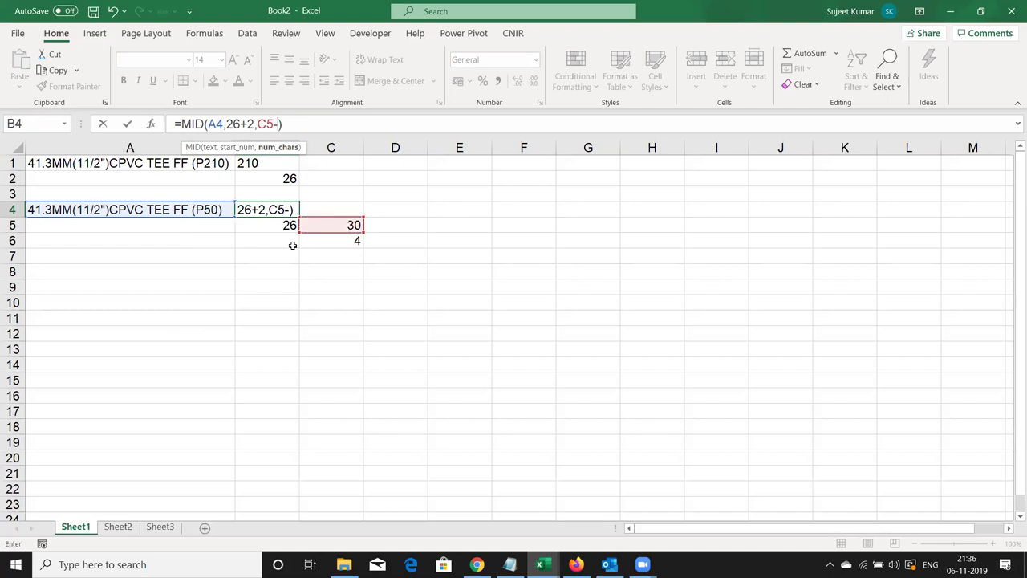
{"action": "type", "text": "1"}
{"action": "key", "text": "Return"}
{"action": "key", "text": "Up"}
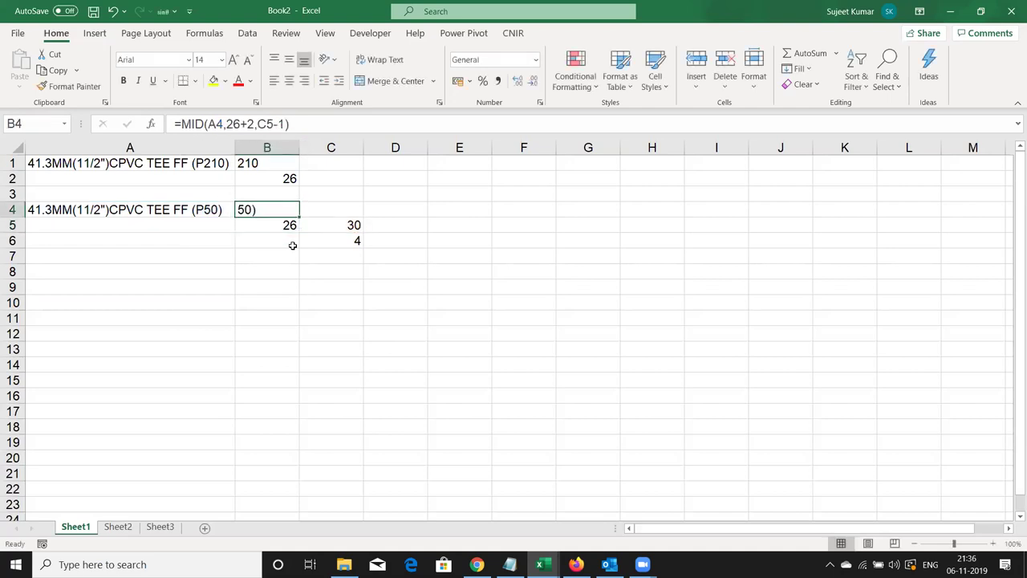
{"action": "left_click", "coordinate": [277, 124]}
{"action": "key", "text": "BackSpace"}
{"action": "type", "text": "21"}
{"action": "key", "text": "BackSpace"}
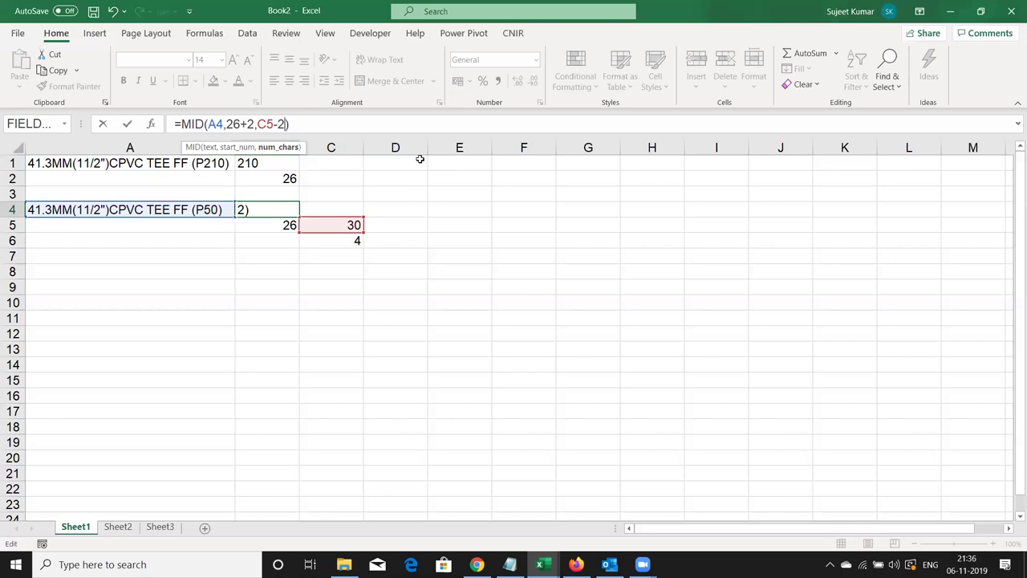
{"action": "key", "text": "Return"}
{"action": "key", "text": "Up"}
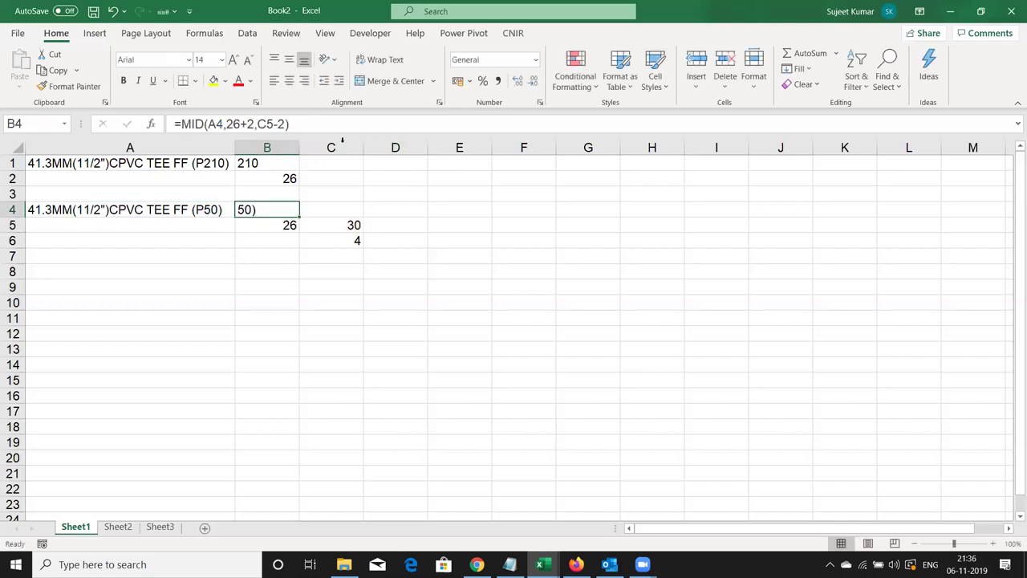
Make B4's length argument subtract B5, giving C5-B5-1
{"action": "left_click", "coordinate": [285, 124]}
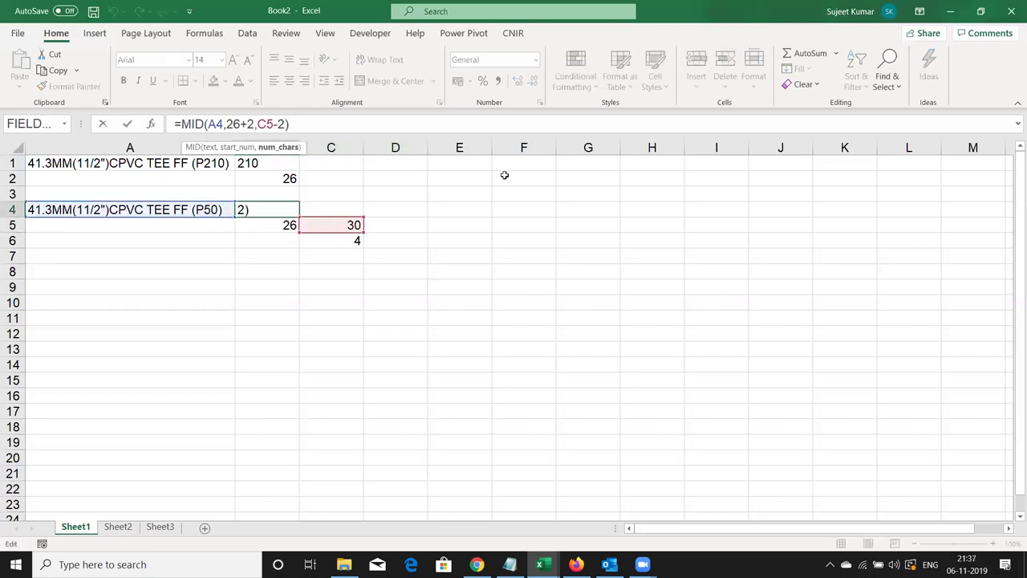
{"action": "key", "text": "BackSpace"}
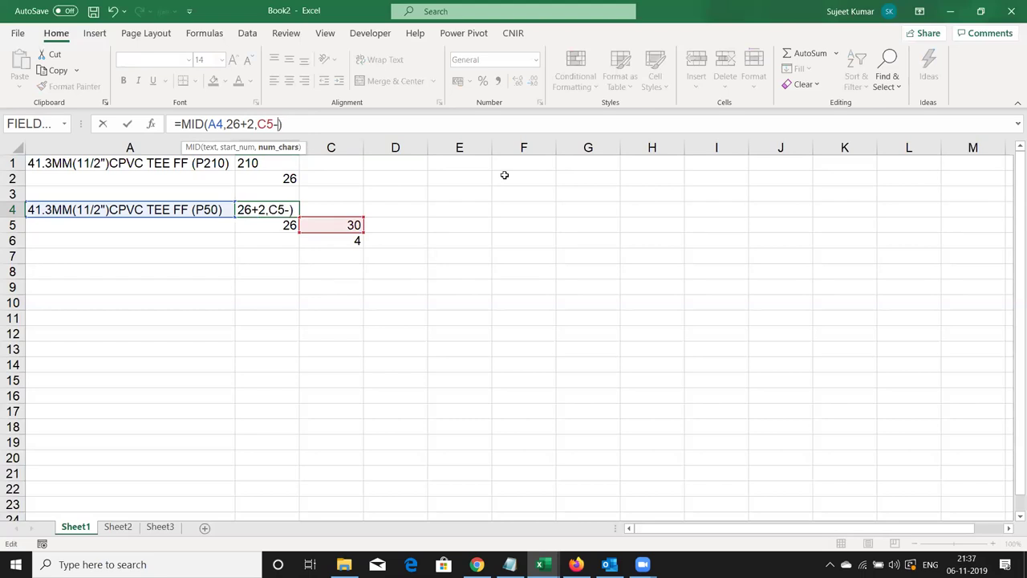
{"action": "key", "text": "BackSpace"}
{"action": "type", "text": "+"}
{"action": "key", "text": "BackSpace"}
{"action": "type", "text": "-"}
{"action": "left_click", "coordinate": [289, 225]}
{"action": "type", "text": "-1"}
{"action": "key", "text": "Return"}
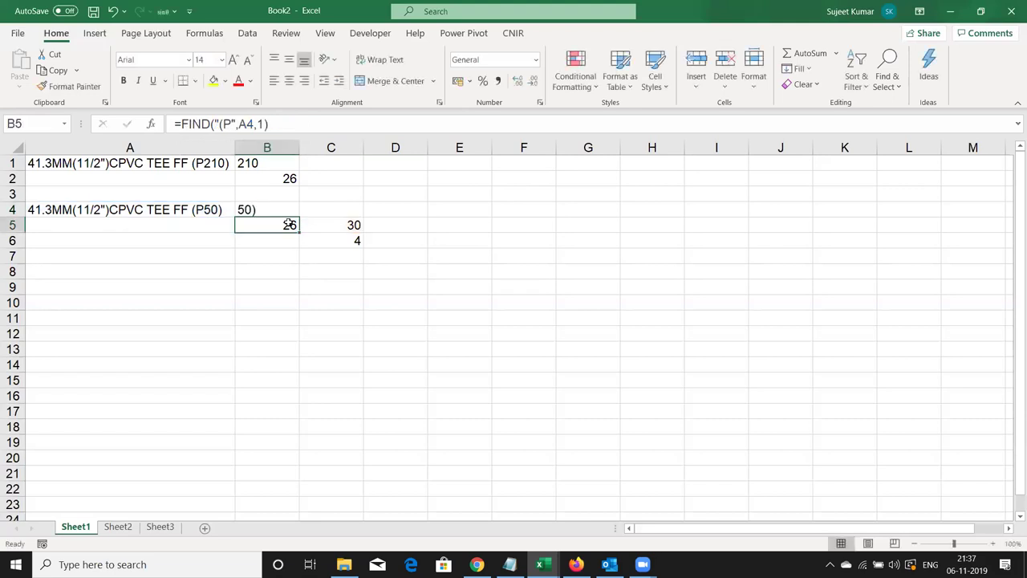
{"action": "key", "text": "Up"}
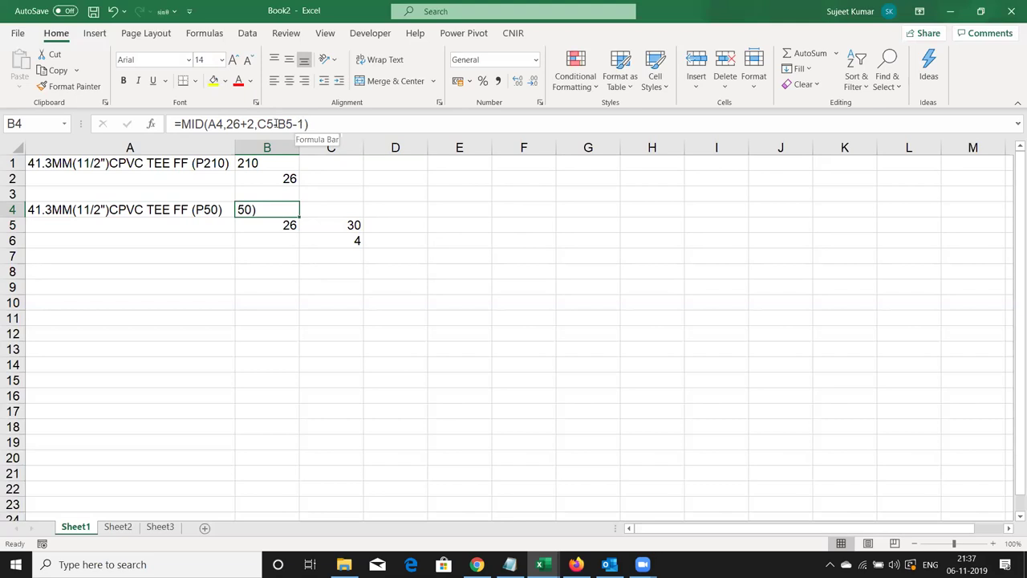
Change the offset to 2, giving =MID(A4,26+2,C5-B5-2) and the result 50
{"action": "left_click", "coordinate": [298, 124]}
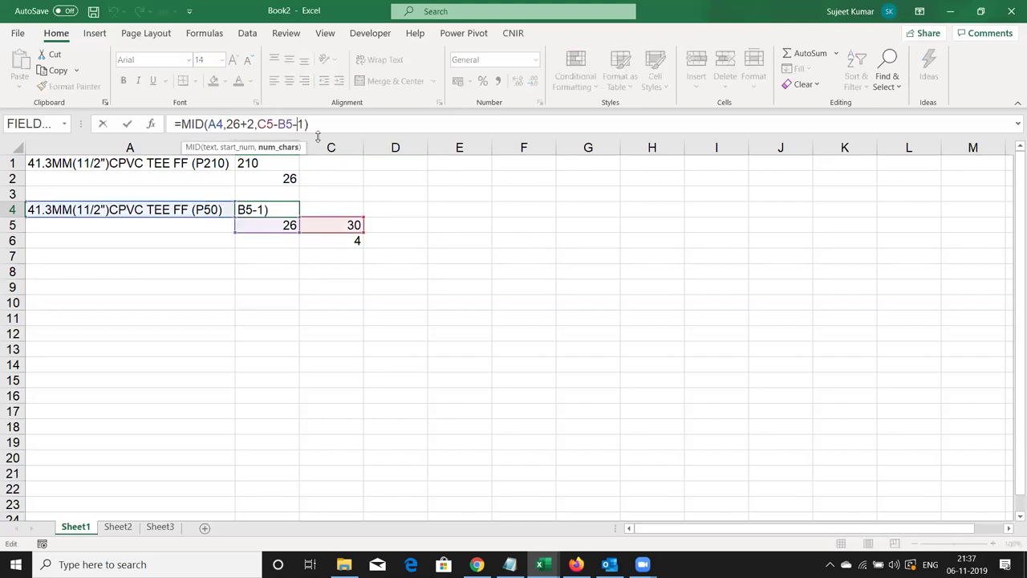
{"action": "key", "text": "Delete"}
{"action": "type", "text": "2"}
{"action": "key", "text": "Return"}
{"action": "key", "text": "Up"}
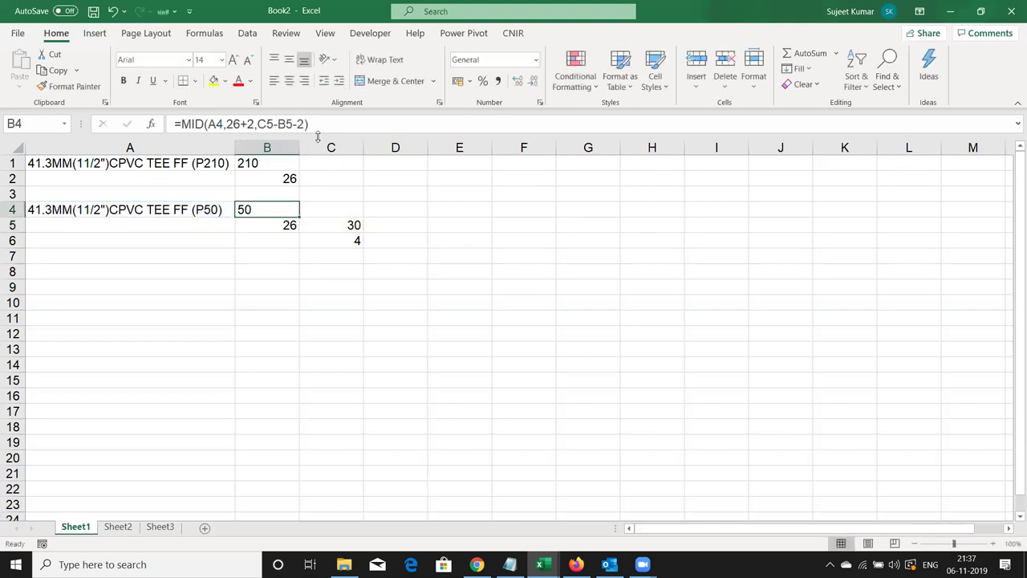
Test A4's description with P500, then restore it to P50
{"action": "key", "text": "Left"}
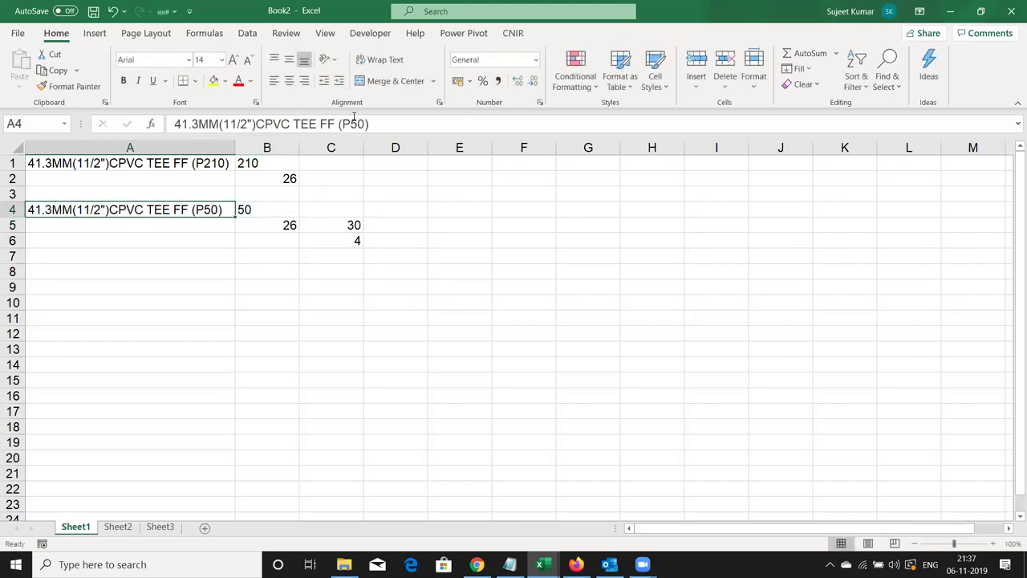
{"action": "left_click", "coordinate": [350, 123]}
{"action": "type", "text": "0"}
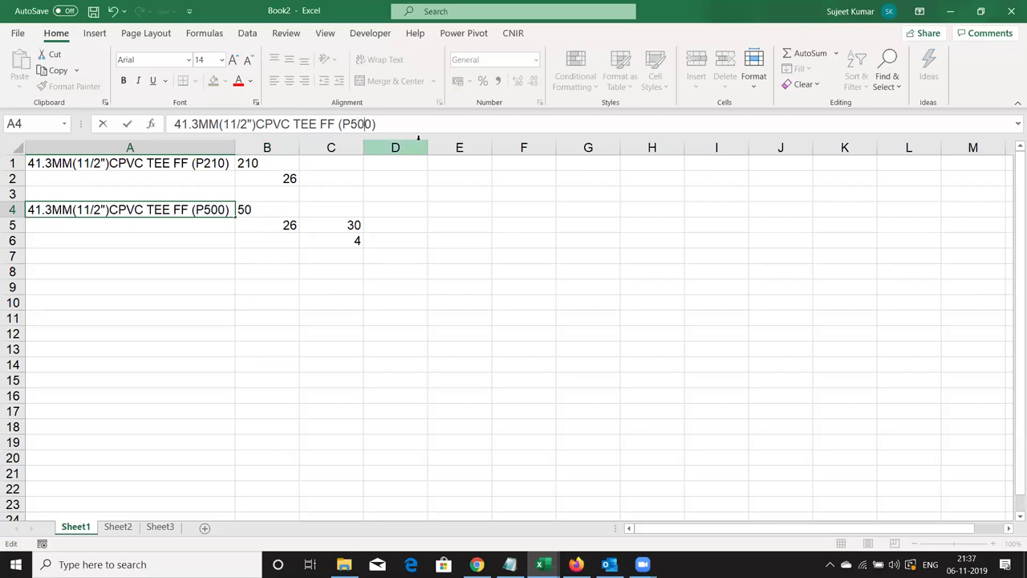
{"action": "key", "text": "ctrl+Return"}
{"action": "key", "text": "Return"}
{"action": "key", "text": "Up"}
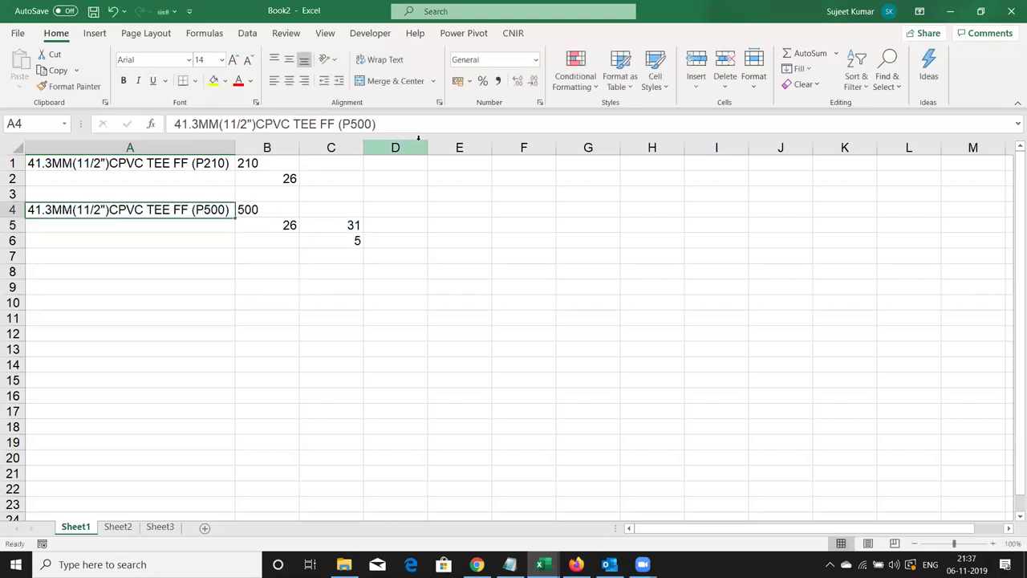
{"action": "left_click", "coordinate": [363, 126]}
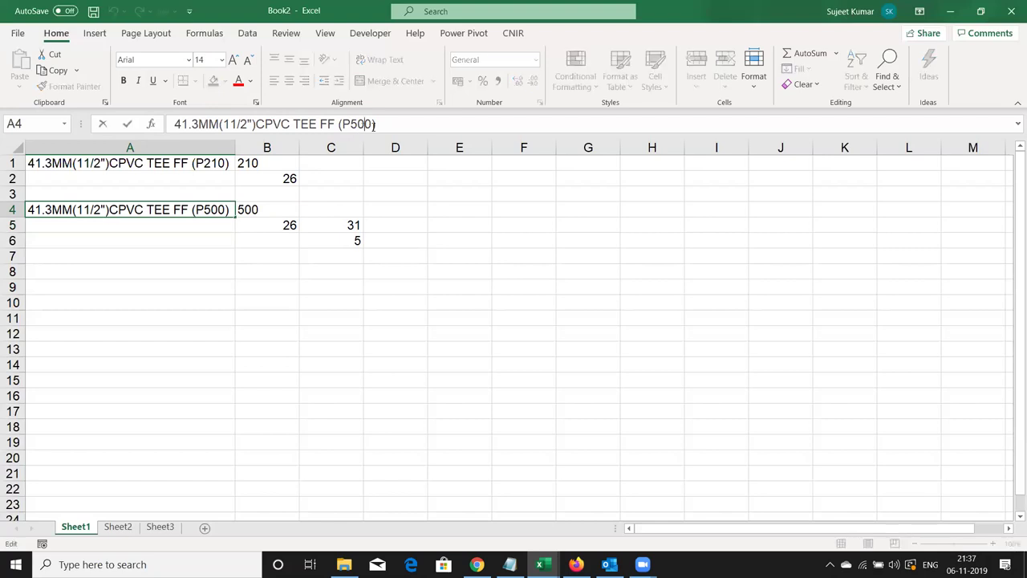
{"action": "key", "text": "BackSpace"}
{"action": "key", "text": "Return"}
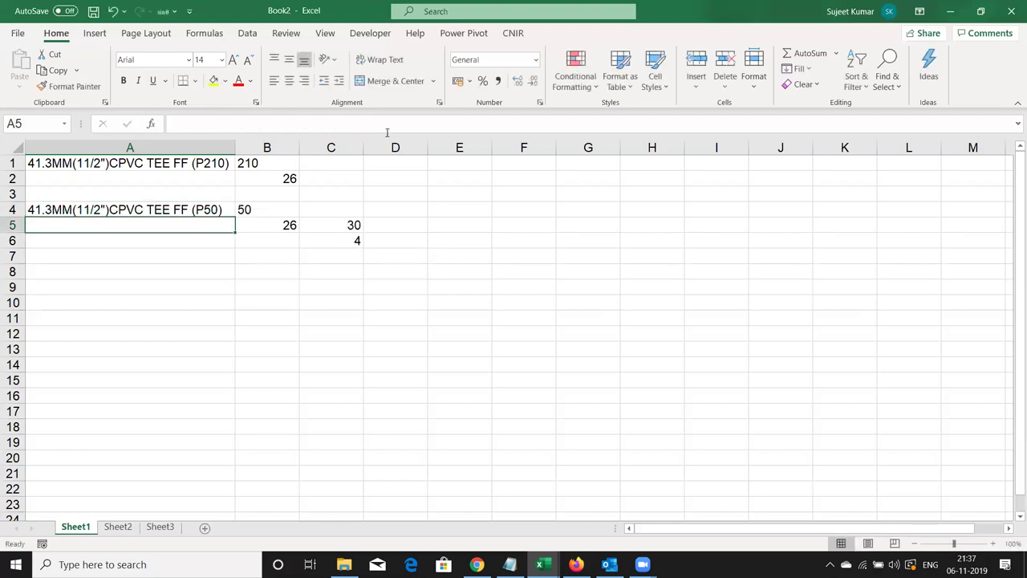
Review the FIND, LEN and MID helper formulas, then copy A4's product description
{"action": "key", "text": "Right"}
{"action": "key", "text": "Right"}
{"action": "key", "text": "Left"}
{"action": "key", "text": "Up"}
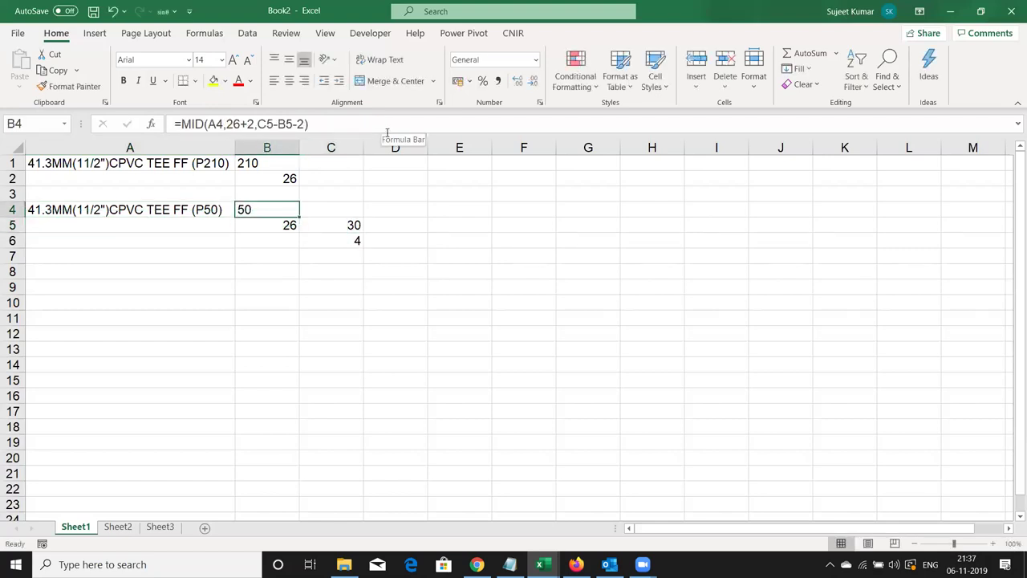
{"action": "key", "text": "Left"}
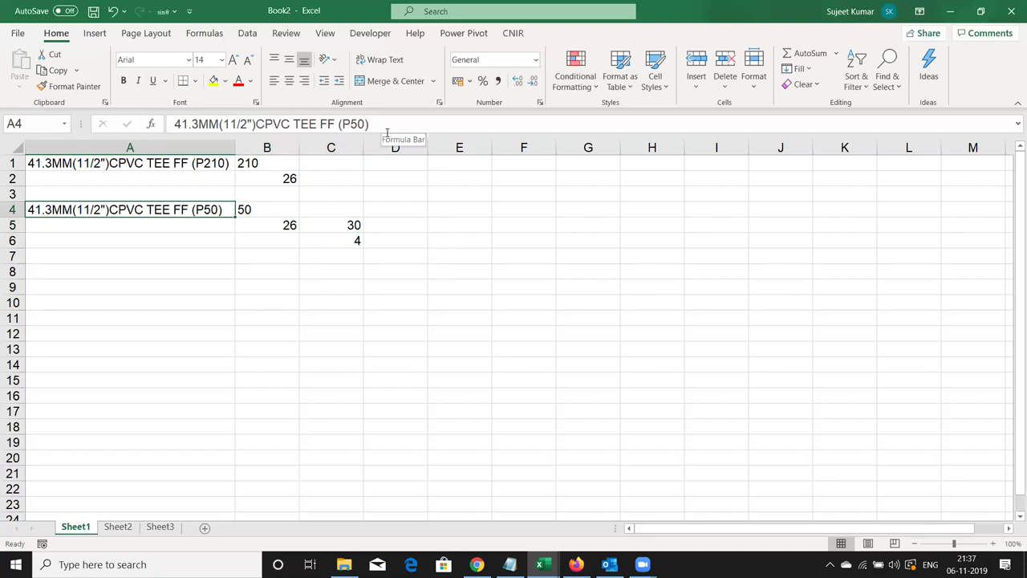
{"action": "key", "text": "Right"}
{"action": "key", "text": "Right"}
{"action": "key", "text": "Down"}
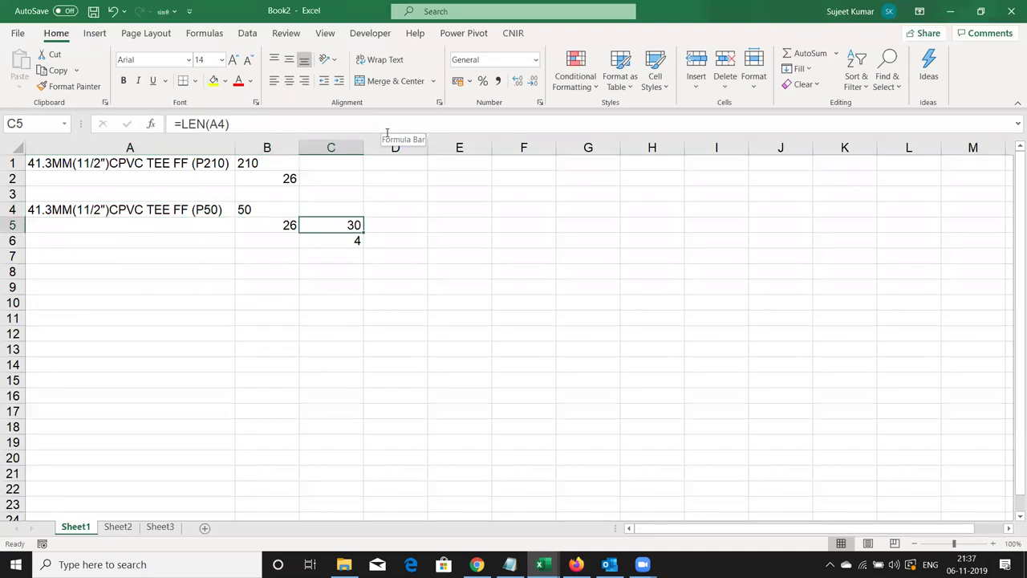
{"action": "key", "text": "Left"}
{"action": "key", "text": "Up"}
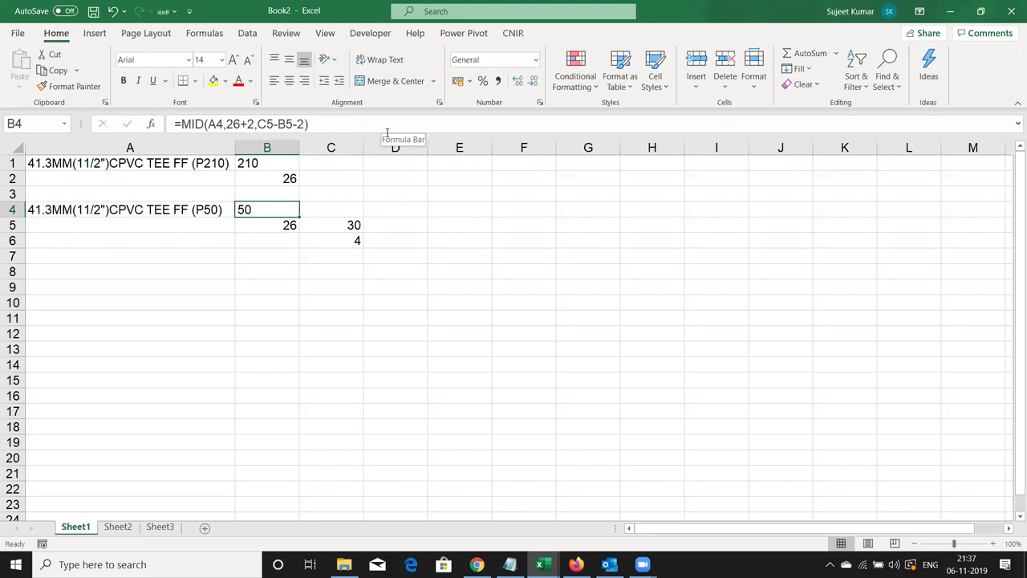
{"action": "key", "text": "F2"}
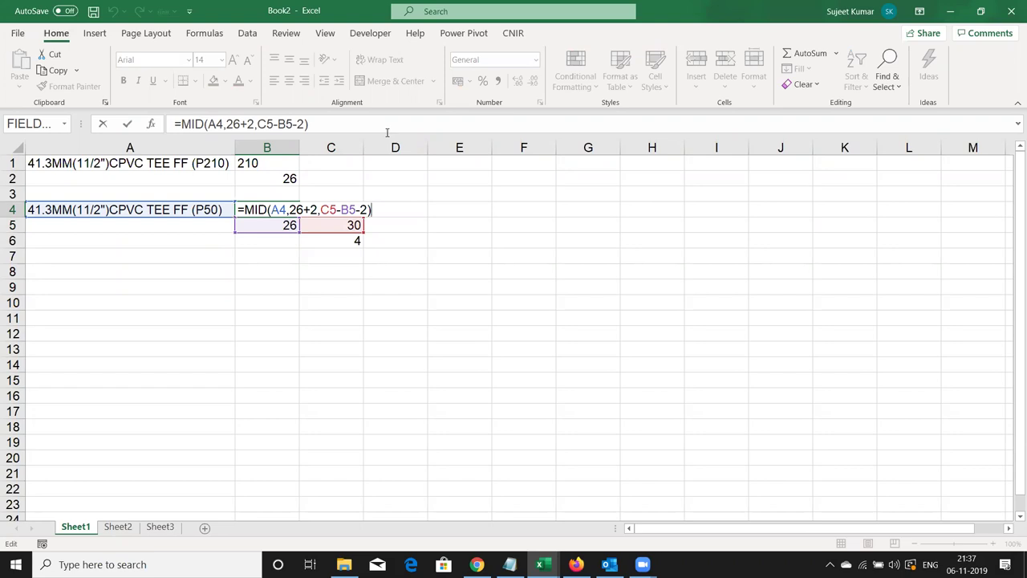
{"action": "key", "text": "ctrl+Return"}
{"action": "key", "text": "shift+Right"}
{"action": "key", "text": "shift+Right"}
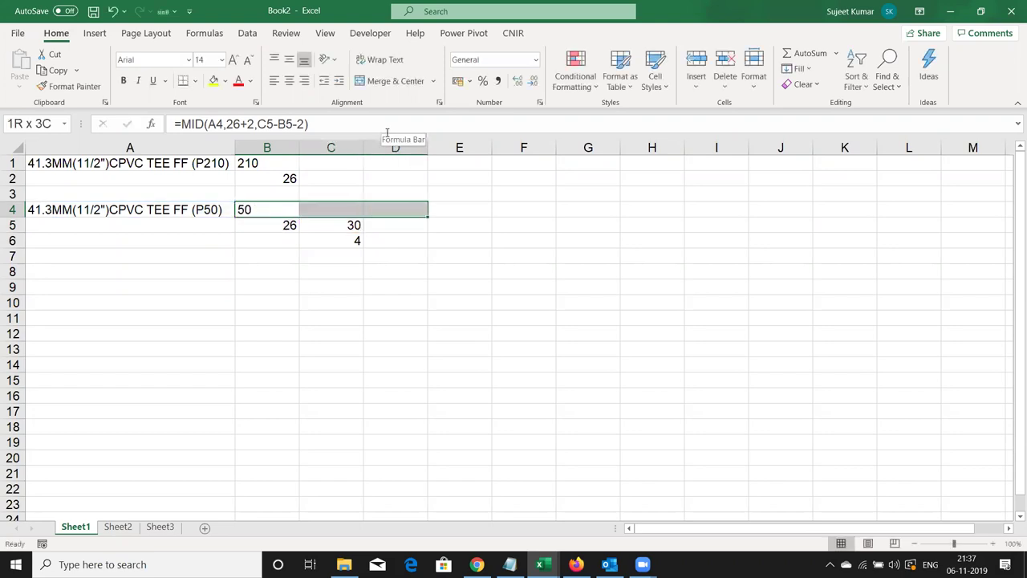
{"action": "key", "text": "Left"}
{"action": "key", "text": "ctrl+c"}
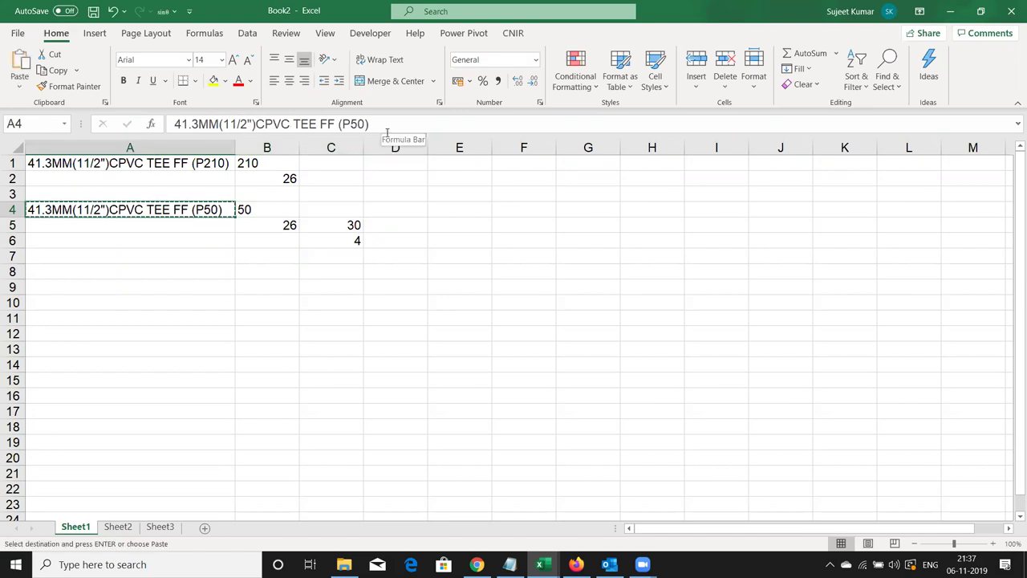
Paste the copied product description into A8
{"action": "key", "text": "Down"}
{"action": "key", "text": "Down"}
{"action": "key", "text": "Down"}
{"action": "key", "text": "Down"}
{"action": "key", "text": "Return"}
{"action": "key", "text": "Right"}
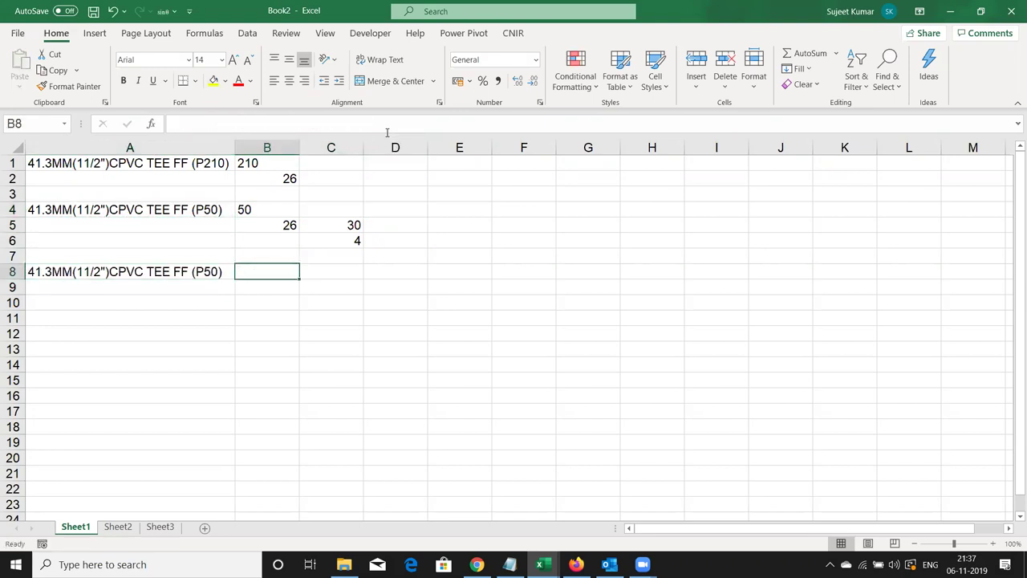
{"action": "key", "text": "Down"}
Enter 123.963.254 in F1 and widen column F to fit it
{"action": "key", "text": "Right"}
{"action": "key", "text": "Right"}
{"action": "key", "text": "Right"}
{"action": "key", "text": "Right"}
{"action": "key", "text": "ctrl+Up"}
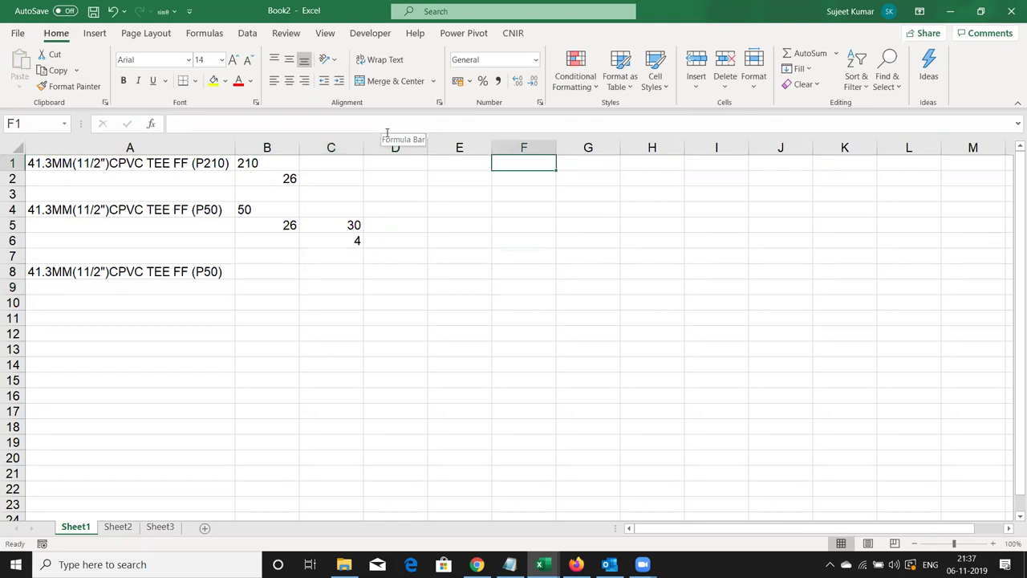
{"action": "type", "text": "123.963.254"}
{"action": "key", "text": "Return"}
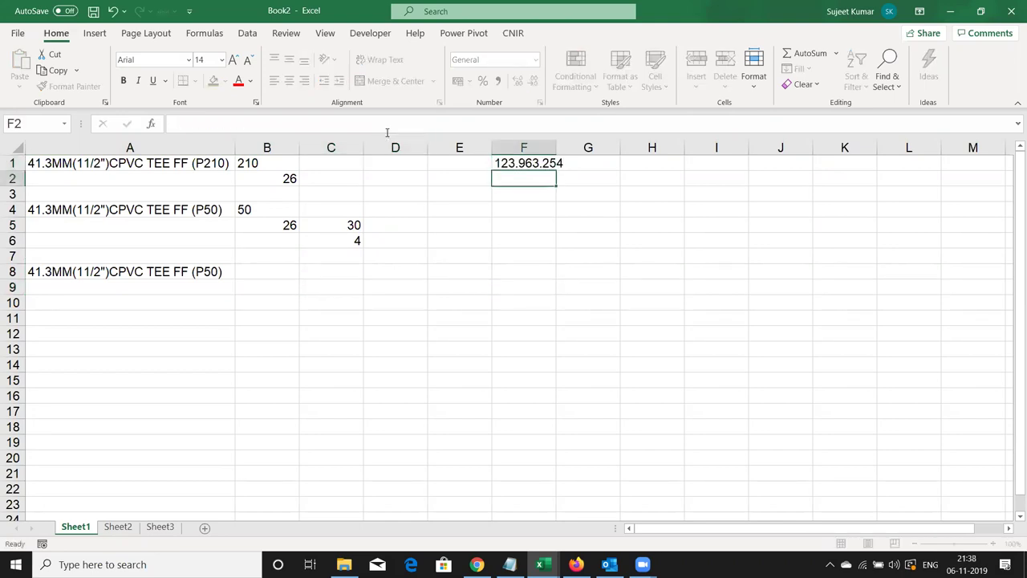
{"action": "left_click_drag", "start_coordinate": [551, 152], "coordinate": [561, 153]}
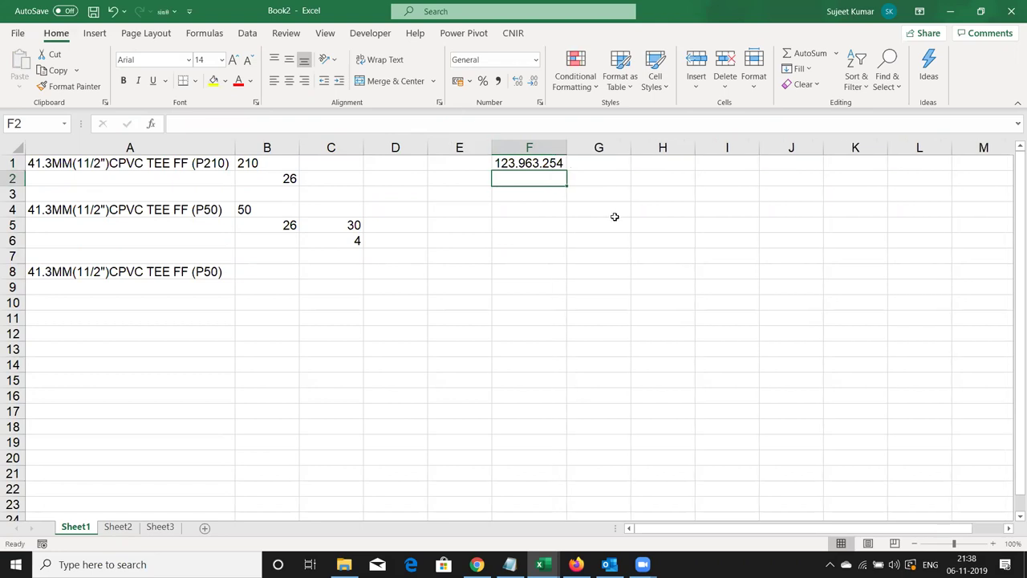
{"action": "key", "text": "Down"}
{"action": "key", "text": "Up"}
{"action": "key", "text": "Up"}
{"action": "key", "text": "Right"}
{"action": "key", "text": "Left"}
{"action": "key", "text": "Right"}
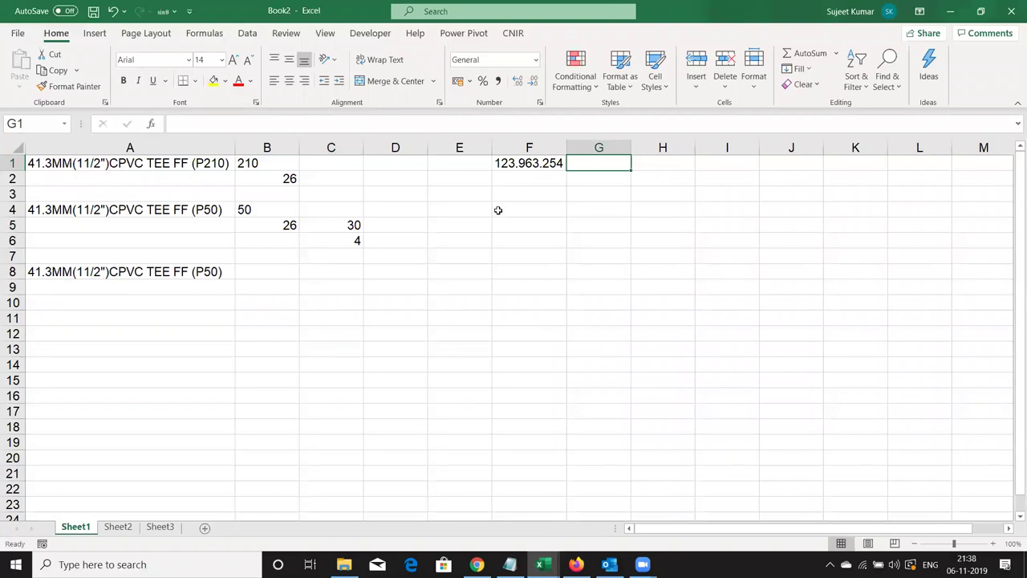
Enter =LEFT(F1,3) in G1 to extract 123
{"action": "type", "text": "=le"}
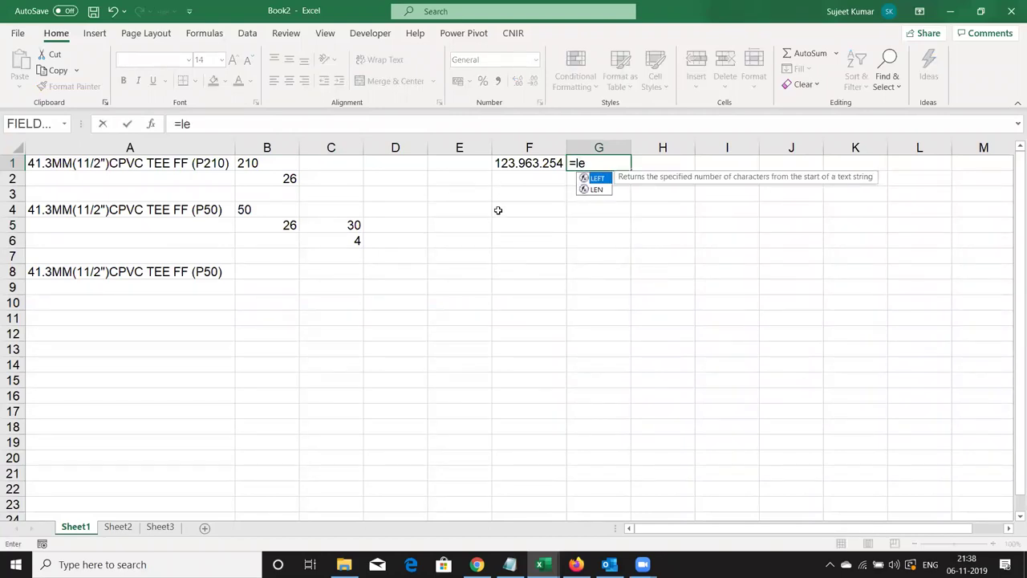
{"action": "key", "text": "Tab"}
{"action": "key", "text": "Left"}
{"action": "type", "text": ",3"}
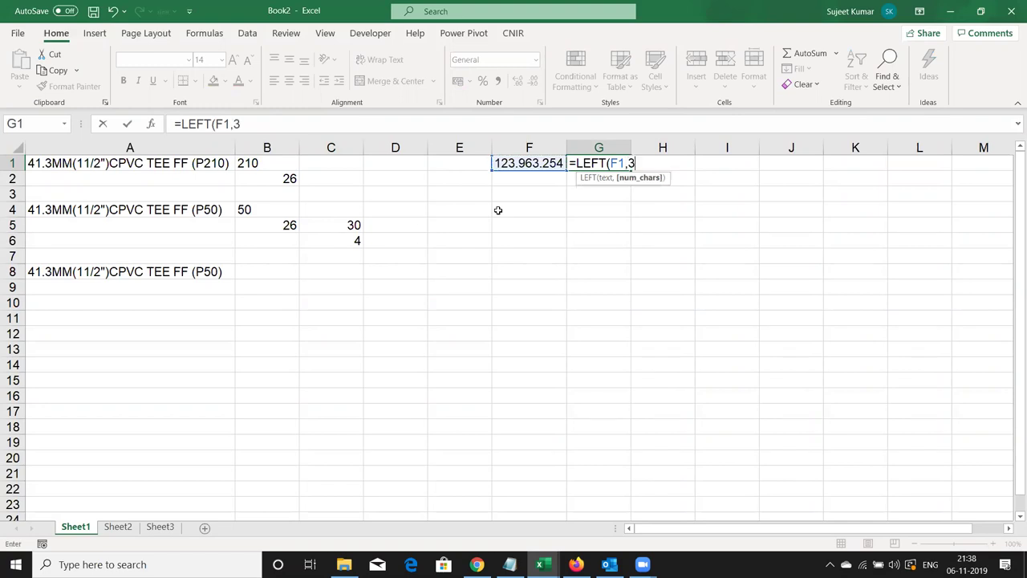
{"action": "key", "text": "Return"}
{"action": "key", "text": "Up"}
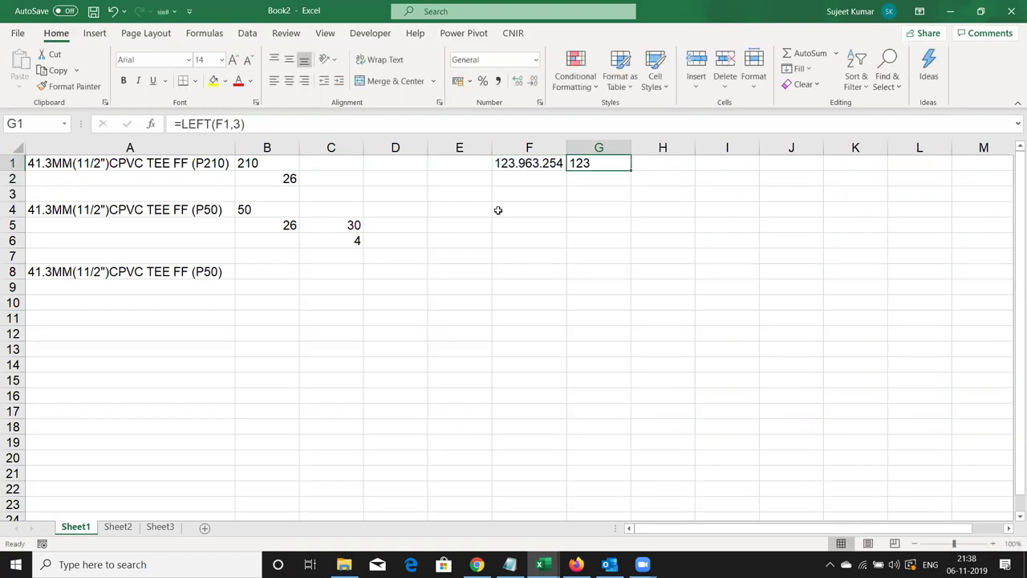
Enter =RIGHT(F1,3) in I1 to return the last three digits 254
{"action": "key", "text": "Right"}
{"action": "key", "text": "Right"}
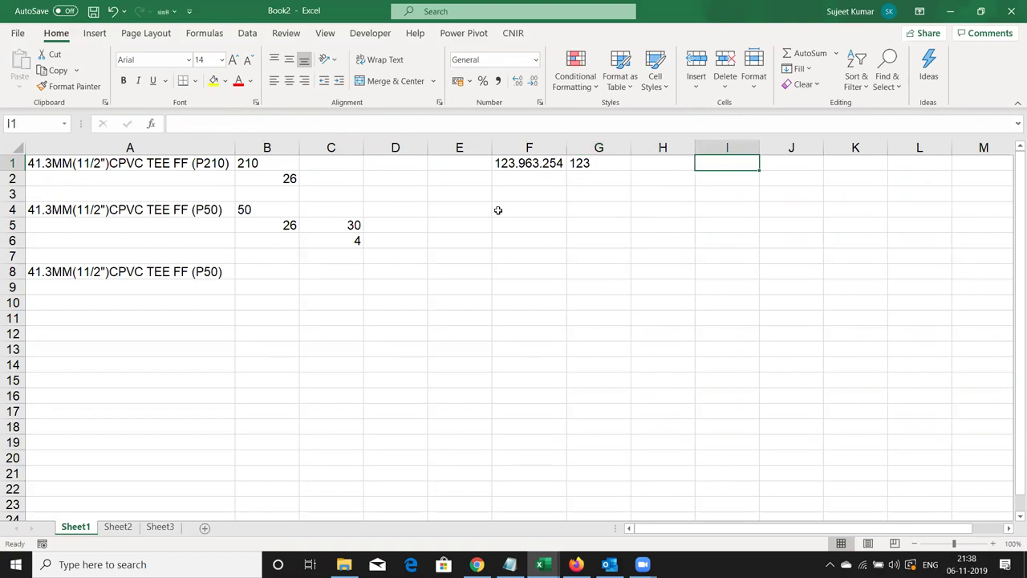
{"action": "type", "text": "=ri"}
{"action": "key", "text": "Tab"}
{"action": "key", "text": "Left"}
{"action": "key", "text": "Left"}
{"action": "key", "text": "Left"}
{"action": "type", "text": ","}
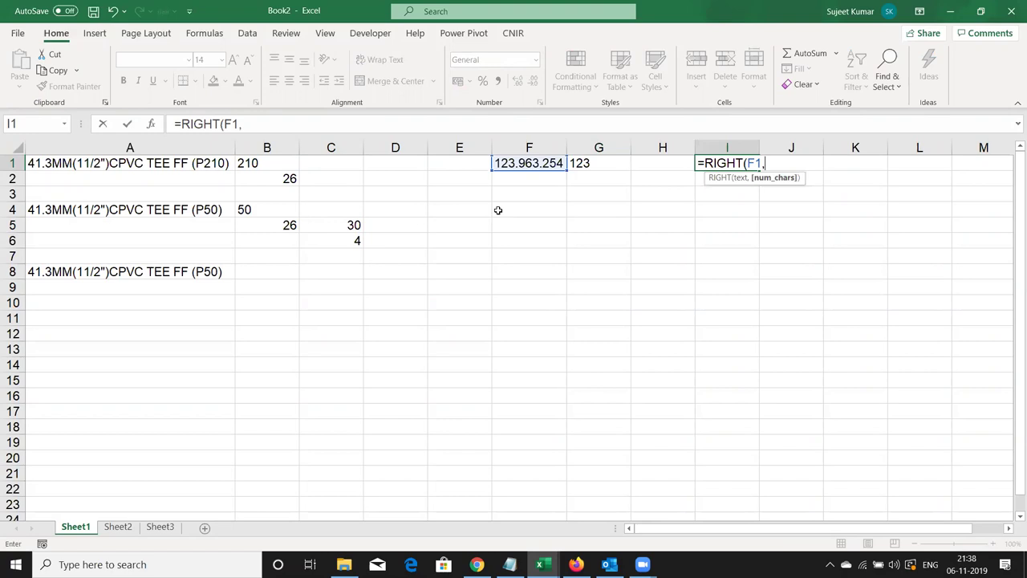
{"action": "type", "text": "3"}
{"action": "key", "text": "Return"}
{"action": "key", "text": "Up"}
Enter =MID(F1,4,3) in H1
{"action": "key", "text": "Left"}
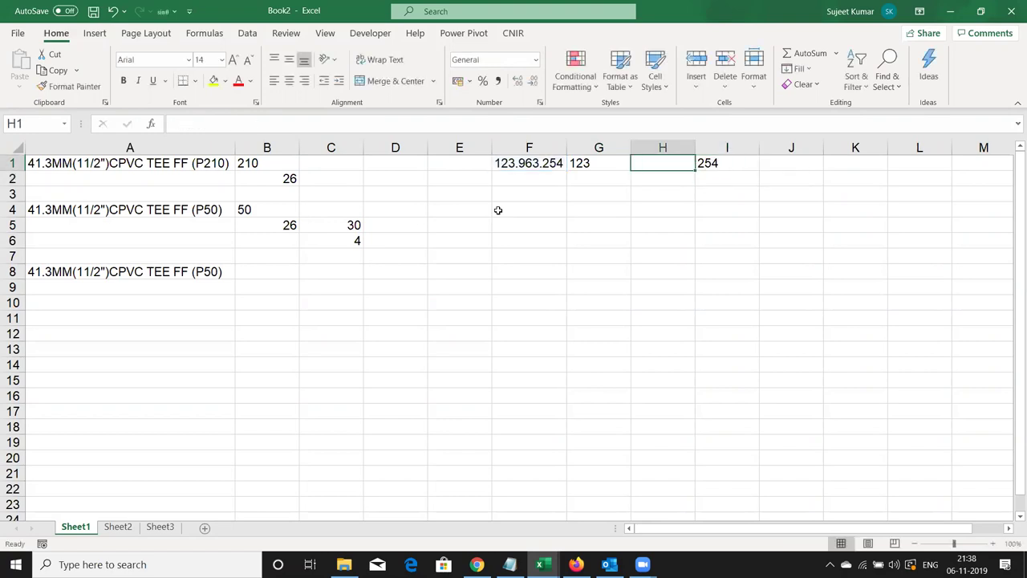
{"action": "type", "text": "=mid"}
{"action": "key", "text": "Tab"}
{"action": "key", "text": "Left"}
{"action": "key", "text": "Left"}
{"action": "key", "text": "Left"}
{"action": "key", "text": "Right"}
{"action": "type", "text": ","}
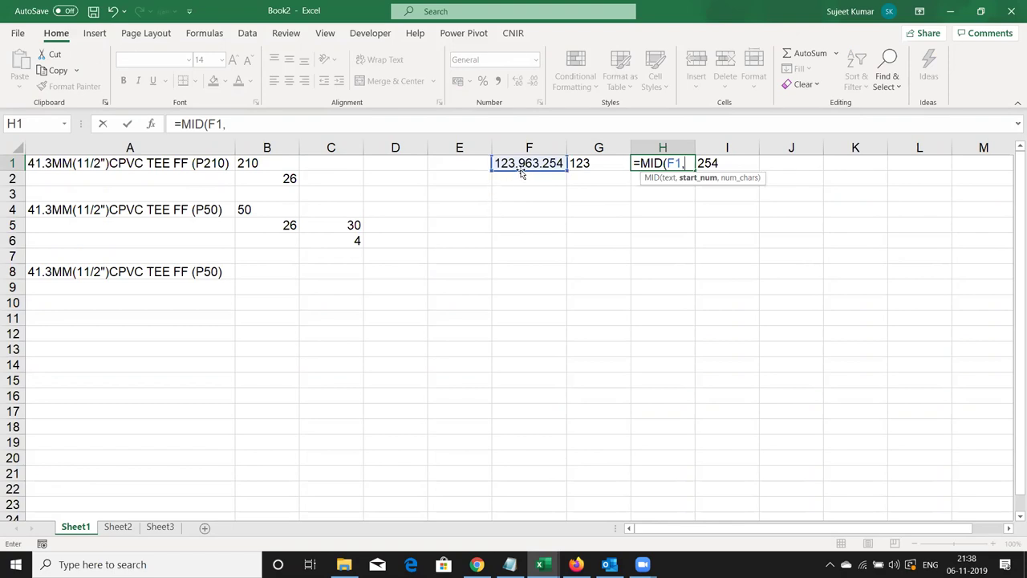
{"action": "type", "text": "4,3"}
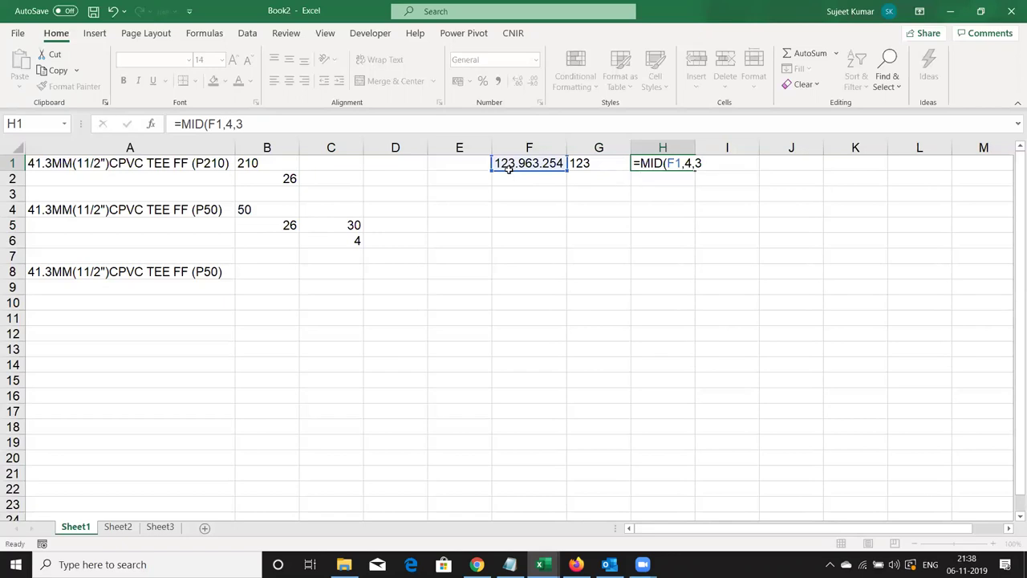
{"action": "key", "text": "Return"}
{"action": "key", "text": "Up"}
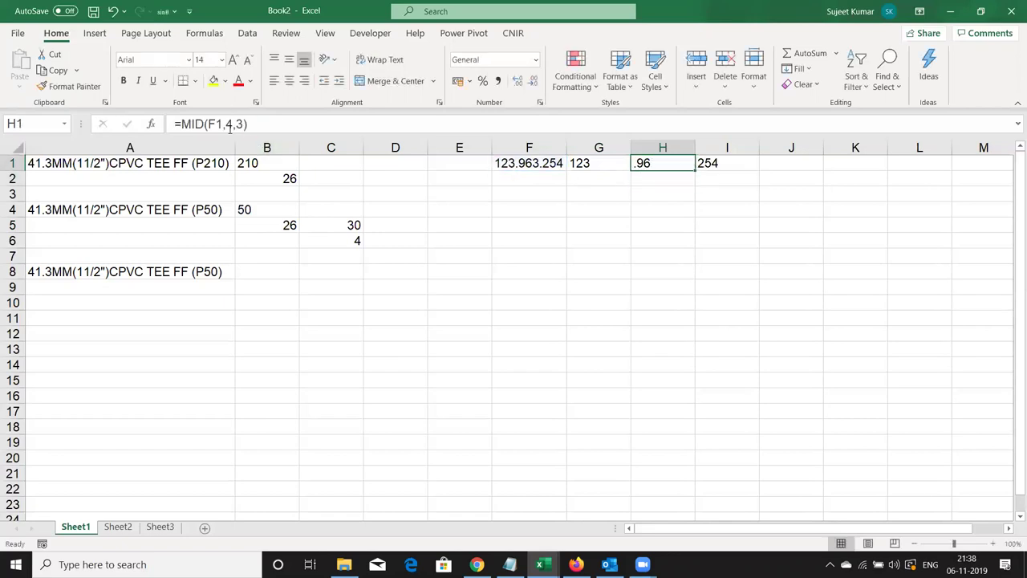
Correct H1's formula to =MID(F1,5,3) so it shows 963
{"action": "left_click", "coordinate": [232, 122]}
{"action": "key", "text": "BackSpace"}
{"action": "type", "text": "5"}
{"action": "key", "text": "Return"}
{"action": "key", "text": "Up"}
{"action": "key", "text": "Left"}
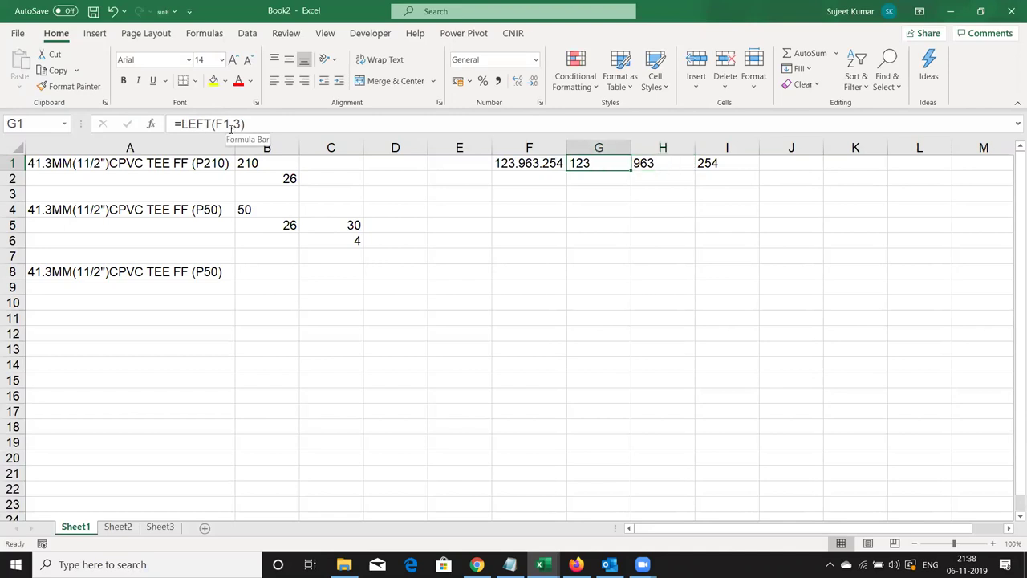
{"action": "left_click", "coordinate": [232, 127]}
{"action": "key", "text": "Left"}
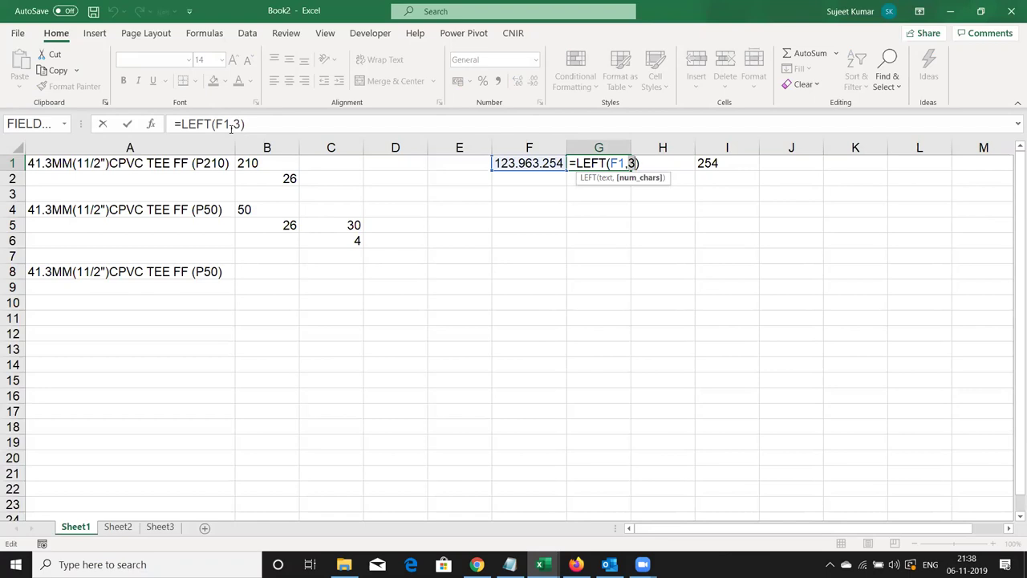
{"action": "key", "text": "Return"}
{"action": "key", "text": "Up"}
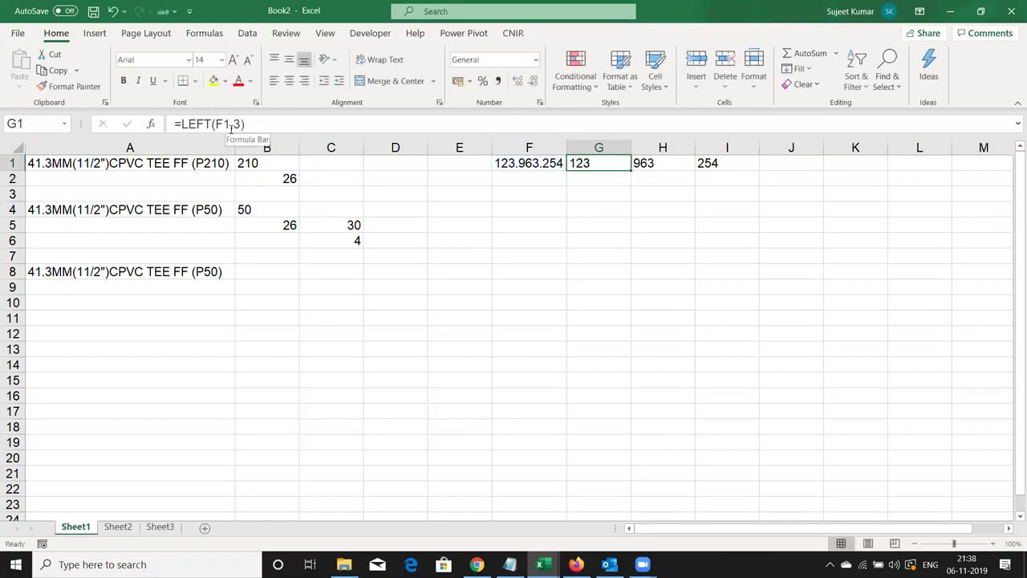
{"action": "key", "text": "Right"}
{"action": "key", "text": "Right"}
{"action": "key", "text": "F2"}
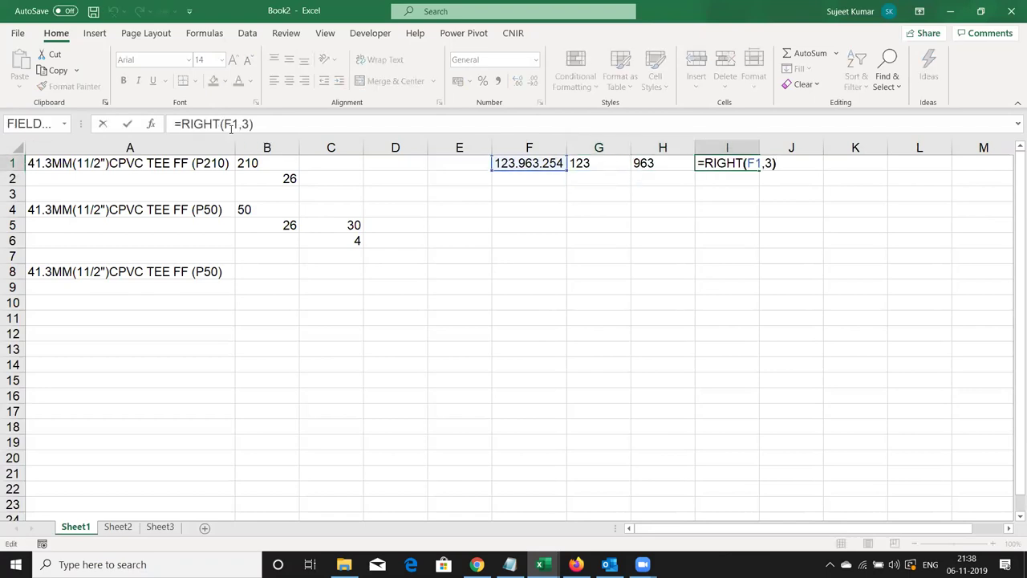
{"action": "key", "text": "Left"}
{"action": "key", "text": "Left"}
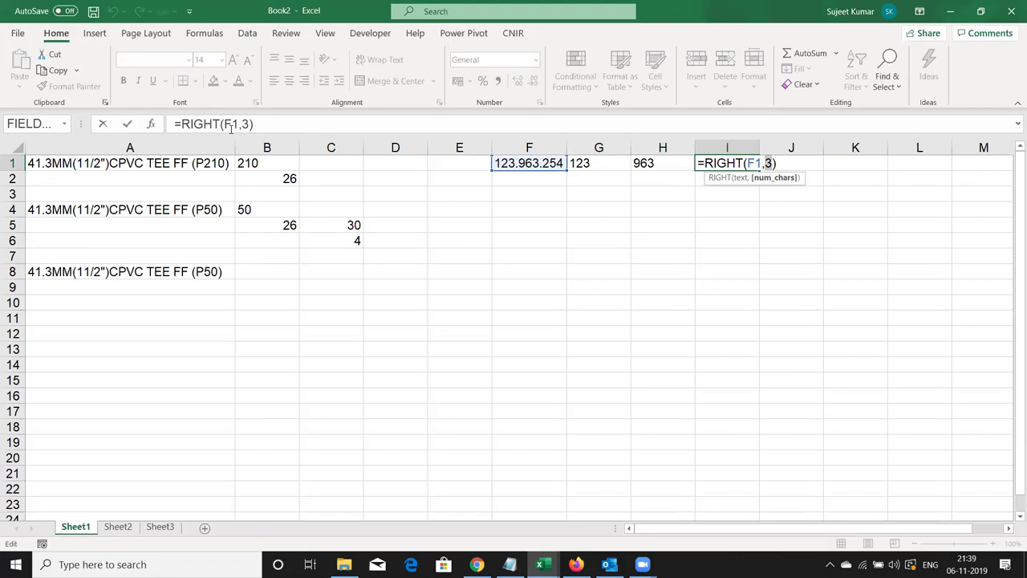
{"action": "key", "text": "Return"}
{"action": "key", "text": "Left"}
{"action": "key", "text": "Up"}
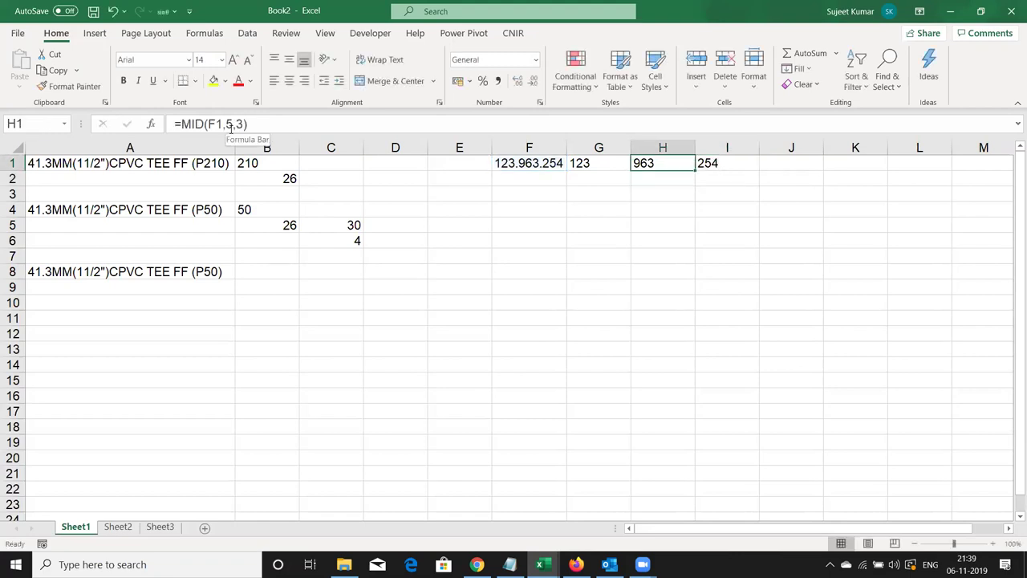
{"action": "key", "text": "F2"}
{"action": "key", "text": "Left"}
{"action": "key", "text": "Left"}
{"action": "key", "text": "Left"}
{"action": "key", "text": "shift+Right"}
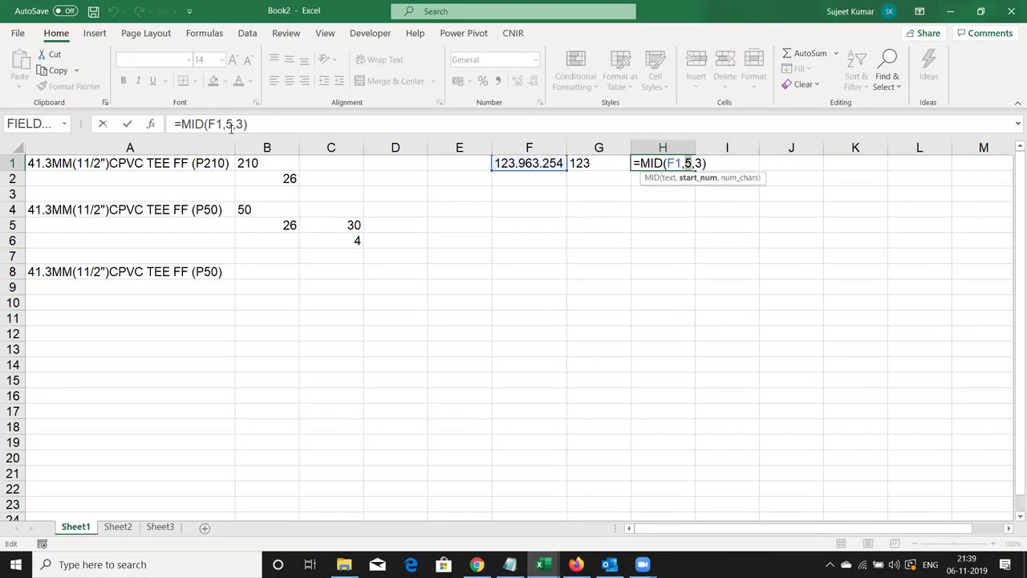
{"action": "key", "text": "Right"}
{"action": "key", "text": "Right"}
{"action": "key", "text": "shift+Right"}
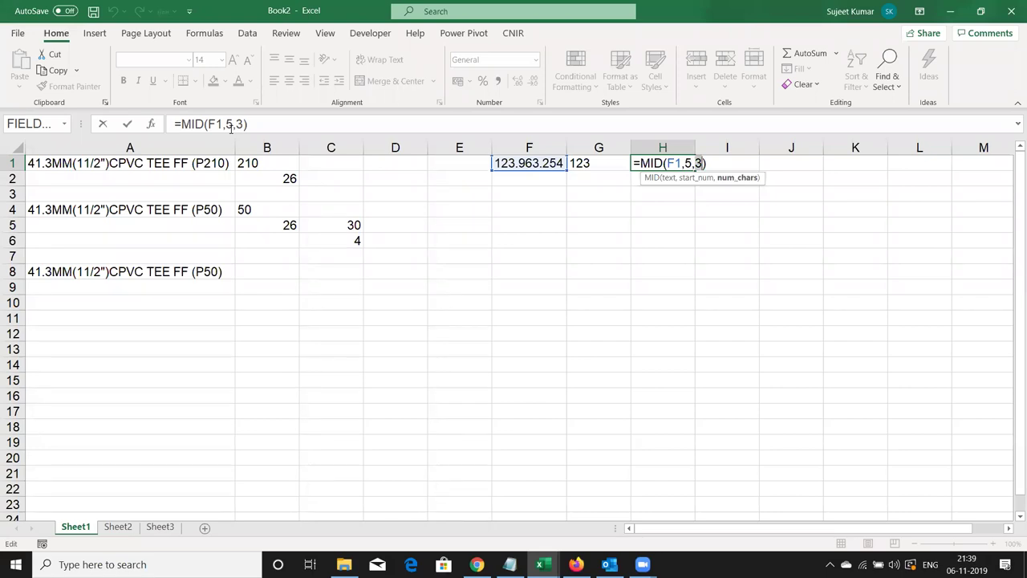
{"action": "key", "text": "Left"}
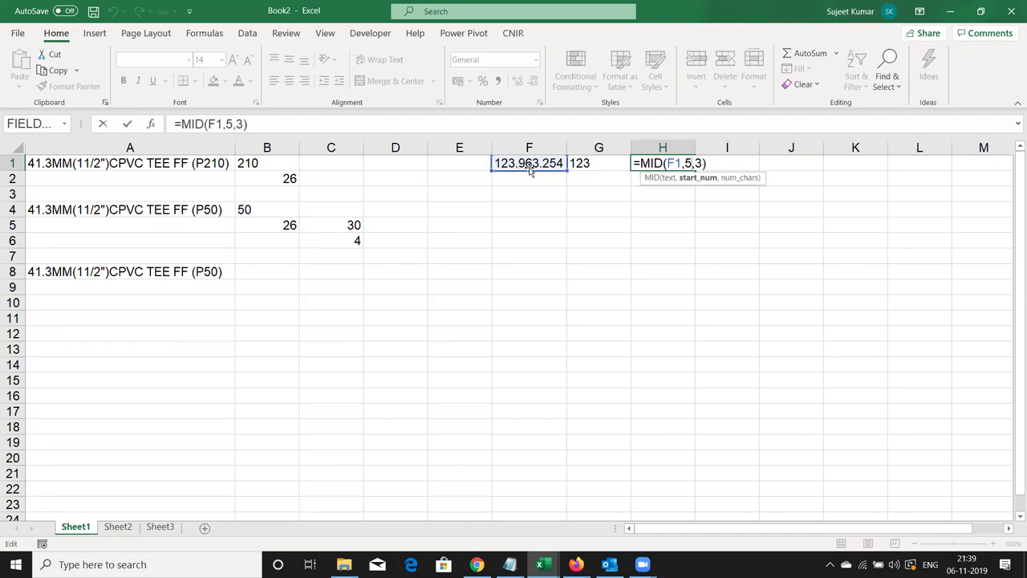
{"action": "key", "text": "ctrl+Return"}
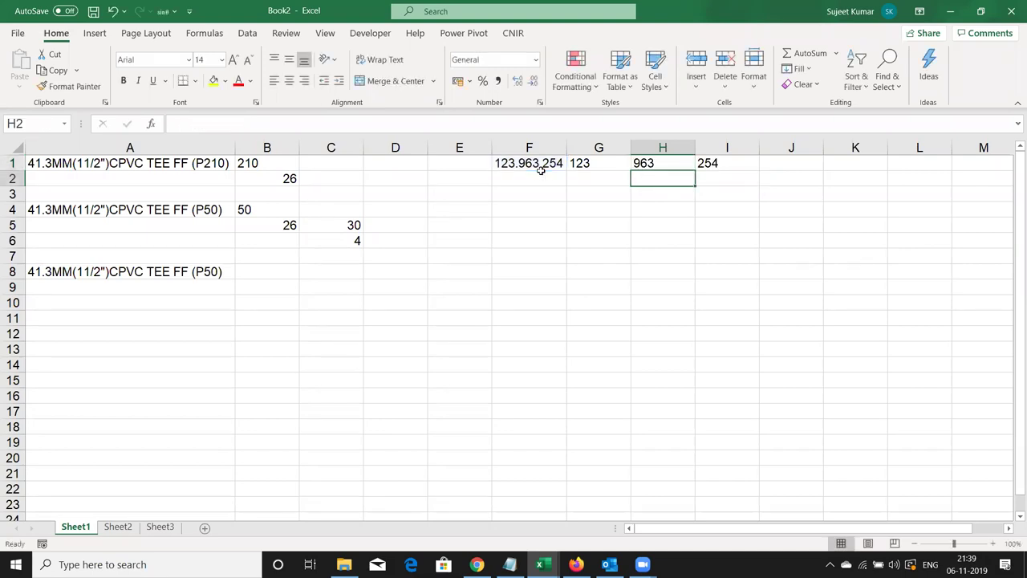
{"action": "key", "text": "Up"}
{"action": "key", "text": "Left"}
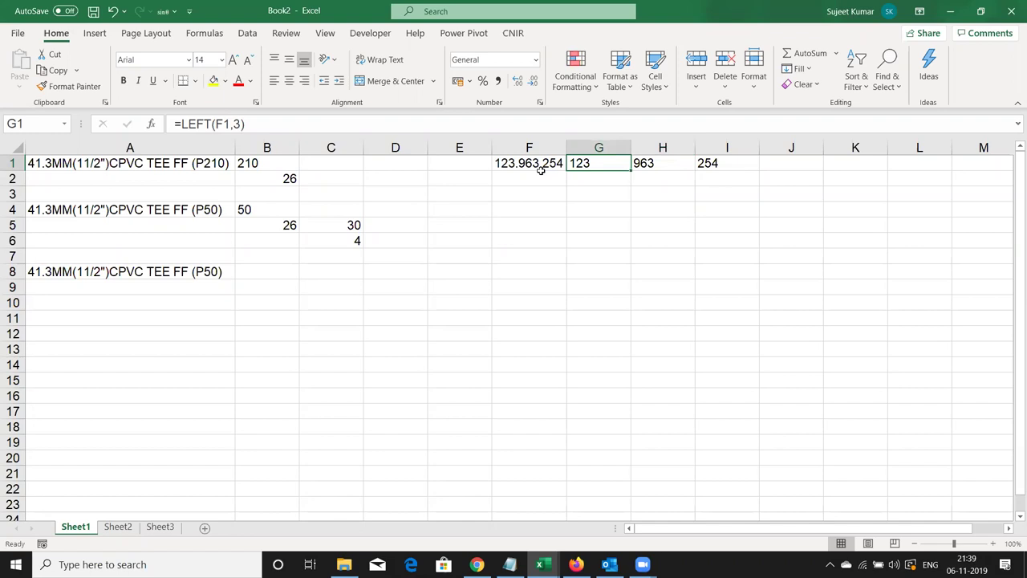
{"action": "type", "text": "1"}
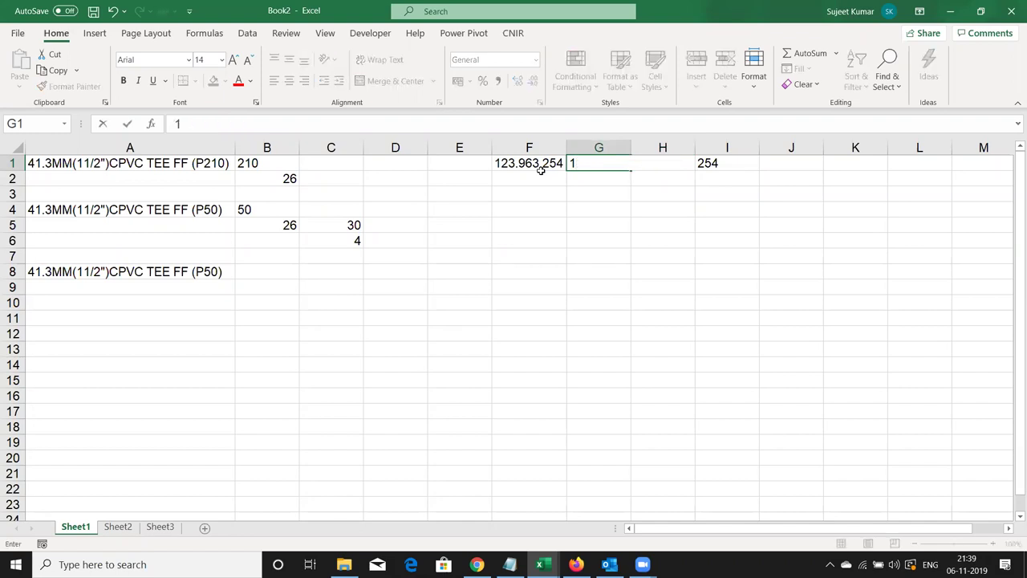
{"action": "key", "text": "Escape"}
{"action": "key", "text": "Down"}
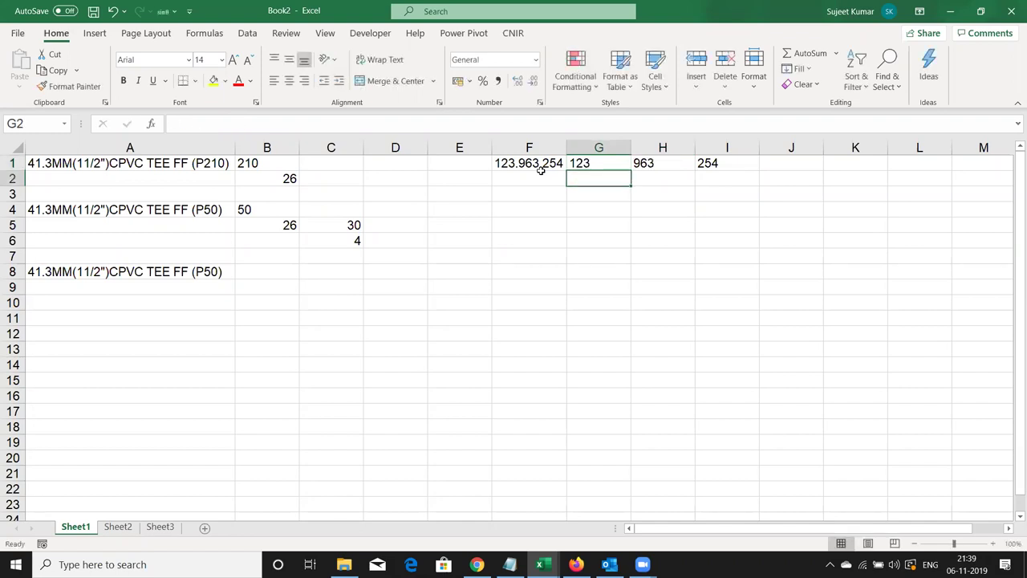
{"action": "left_click", "coordinate": [541, 176]}
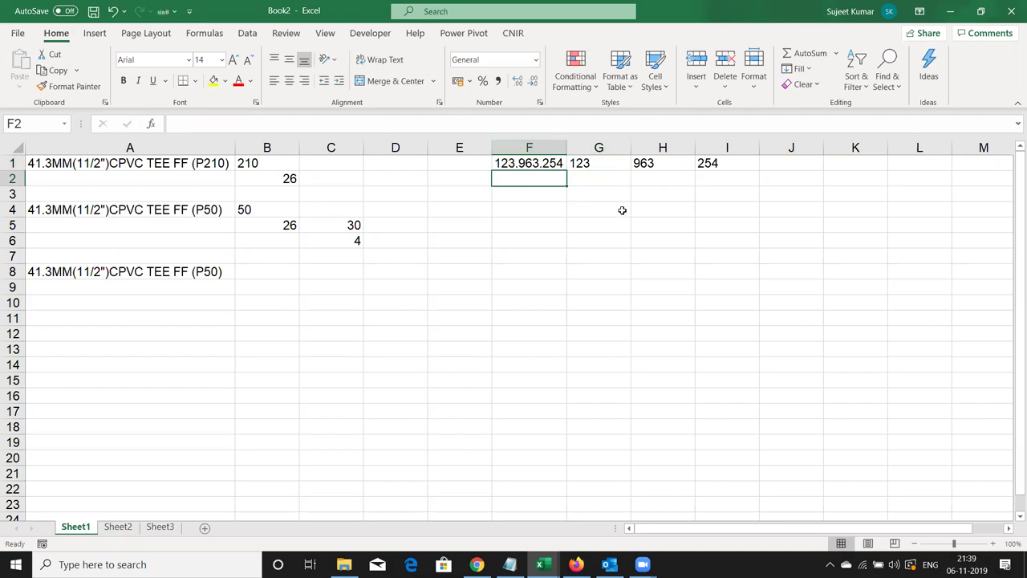
{"action": "key", "text": "Up"}
Change F1 to 1230.963.254 and start a =FIND formula in F3
{"action": "key", "text": "F2"}
{"action": "key", "text": "Home"}
{"action": "key", "text": "Right"}
{"action": "key", "text": "Right"}
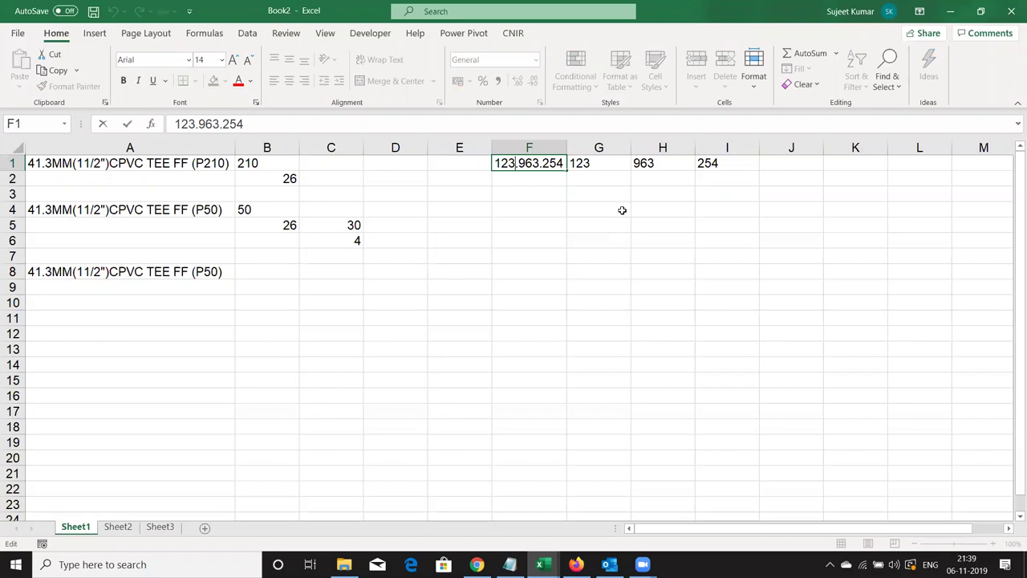
{"action": "type", "text": "0"}
{"action": "key", "text": "Return"}
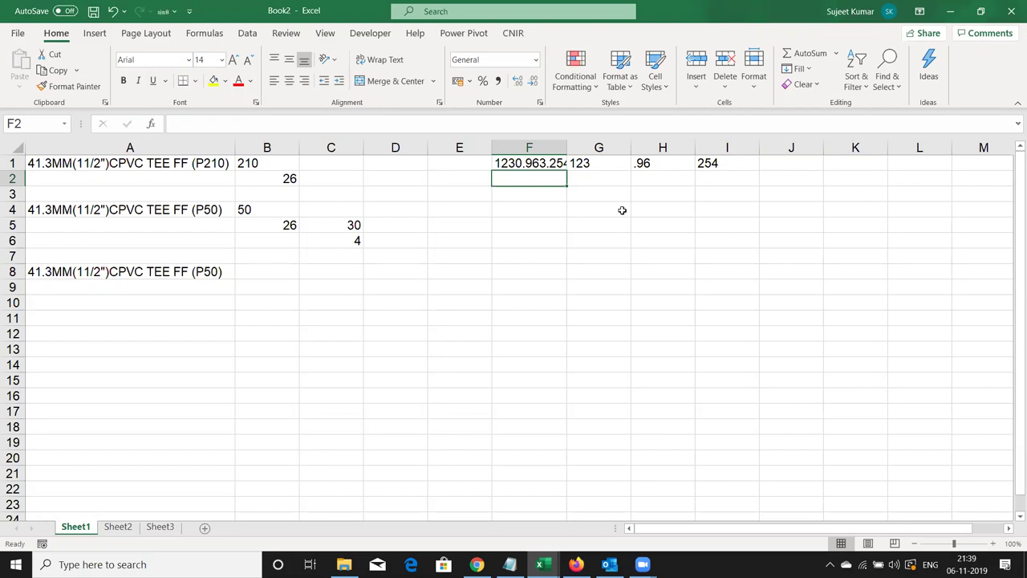
{"action": "key", "text": "Down"}
{"action": "type", "text": "=fin"}
{"action": "key", "text": "Tab"}
{"action": "key", "text": "Up"}
{"action": "key", "text": "Up"}
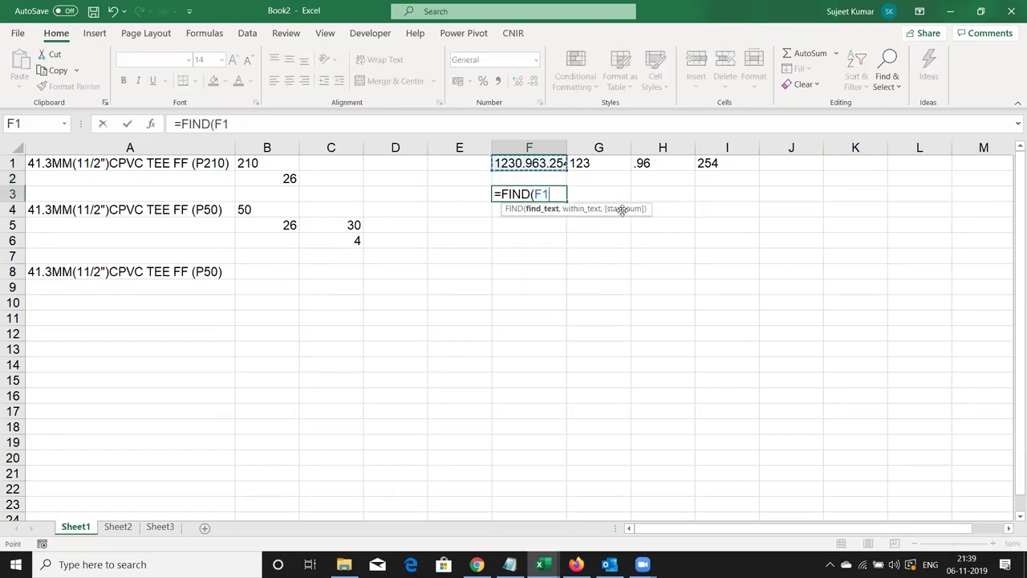
{"action": "type", "text": ","}
{"action": "key", "text": "BackSpace"}
{"action": "key", "text": "BackSpace"}
{"action": "key", "text": "BackSpace"}
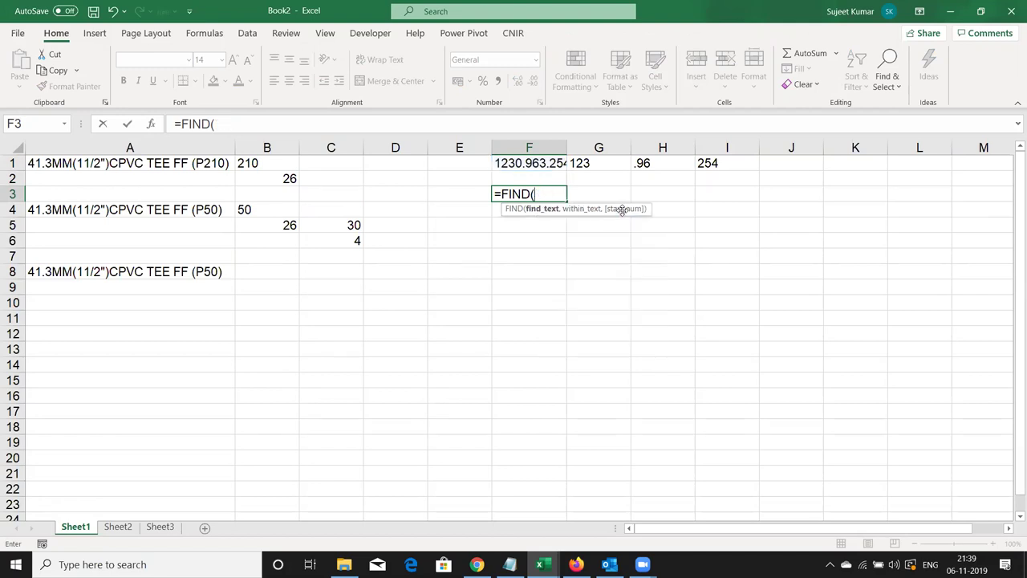
{"action": "type", "text": "\"."}
{"action": "type", "text": "\","}
{"action": "key", "text": "Up"}
{"action": "key", "text": "Up"}
{"action": "type", "text": ",1)"}
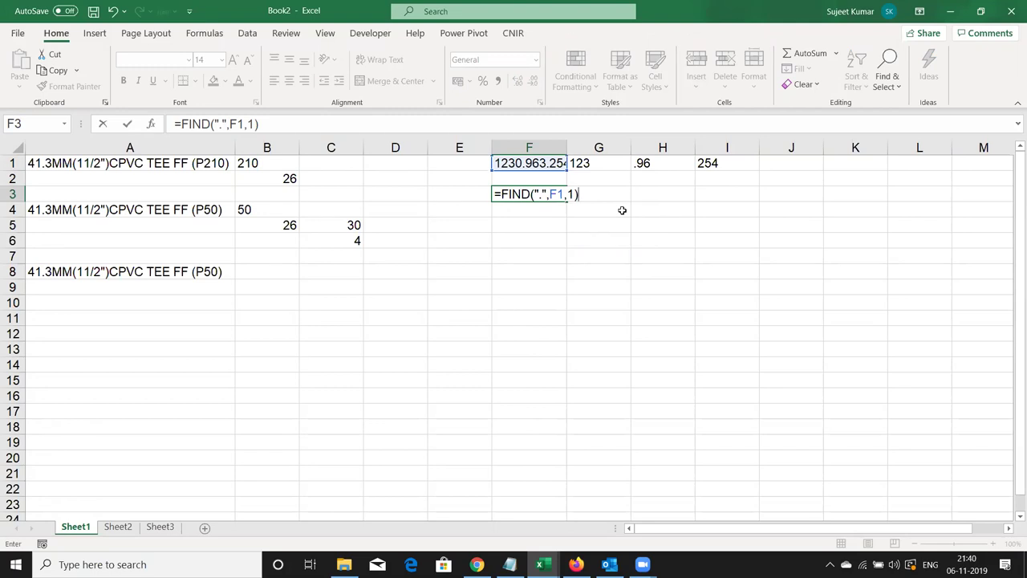
{"action": "key", "text": "Return"}
{"action": "key", "text": "Up"}
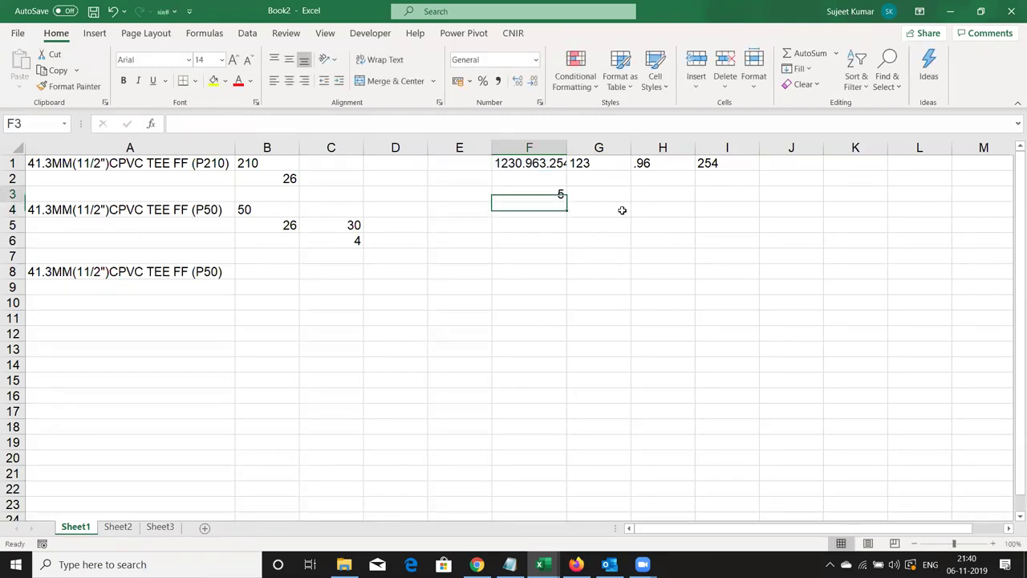
{"action": "key", "text": "Right"}
{"action": "type", "text": "="}
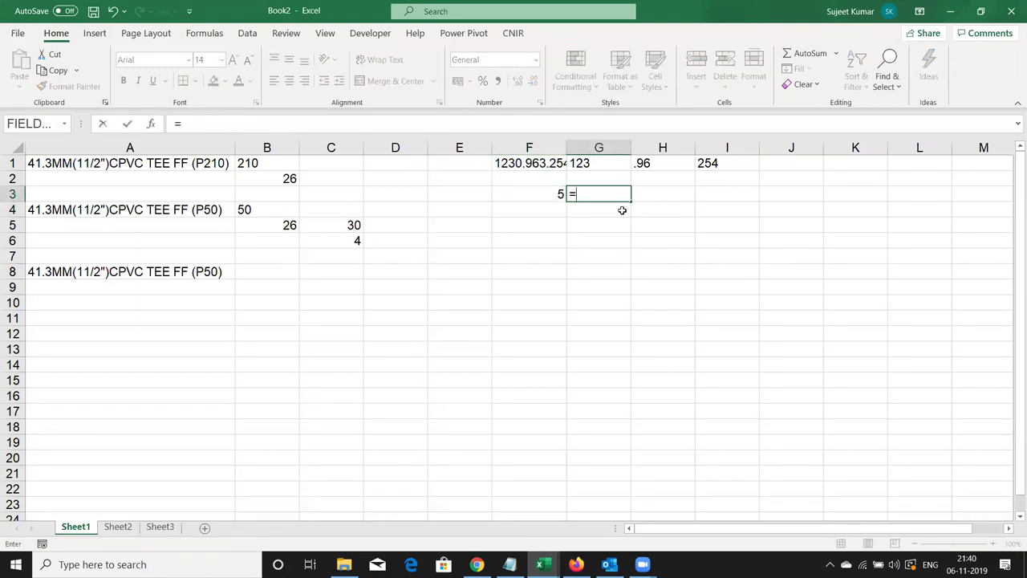
{"action": "type", "text": "le"}
{"action": "key", "text": "Tab"}
{"action": "key", "text": "Up"}
{"action": "key", "text": "Up"}
{"action": "key", "text": "Left"}
{"action": "type", "text": ","}
{"action": "key", "text": "Left"}
{"action": "type", "text": "-"}
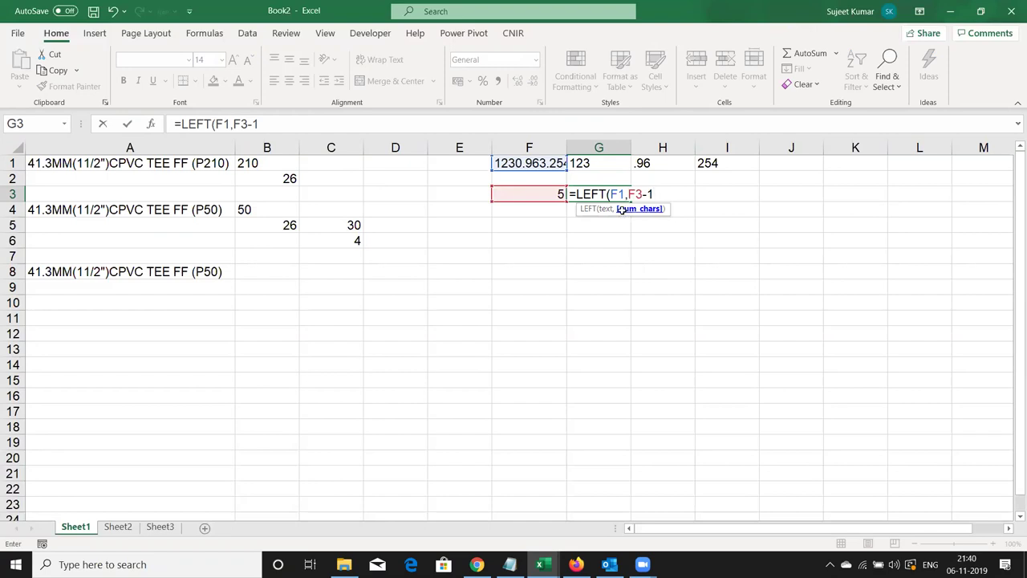
{"action": "key", "text": "Return"}
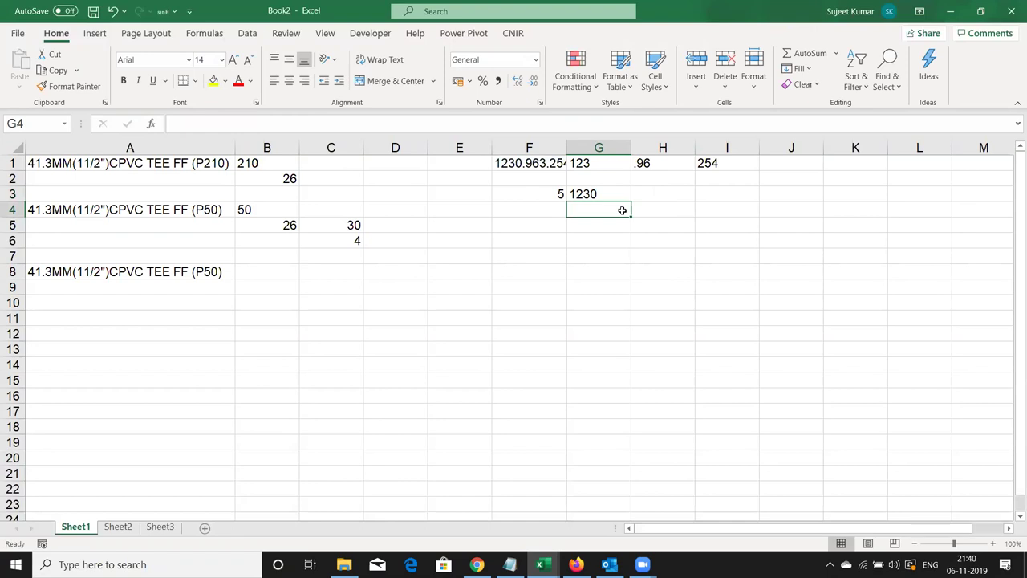
{"action": "double_click", "coordinate": [565, 150]}
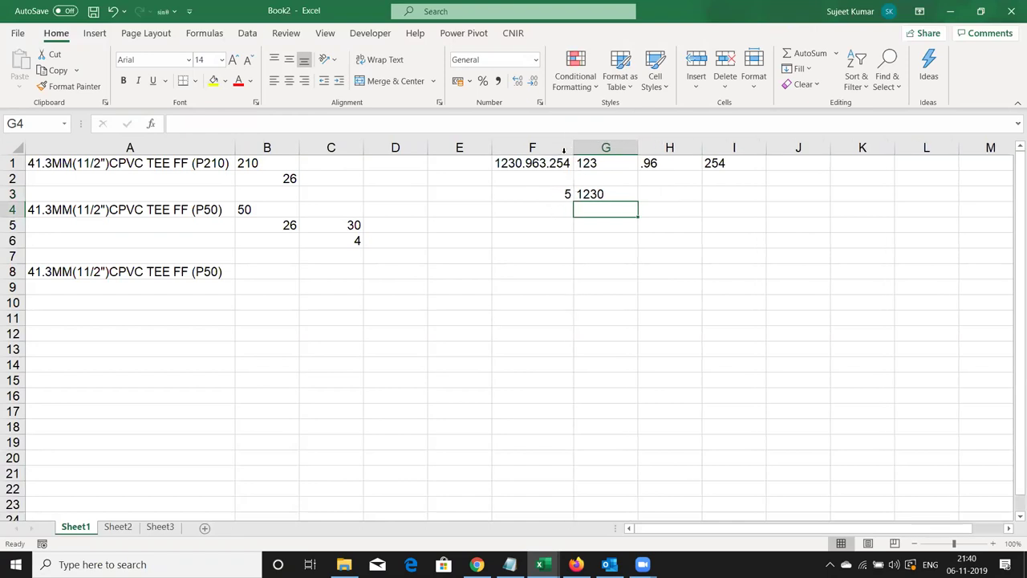
{"action": "key", "text": "Up"}
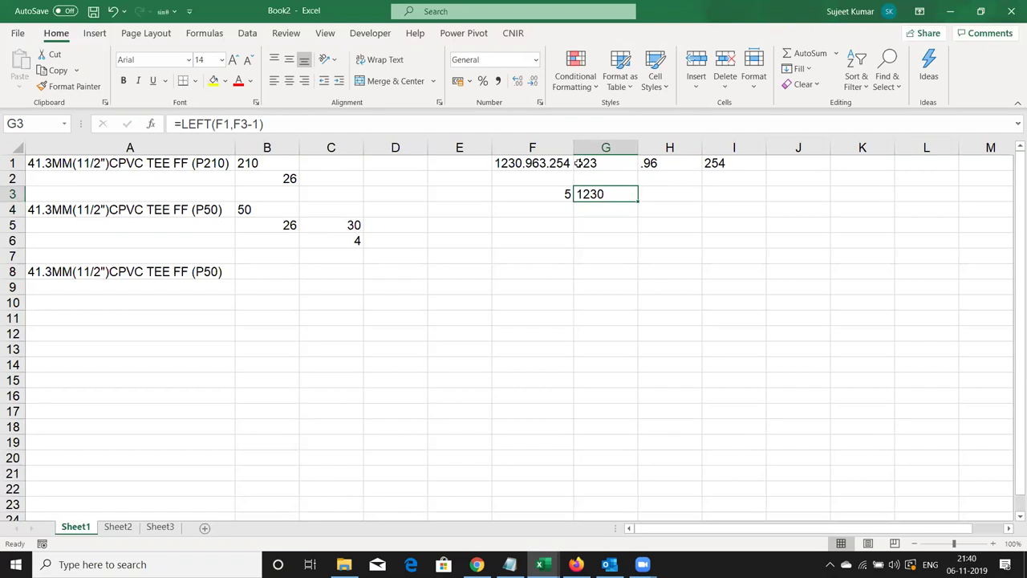
{"action": "key", "text": "F2"}
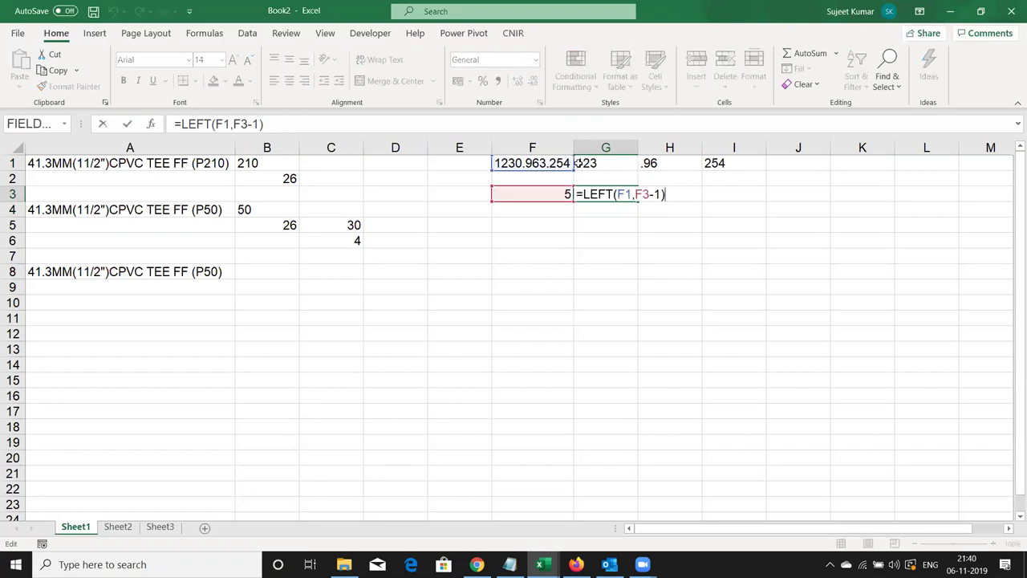
{"action": "key", "text": "ctrl+Return"}
{"action": "key", "text": "Left"}
{"action": "key", "text": "Up"}
{"action": "key", "text": "Up"}
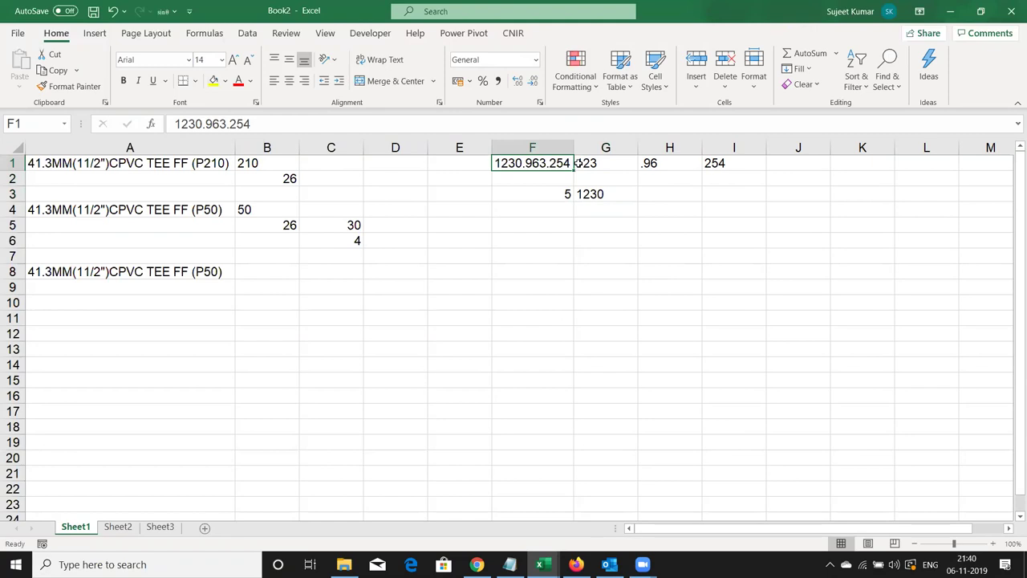
{"action": "key", "text": "Down"}
{"action": "key", "text": "Up"}
{"action": "key", "text": "Down"}
{"action": "key", "text": "Down"}
{"action": "key", "text": "F2"}
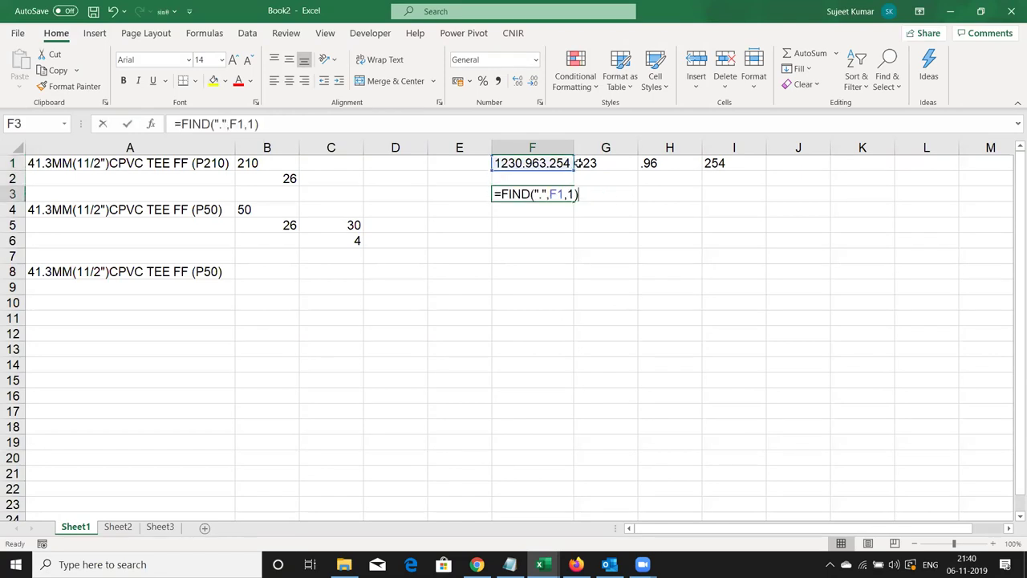
{"action": "key", "text": "Left"}
{"action": "key", "text": "Left"}
{"action": "key", "text": "Left"}
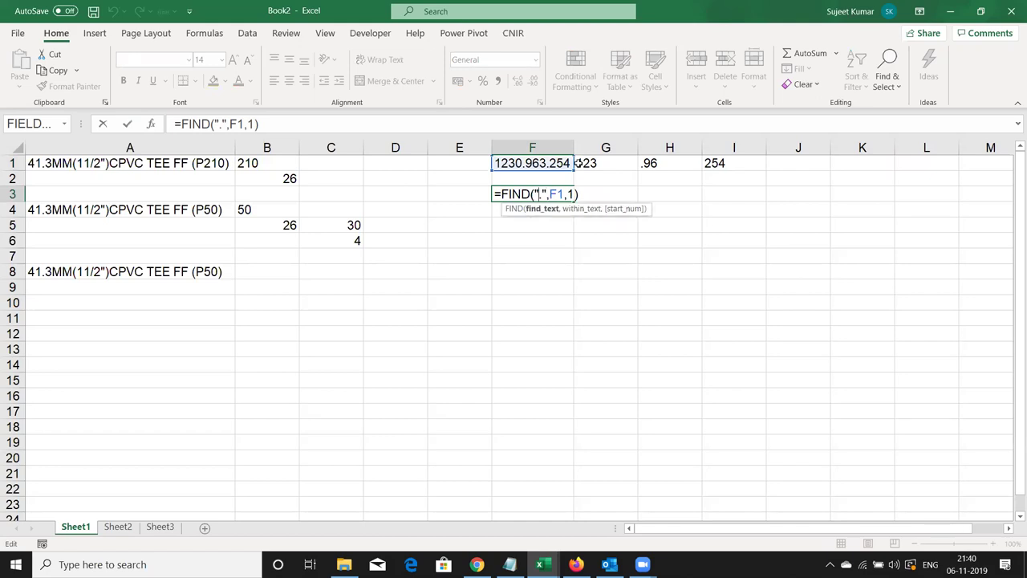
{"action": "key", "text": "Right"}
{"action": "key", "text": "Right"}
{"action": "key", "text": "Right"}
{"action": "key", "text": "Return"}
{"action": "key", "text": "Up"}
{"action": "key", "text": "Up"}
{"action": "key", "text": "Up"}
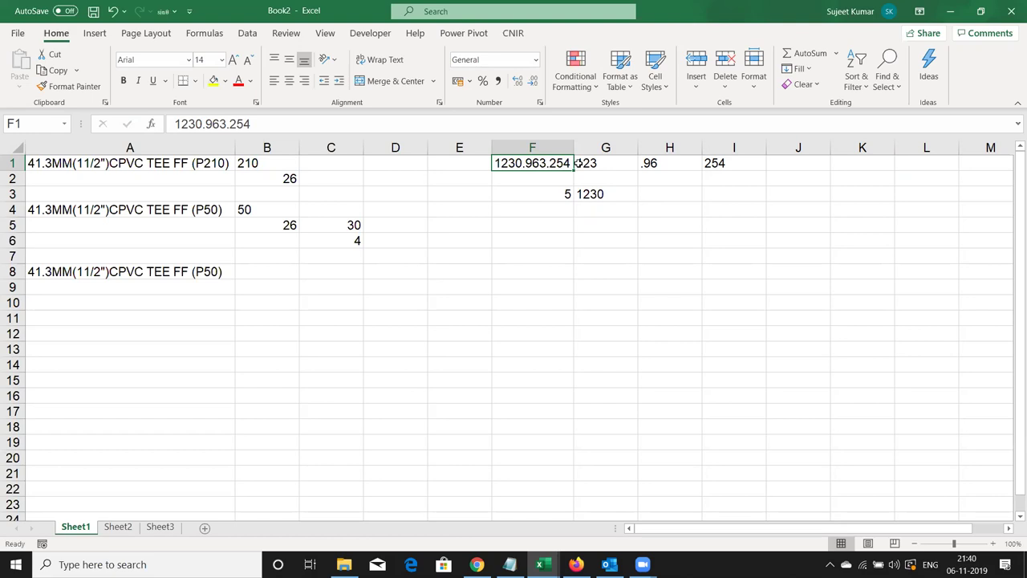
{"action": "key", "text": "Down"}
{"action": "key", "text": "Down"}
{"action": "key", "text": "Right"}
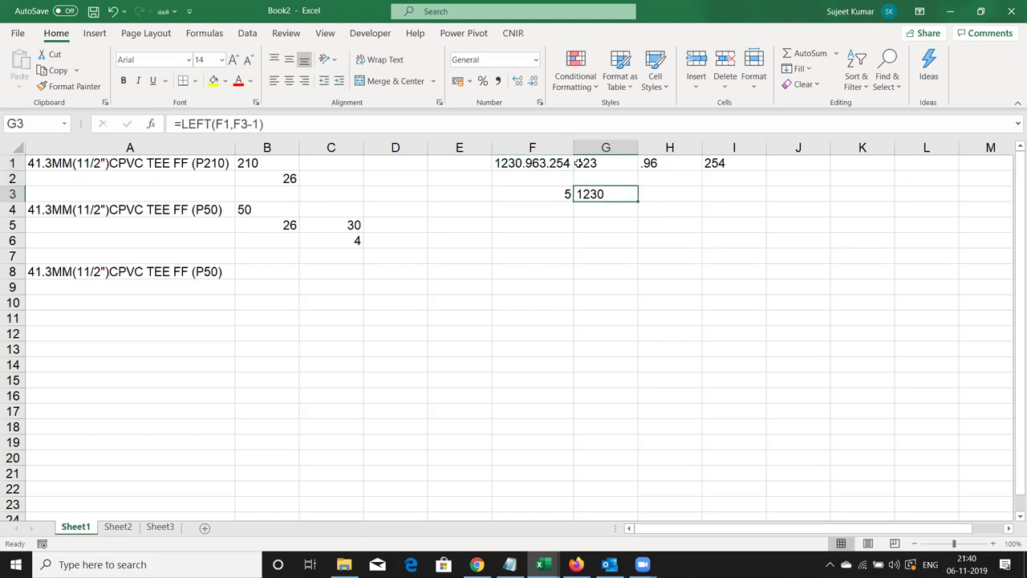
{"action": "key", "text": "F2"}
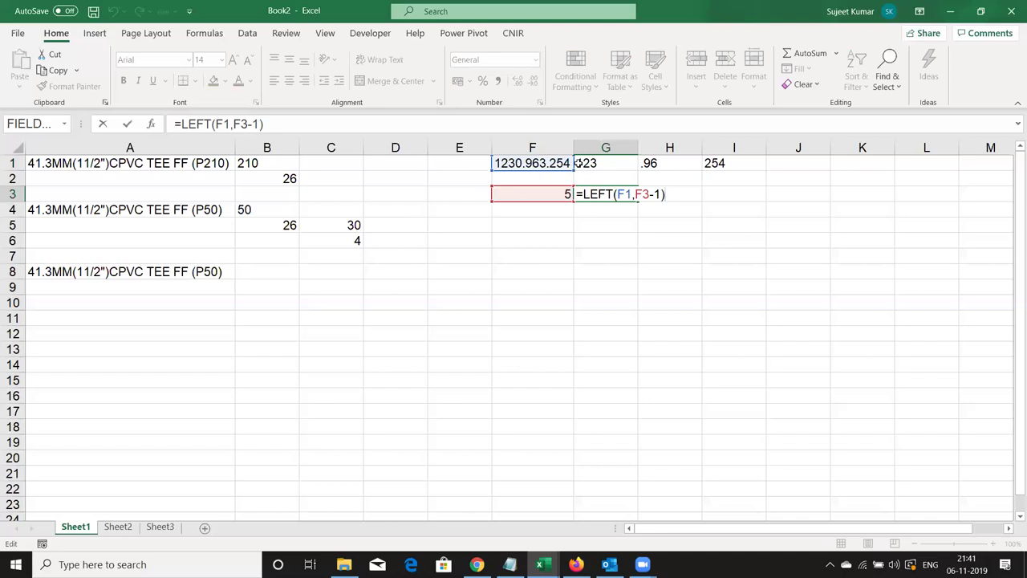
{"action": "key", "text": "Return"}
{"action": "key", "text": "Up"}
{"action": "key", "text": "Up"}
{"action": "key", "text": "Left"}
{"action": "key", "text": "Up"}
{"action": "key", "text": "Left"}
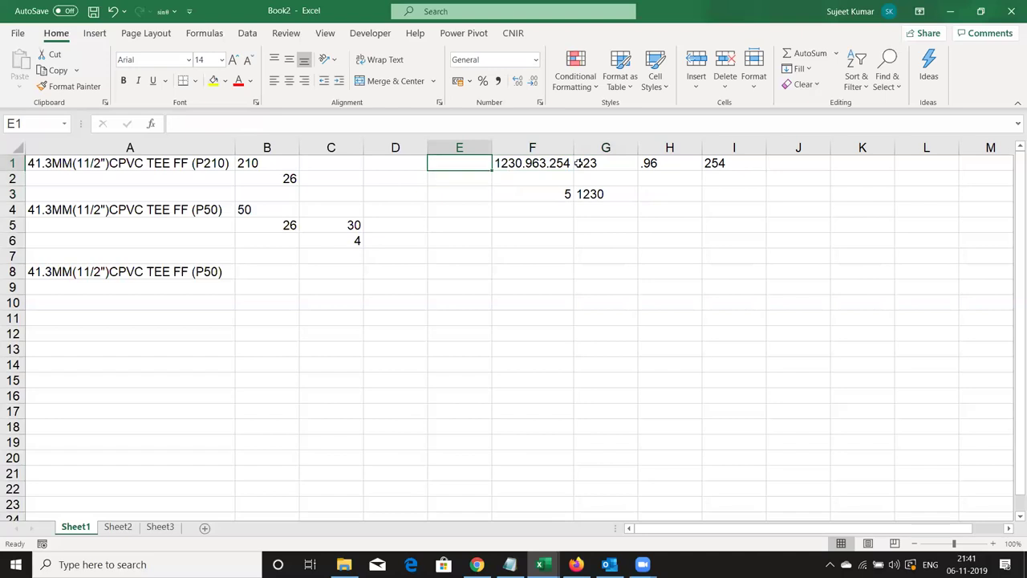
{"action": "key", "text": "Right"}
{"action": "key", "text": "F2"}
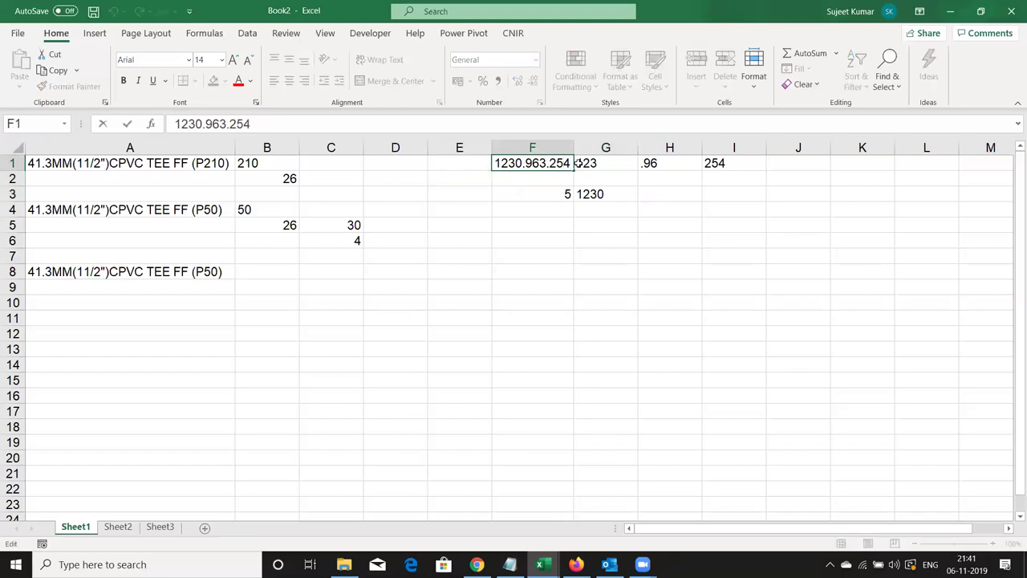
Insert 5045 to make F1 12305450.963.254, then check the updated FIND and LEFT results
{"action": "type", "text": "5045"}
{"action": "key", "text": "Return"}
{"action": "key", "text": "Up"}
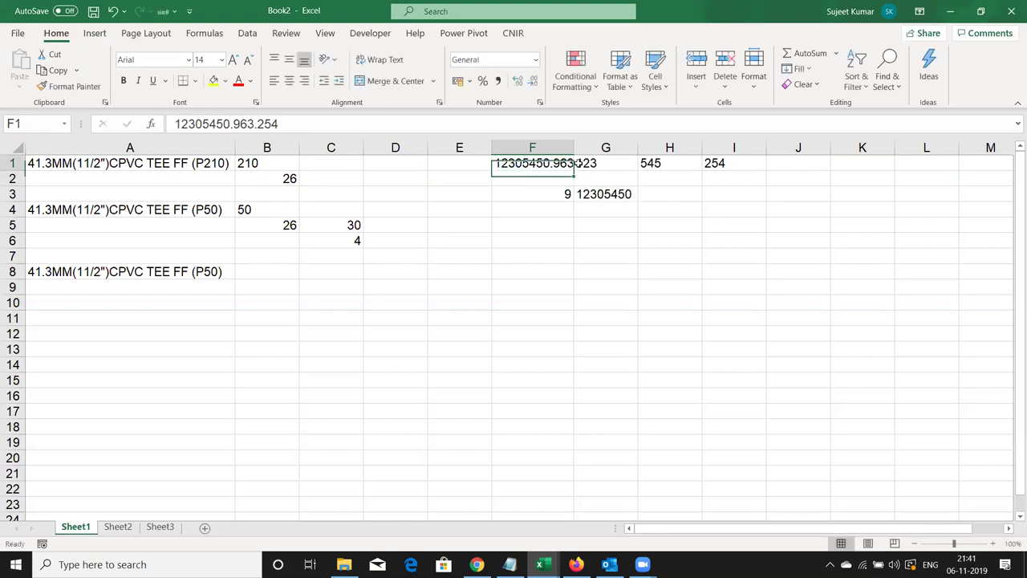
{"action": "key", "text": "Down"}
{"action": "key", "text": "Down"}
{"action": "key", "text": "Down"}
{"action": "key", "text": "Down"}
{"action": "key", "text": "Down"}
{"action": "key", "text": "Down"}
{"action": "key", "text": "Down"}
{"action": "key", "text": "Left"}
{"action": "key", "text": "Home"}
{"action": "key", "text": "Up"}
{"action": "key", "text": "Up"}
{"action": "key", "text": "Up"}
{"action": "key", "text": "Up"}
{"action": "key", "text": "Up"}
{"action": "key", "text": "Up"}
{"action": "key", "text": "Down"}
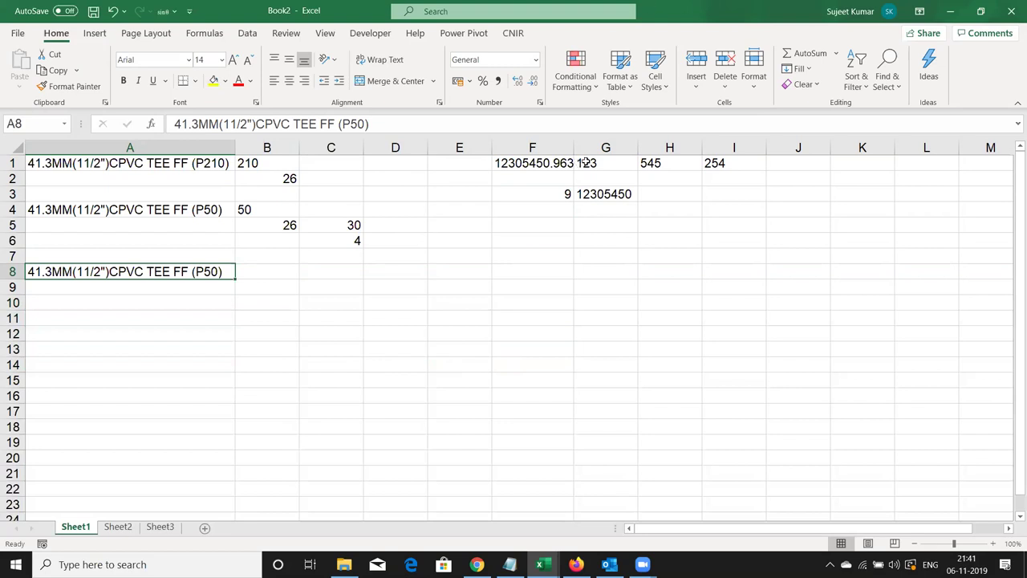
{"action": "left_click", "coordinate": [534, 164]}
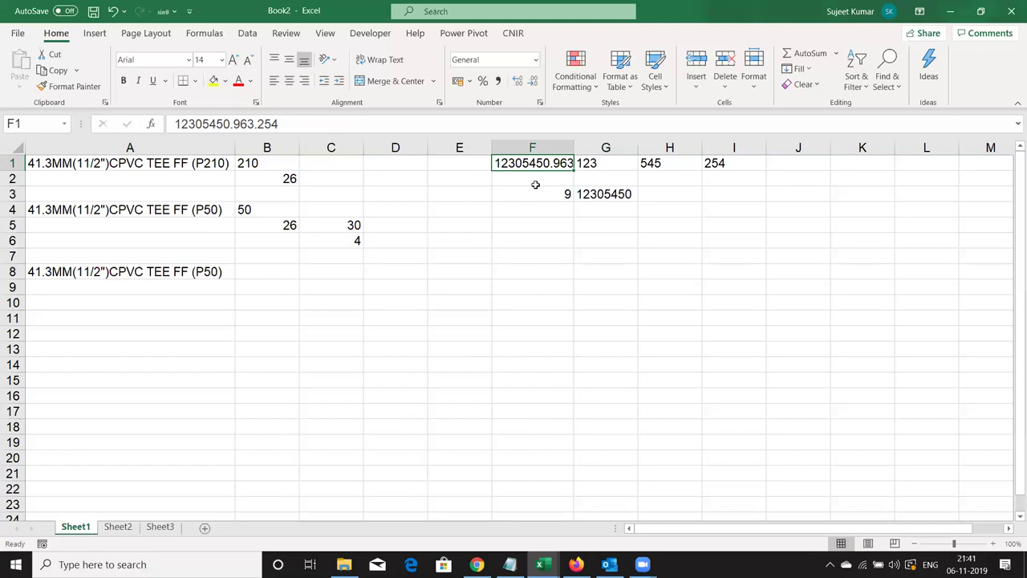
Enter =FIND("(P",A8,1) in B9, which returns 26
{"action": "left_click", "coordinate": [282, 288]}
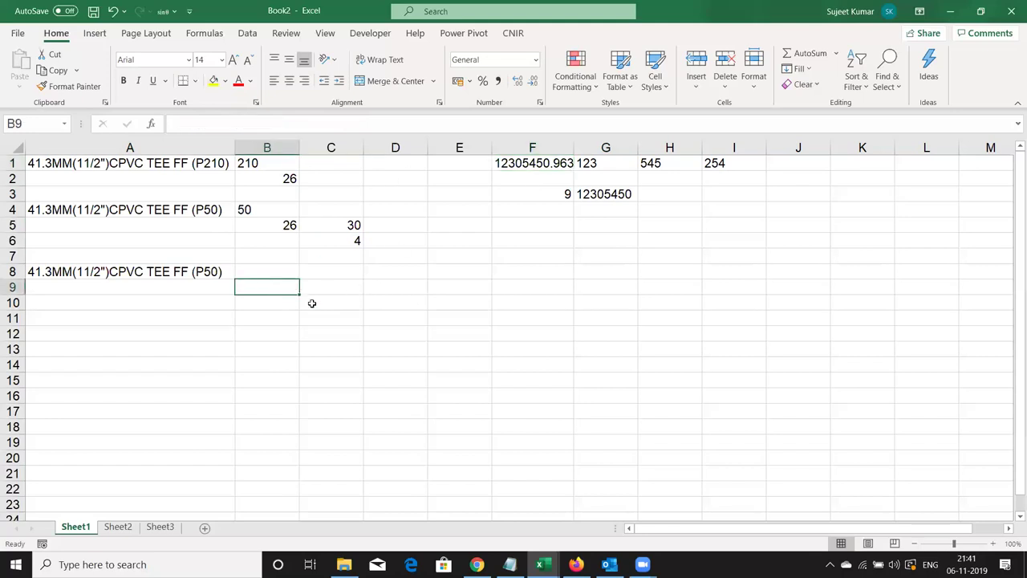
{"action": "type", "text": "=fin"}
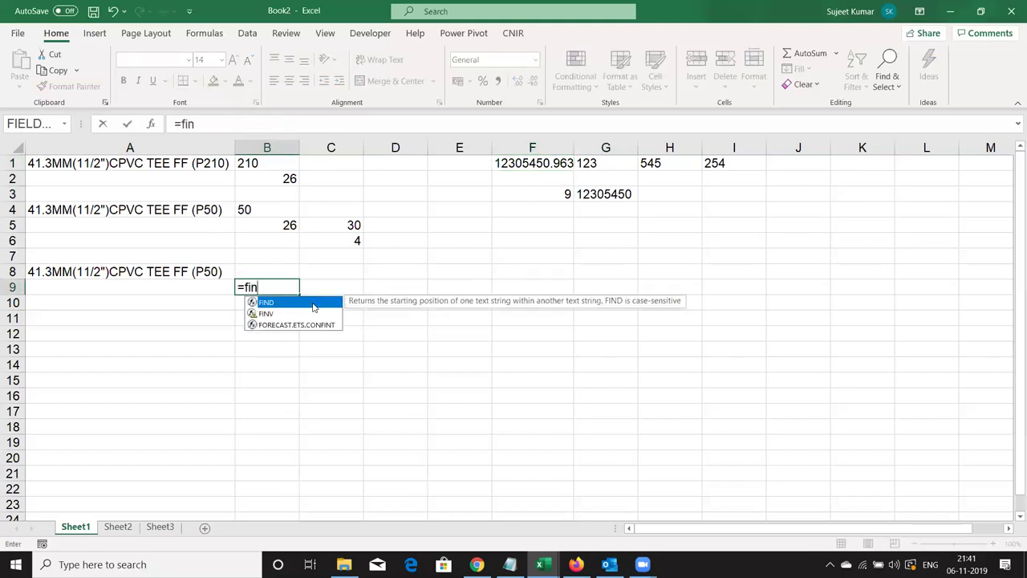
{"action": "double_click", "coordinate": [313, 304]}
{"action": "type", "text": "\""}
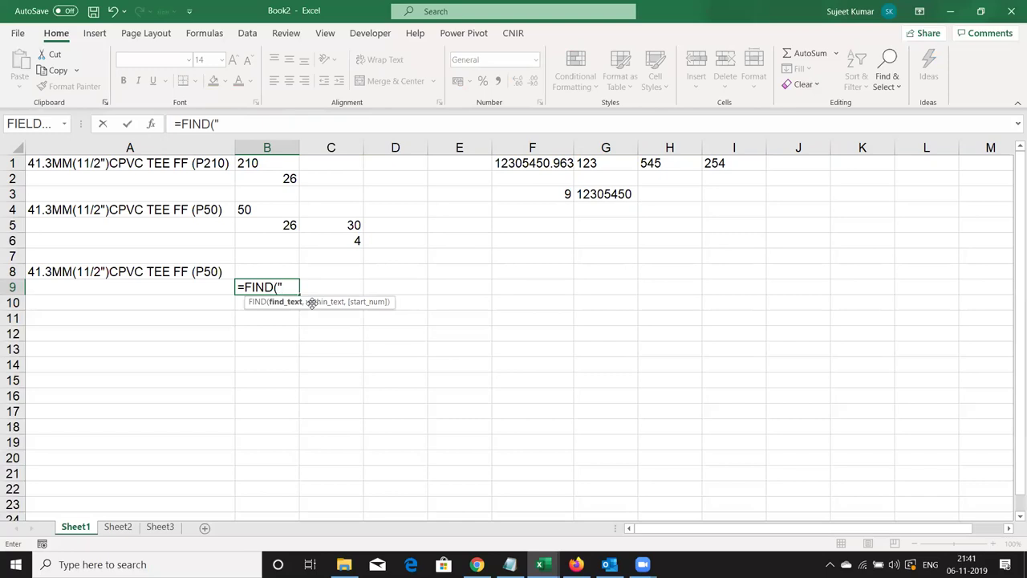
{"action": "type", "text": "("}
{"action": "type", "text": "P\","}
{"action": "left_click", "coordinate": [196, 273]}
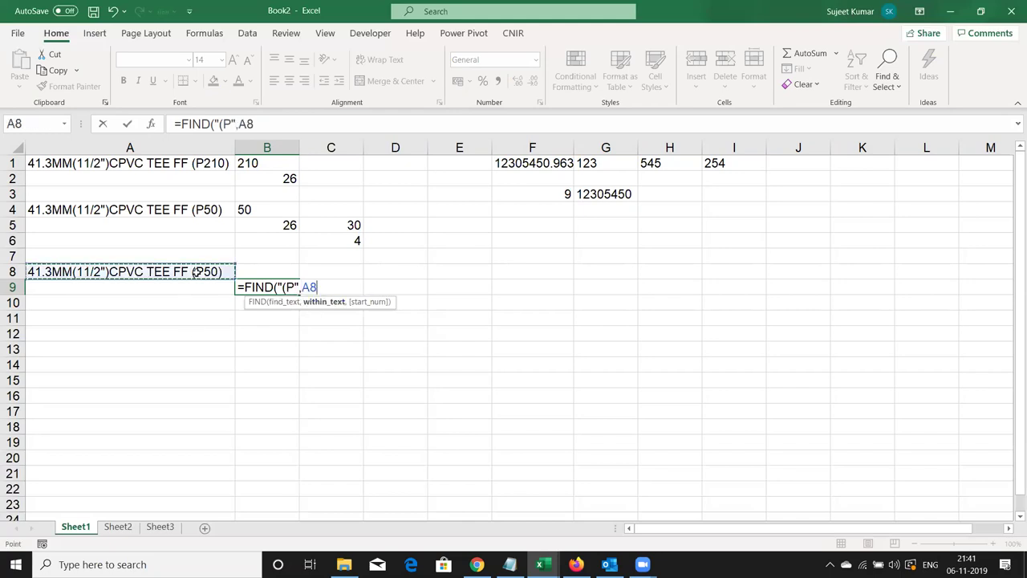
{"action": "type", "text": ","}
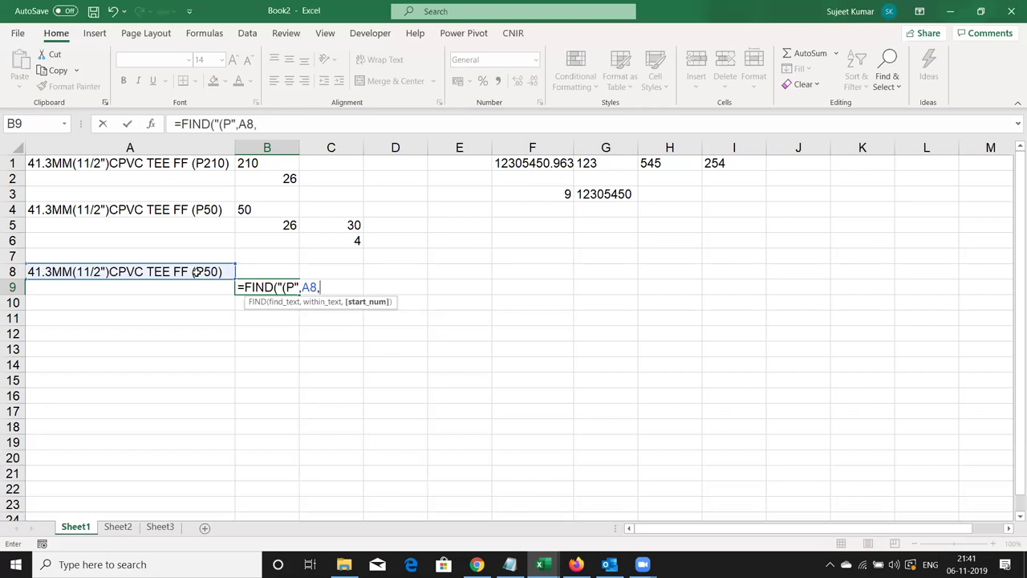
{"action": "type", "text": "1"}
{"action": "key", "text": "Return"}
{"action": "key", "text": "Up"}
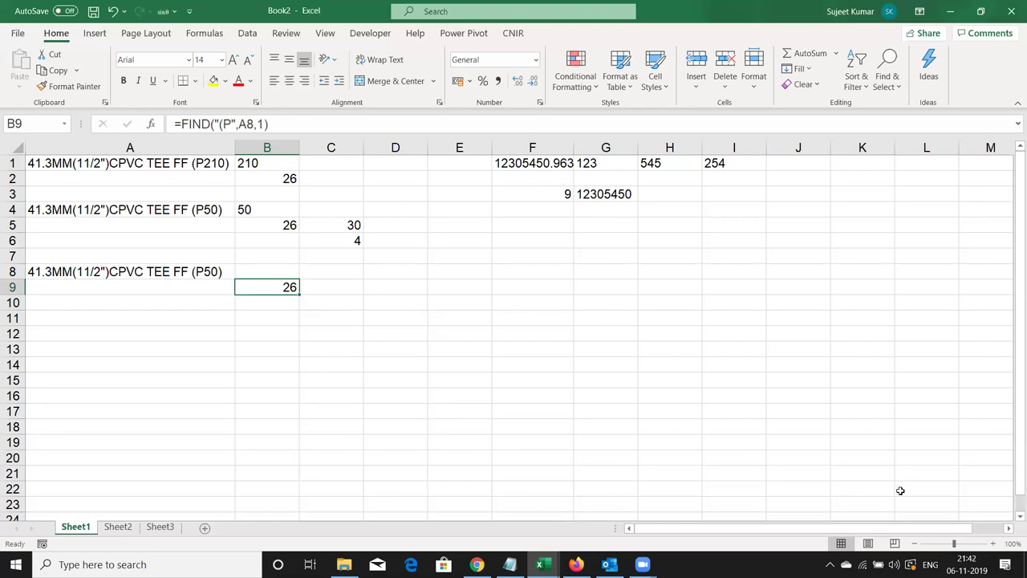
Add +2 to B9's FIND formula so it returns 28, then review its arguments
{"action": "left_click", "coordinate": [306, 128]}
{"action": "type", "text": "+2"}
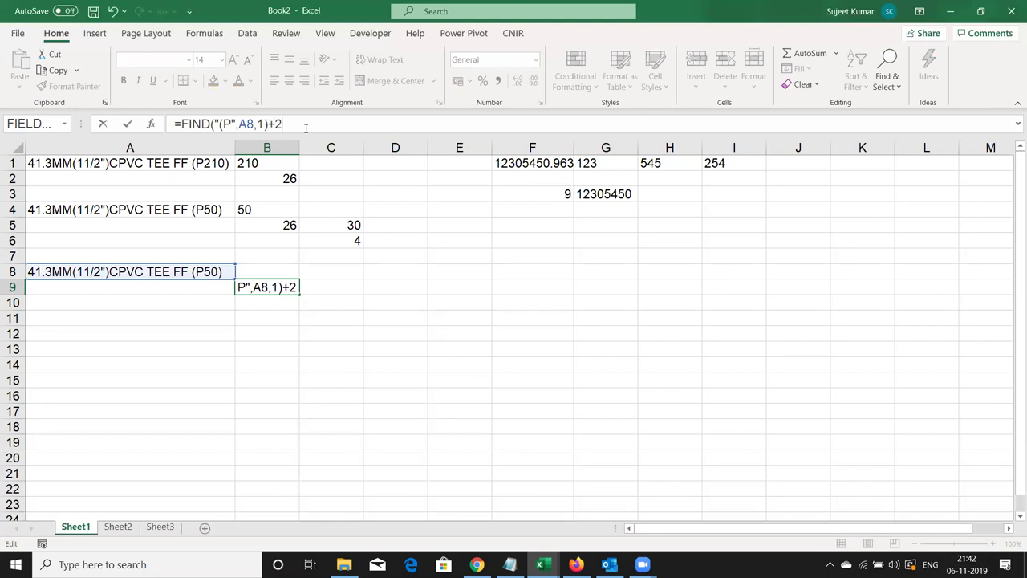
{"action": "key", "text": "Return"}
{"action": "key", "text": "Up"}
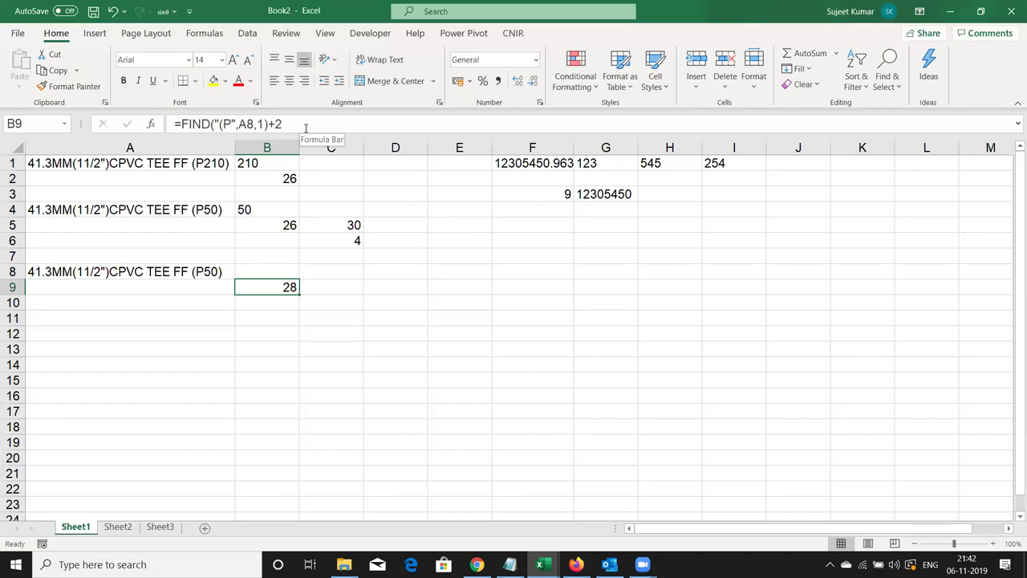
{"action": "key", "text": "F2"}
{"action": "key", "text": "Left"}
{"action": "key", "text": "Left"}
{"action": "key", "text": "Left"}
{"action": "key", "text": "shift+Left"}
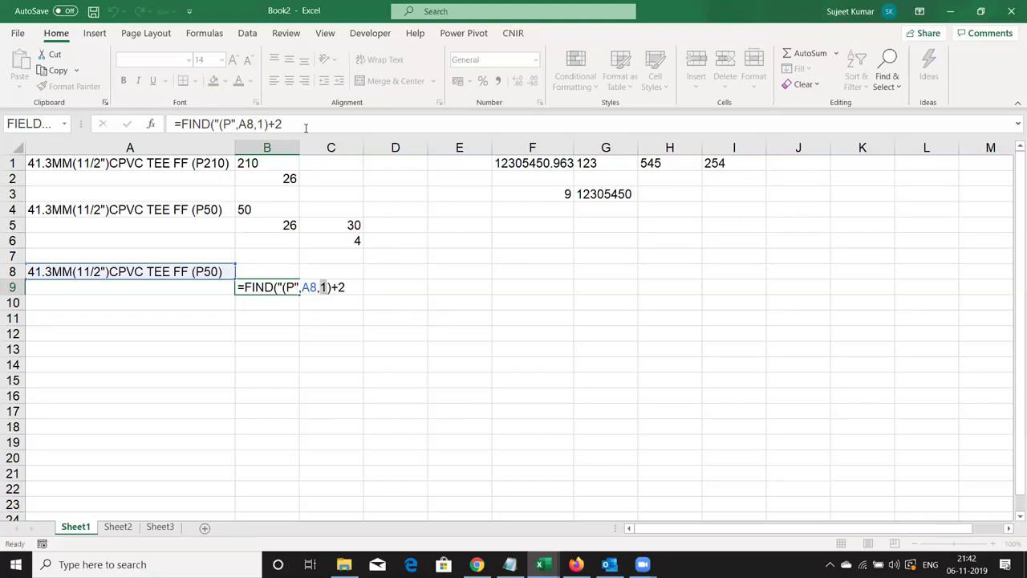
{"action": "key", "text": "Return"}
{"action": "key", "text": "Up"}
{"action": "key", "text": "Up"}
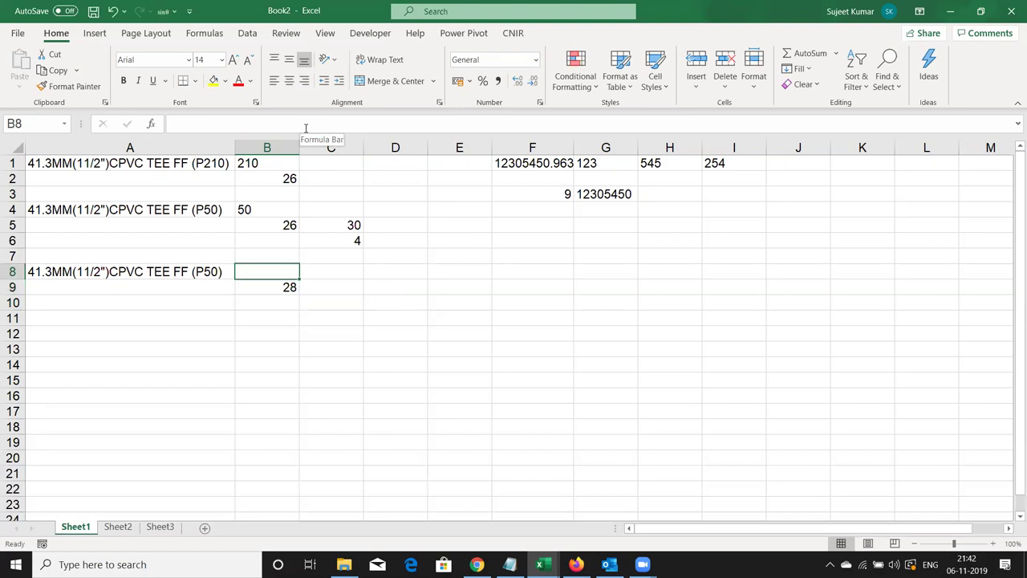
Clear an aborted =FIND entry from B8
{"action": "type", "text": "="}
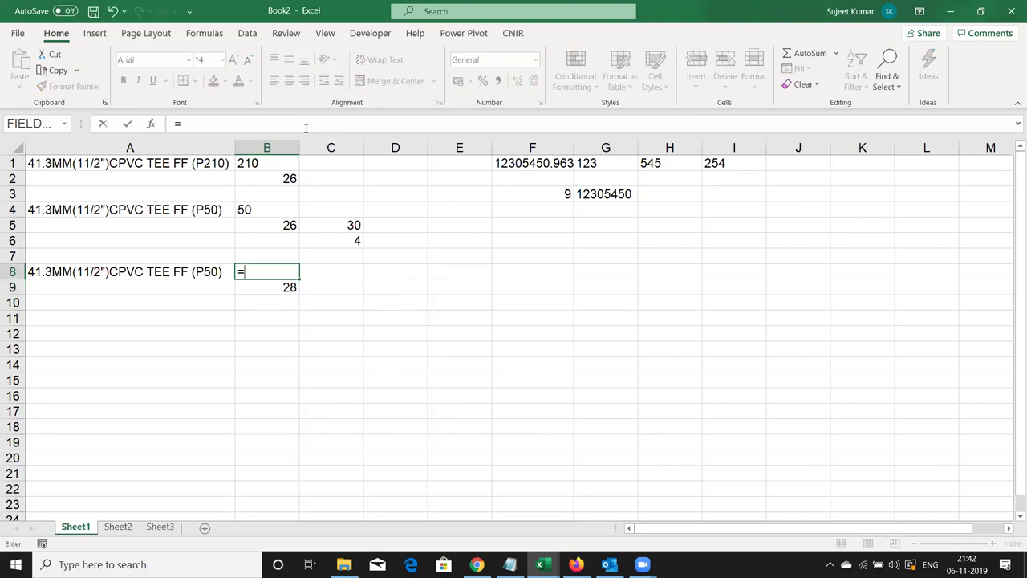
{"action": "type", "text": "find"}
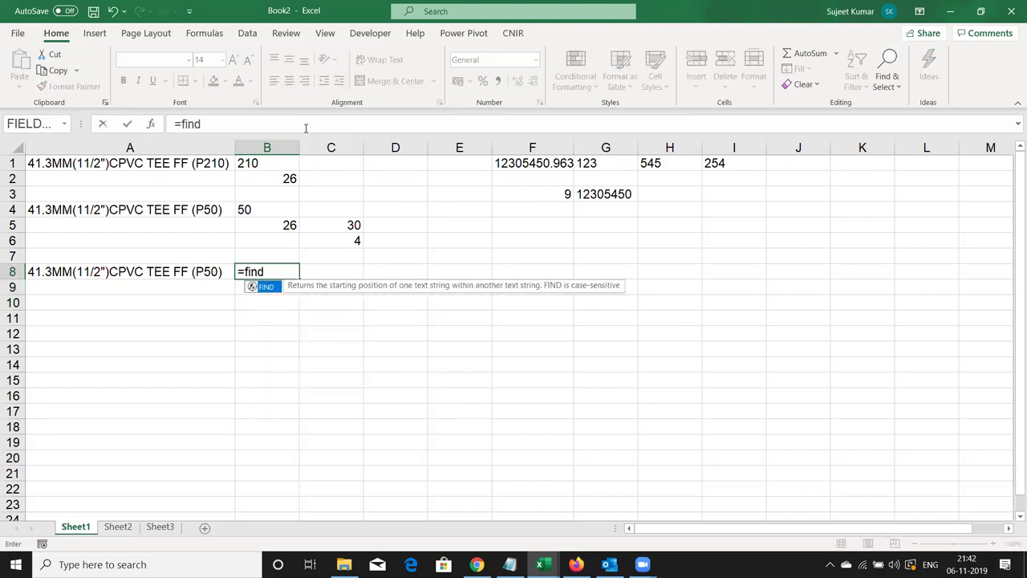
{"action": "key", "text": "Escape"}
{"action": "key", "text": "Escape"}
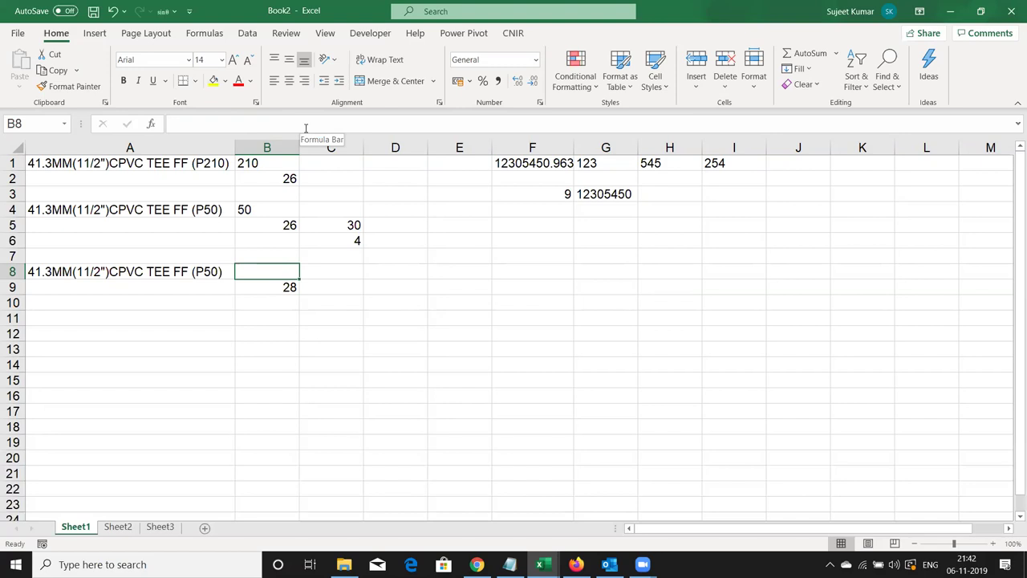
{"action": "type", "text": "f"}
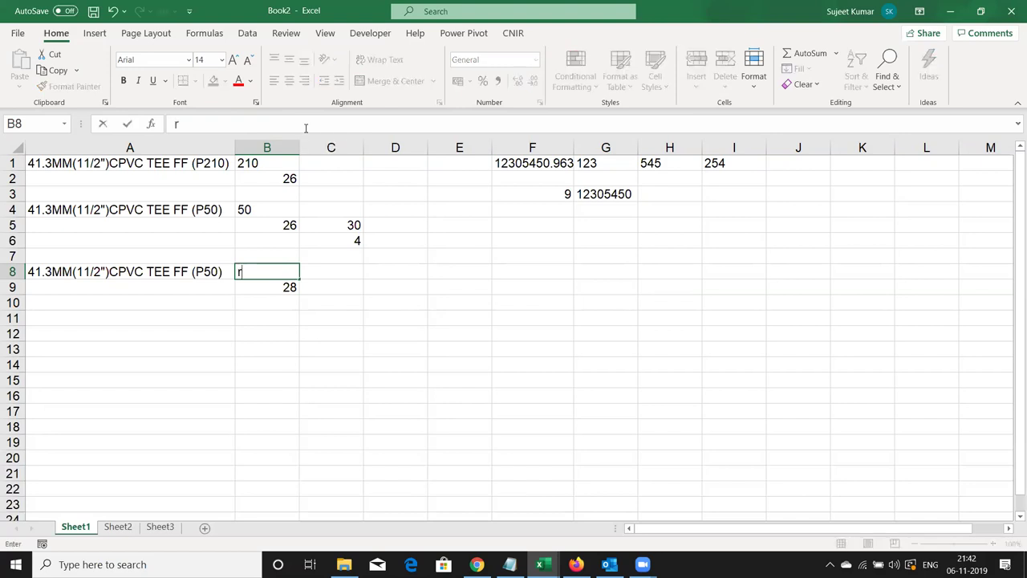
{"action": "key", "text": "BackSpace"}
Enter =RIGHT(A8,LEN(A8)-B9) in B8, returning 0)
{"action": "type", "text": "="}
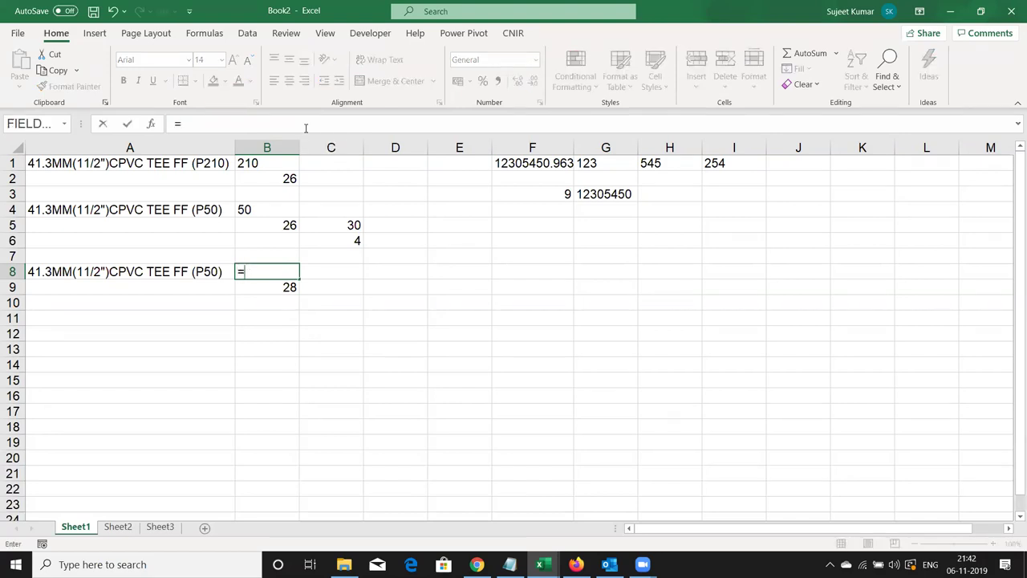
{"action": "type", "text": "ri"}
{"action": "key", "text": "Tab"}
{"action": "key", "text": "Left"}
{"action": "type", "text": ","}
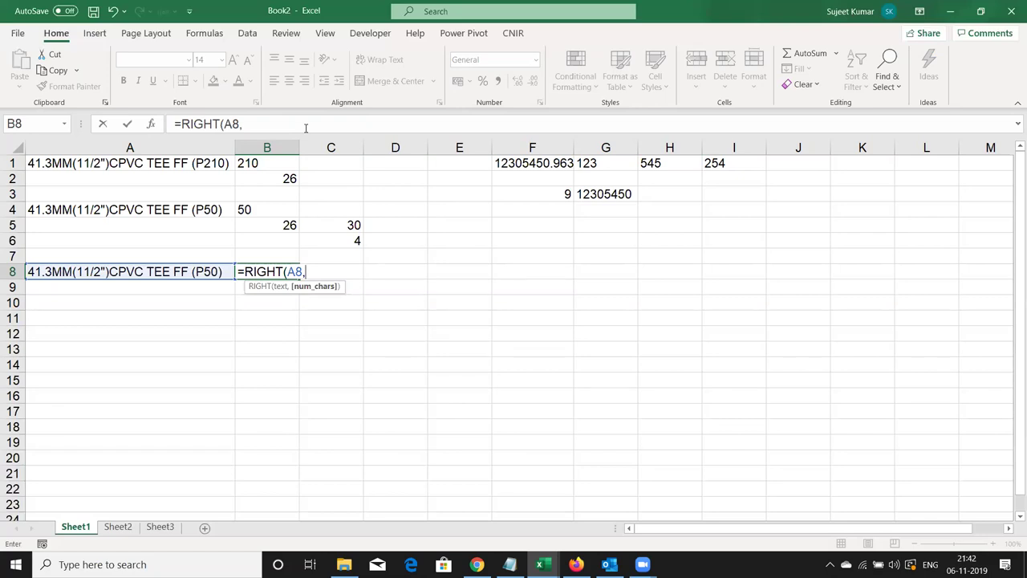
{"action": "type", "text": "len"}
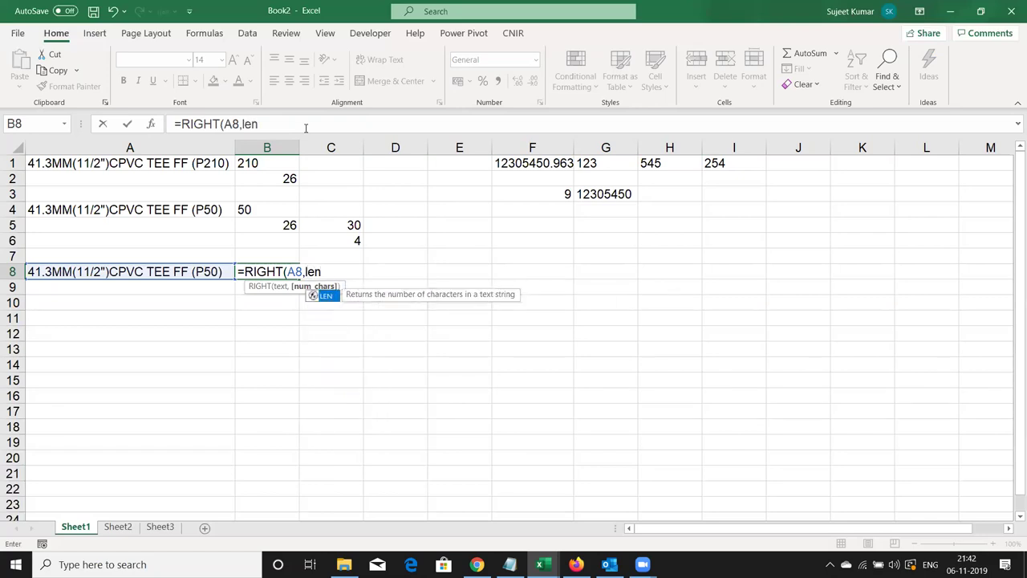
{"action": "key", "text": "Tab"}
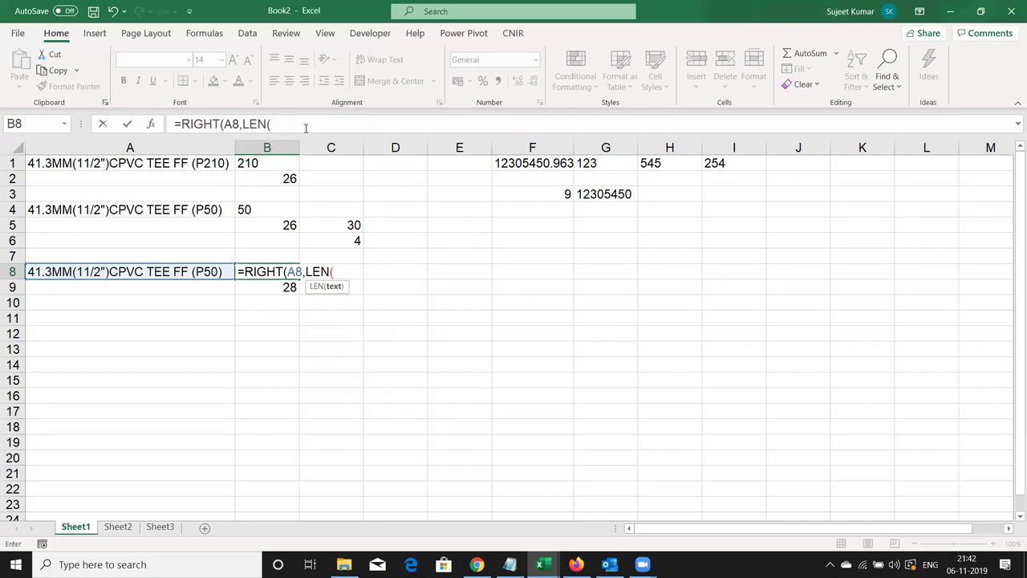
{"action": "key", "text": "Left"}
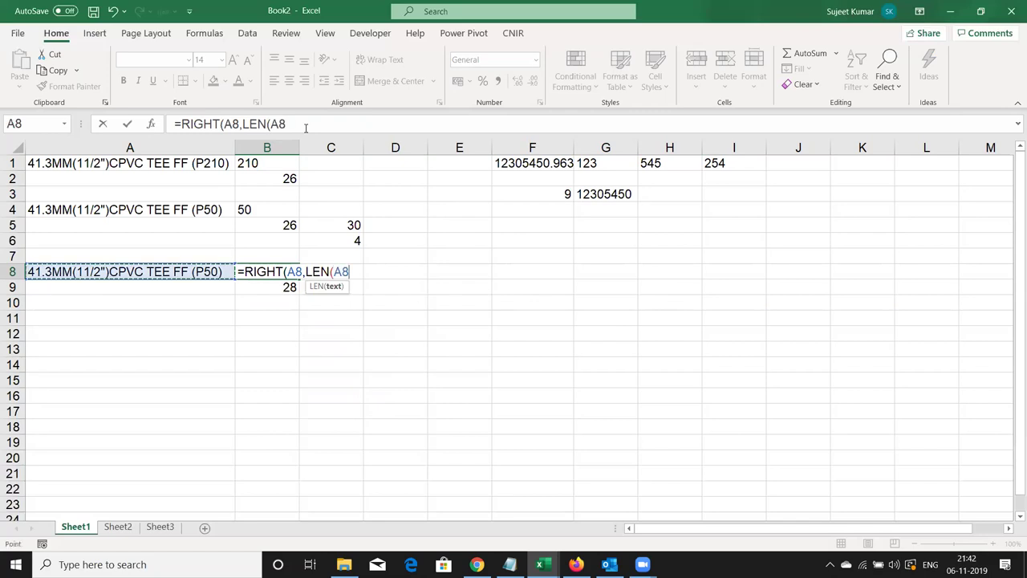
{"action": "type", "text": ")"}
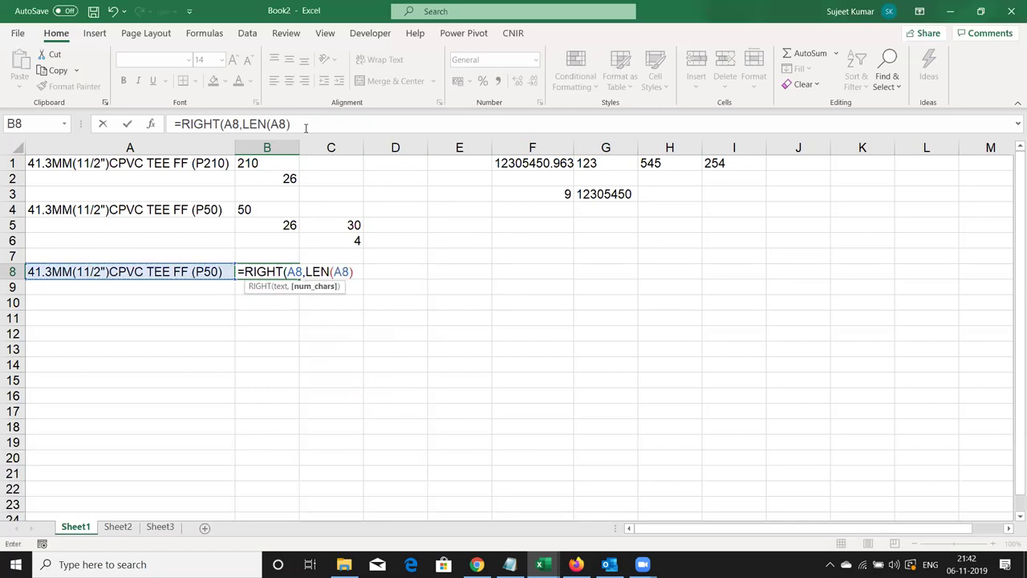
{"action": "type", "text": "-"}
{"action": "key", "text": "Down"}
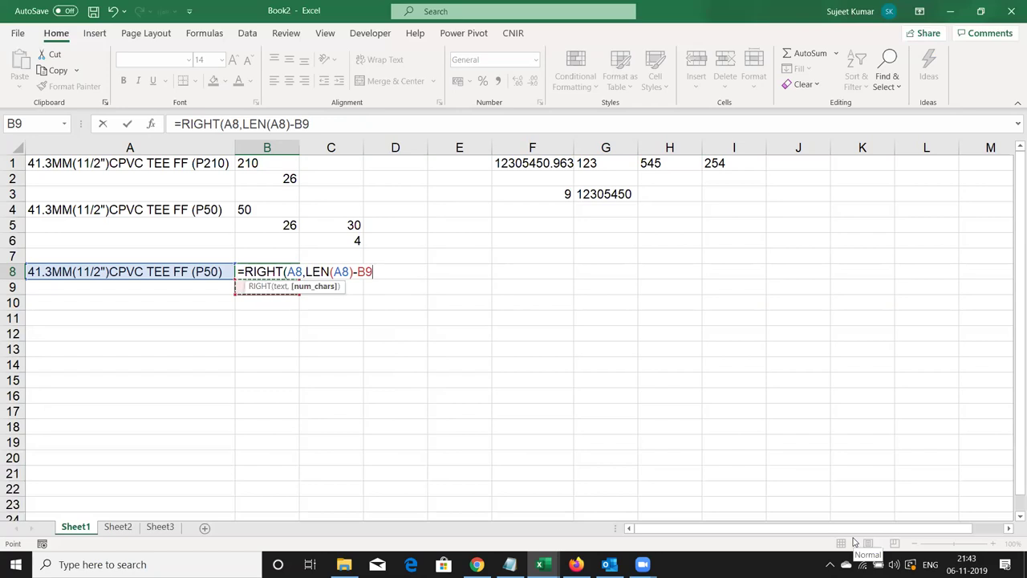
{"action": "type", "text": ")"}
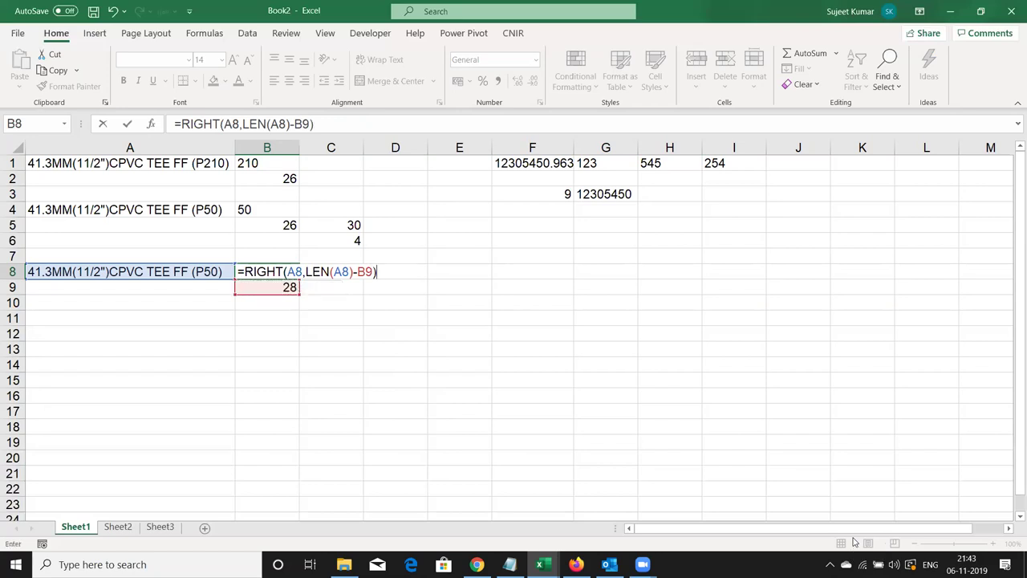
{"action": "key", "text": "Return"}
{"action": "key", "text": "Up"}
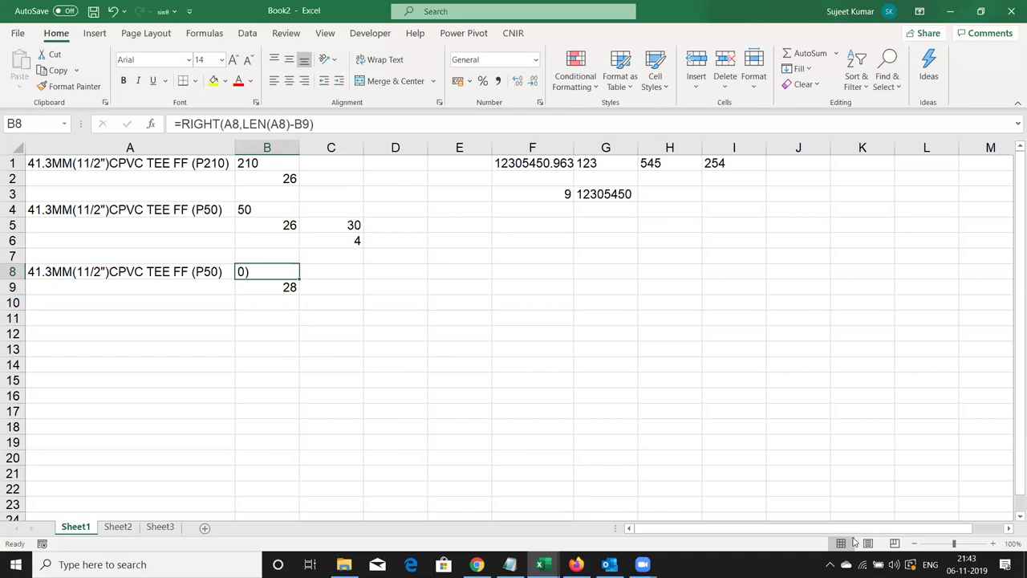
{"action": "key", "text": "Down"}
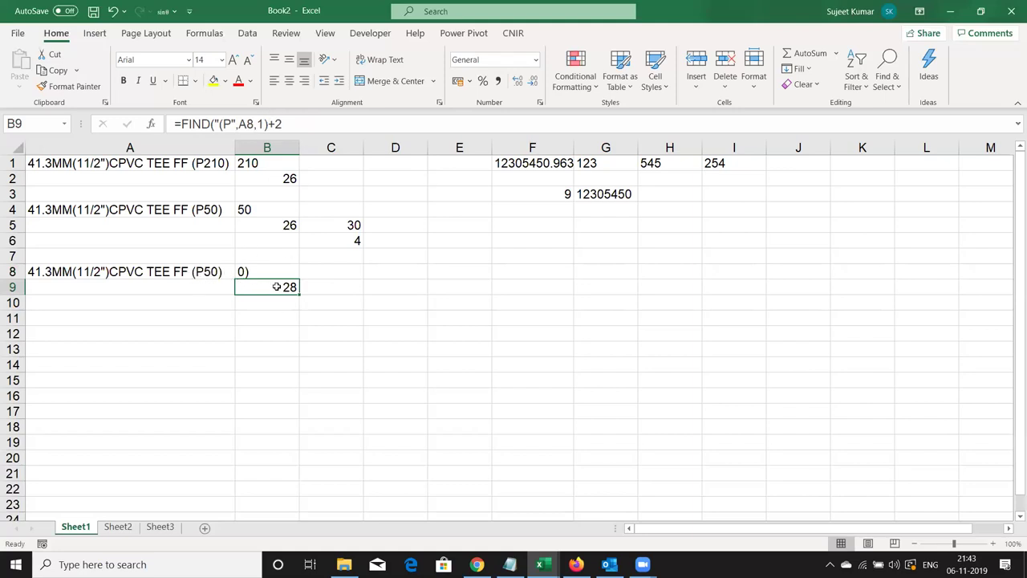
Change B9's FIND offset to +3, then to +1, so it returns 27
{"action": "double_click", "coordinate": [272, 286]}
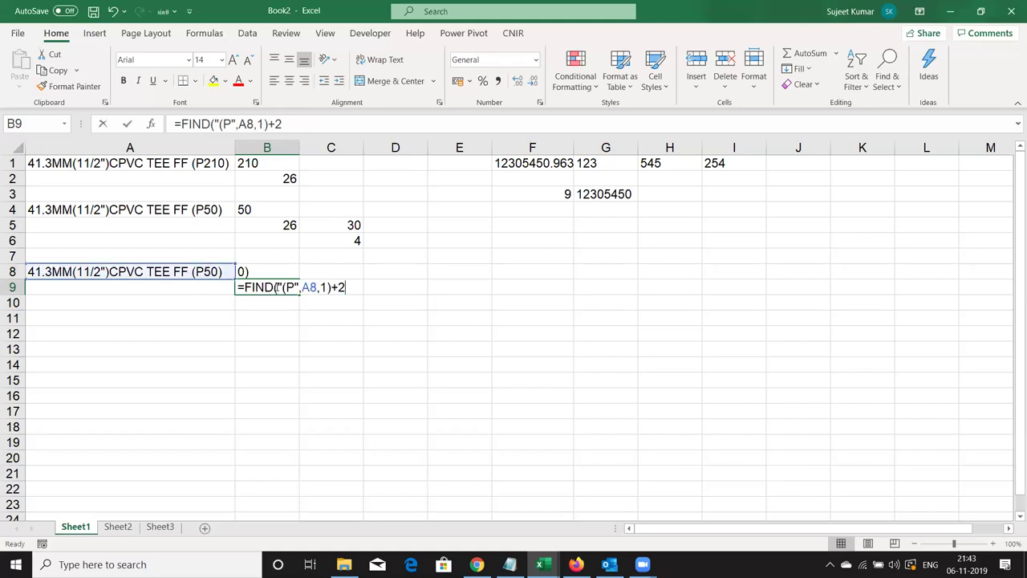
{"action": "left_click", "coordinate": [349, 286]}
{"action": "key", "text": "BackSpace"}
{"action": "type", "text": "3"}
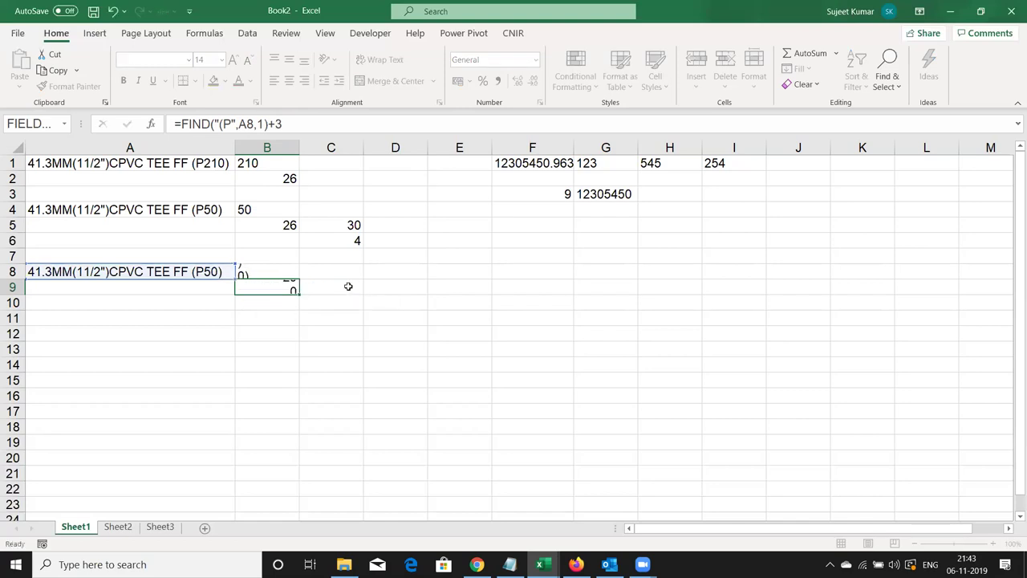
{"action": "key", "text": "Return"}
{"action": "key", "text": "Up"}
{"action": "left_click", "coordinate": [280, 123]}
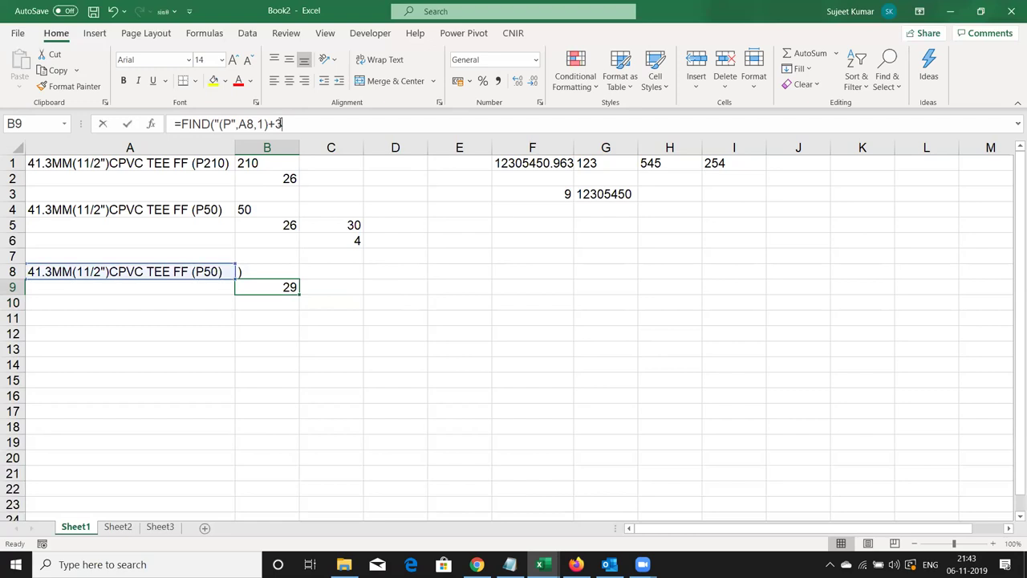
{"action": "key", "text": "BackSpace"}
{"action": "type", "text": "1"}
{"action": "key", "text": "Return"}
{"action": "key", "text": "Up"}
{"action": "key", "text": "Up"}
Test A8's code as (P500), then revert it to (P50)
{"action": "key", "text": "Left"}
{"action": "key", "text": "F2"}
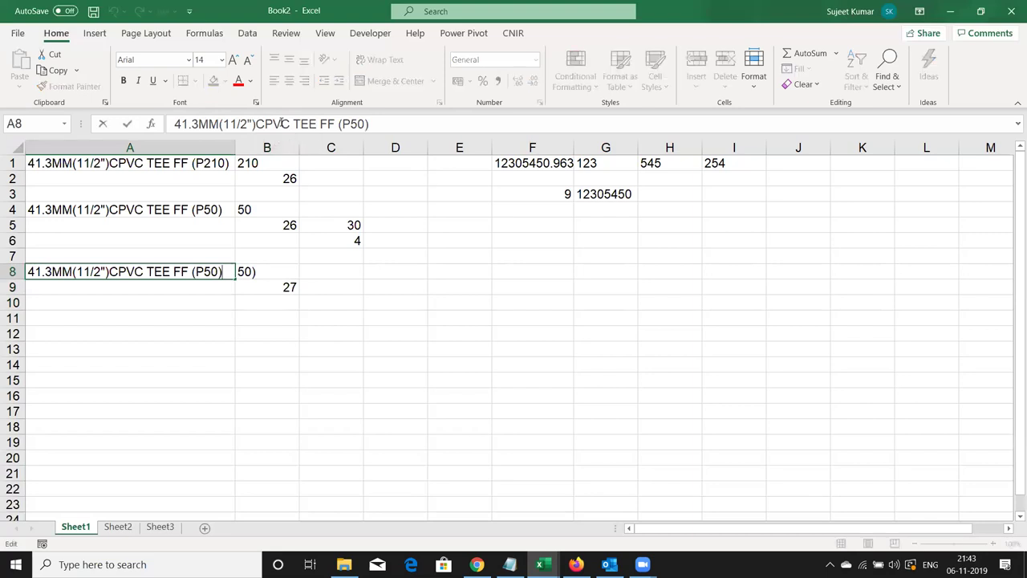
{"action": "type", "text": "0"}
{"action": "key", "text": "Return"}
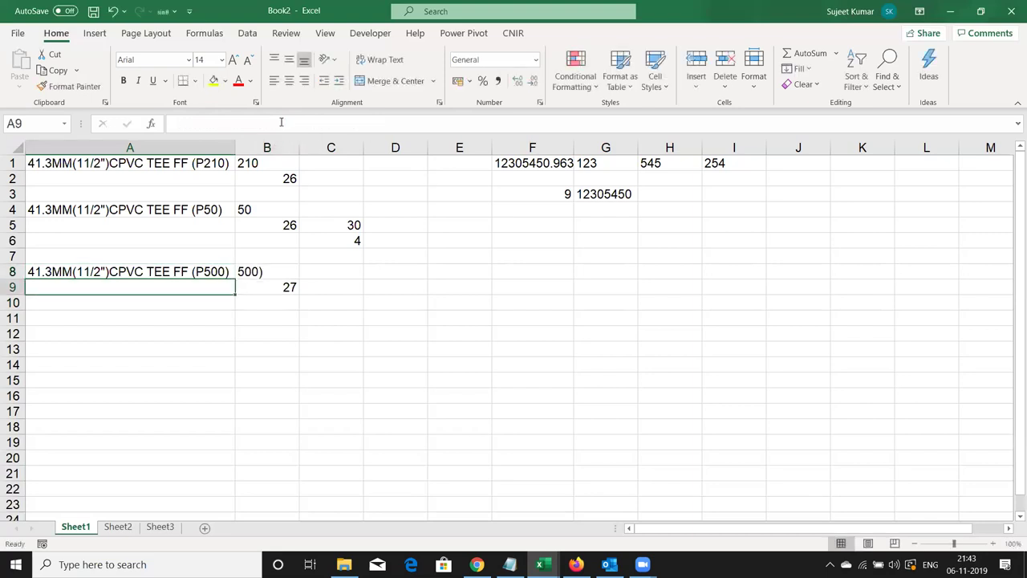
{"action": "key", "text": "Up"}
{"action": "key", "text": "F2"}
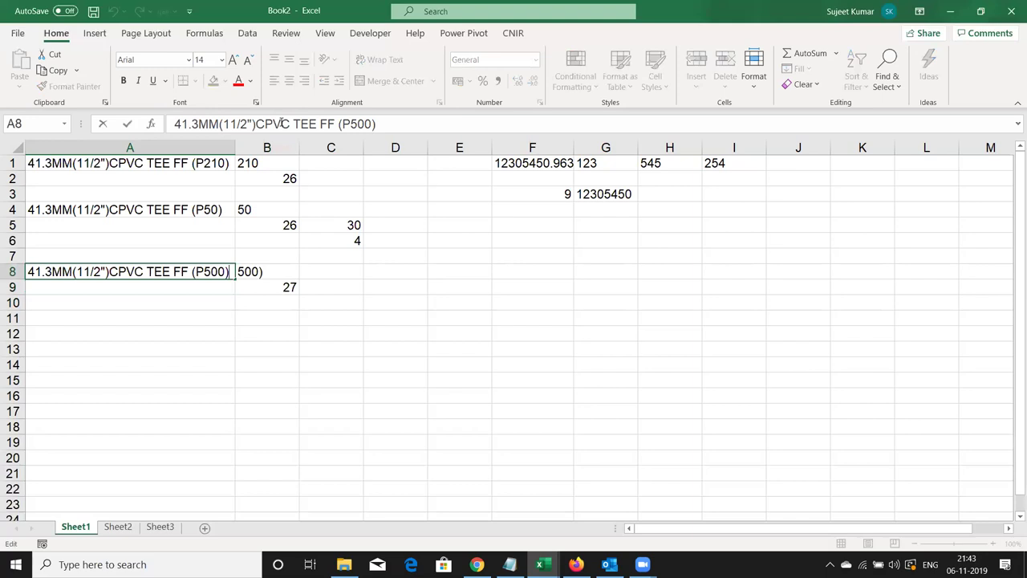
{"action": "key", "text": "Left"}
{"action": "key", "text": "Left"}
{"action": "key", "text": "BackSpace"}
{"action": "key", "text": "Return"}
{"action": "key", "text": "Up"}
Check B8's 50) result and begin a =LEFT formula in C8
{"action": "key", "text": "Right"}
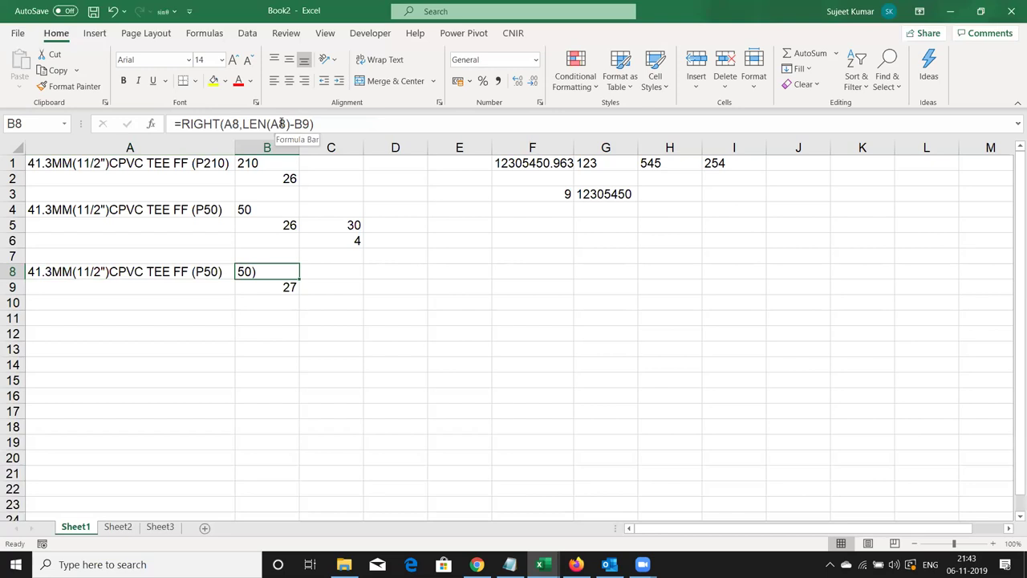
{"action": "key", "text": "Right"}
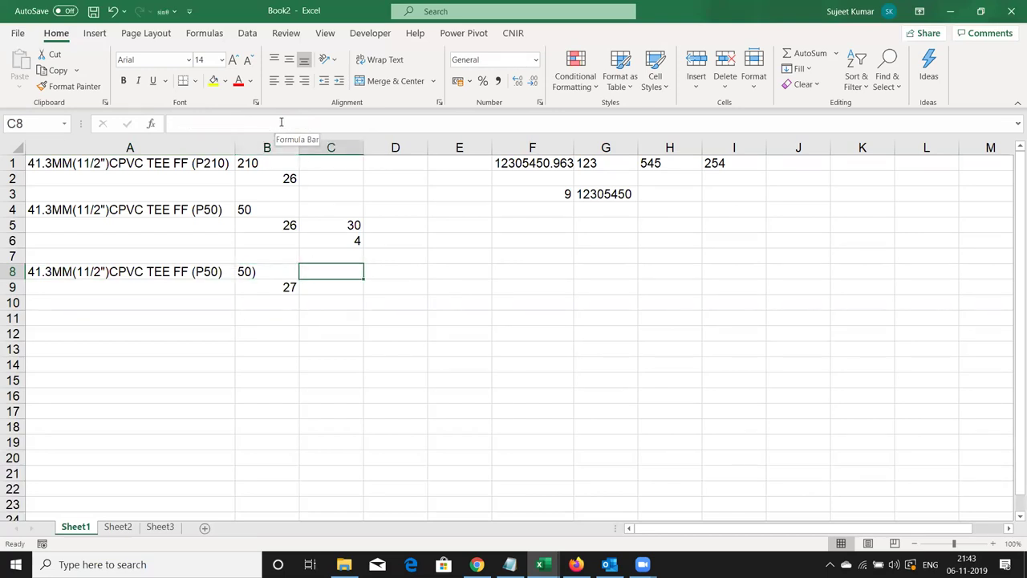
{"action": "type", "text": "="}
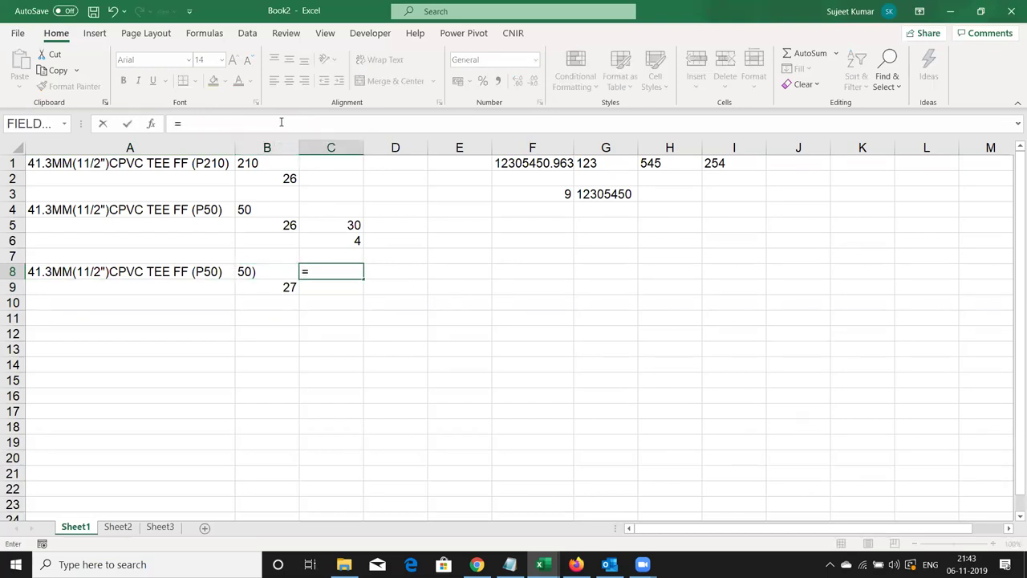
{"action": "type", "text": "le"}
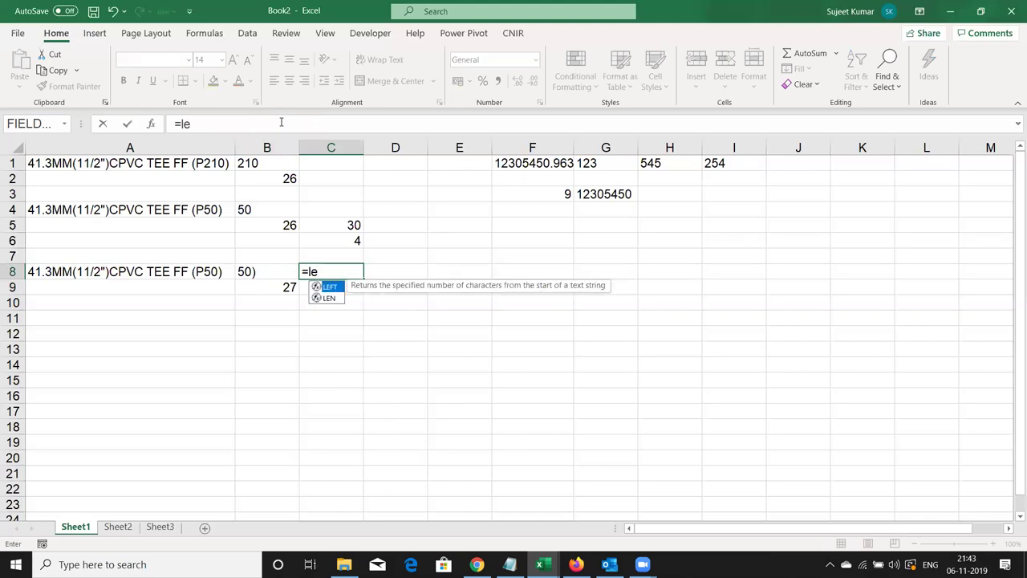
Start a LEFT(B8,LEN formula in C8, then abandon the incomplete entry
{"action": "key", "text": "Tab"}
{"action": "key", "text": "Left"}
{"action": "type", "text": ","}
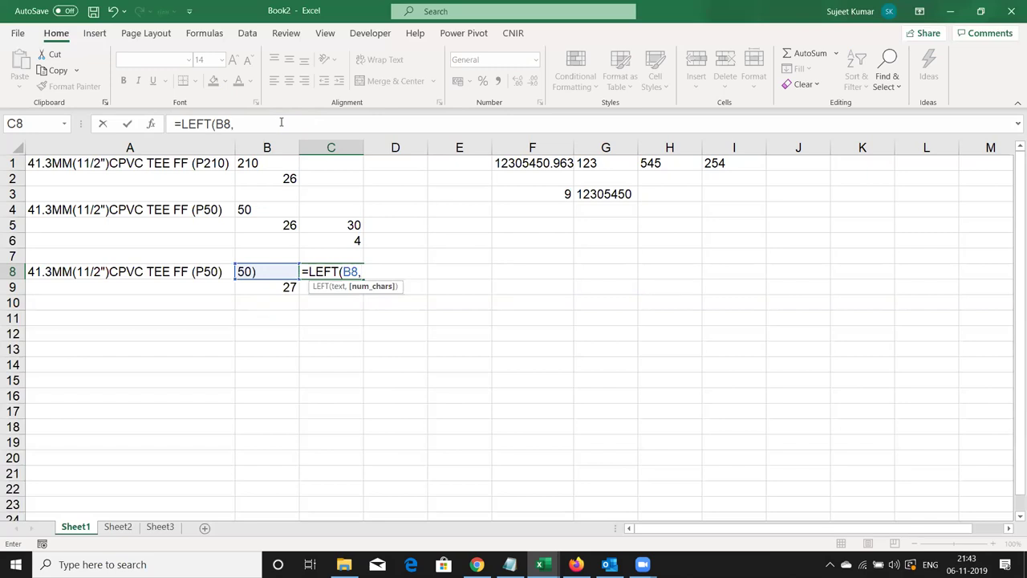
{"action": "type", "text": "le"}
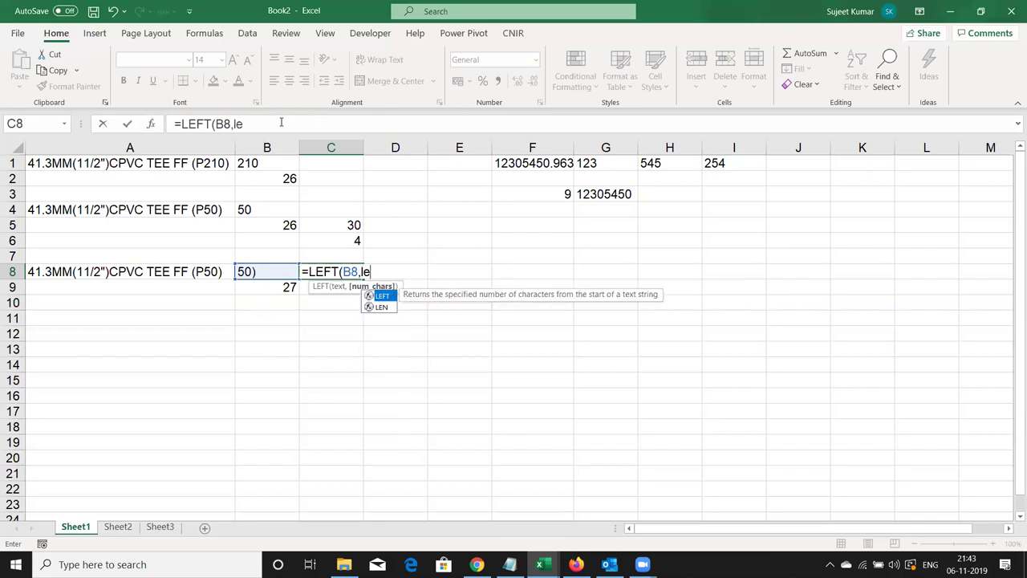
{"action": "type", "text": "n"}
{"action": "key", "text": "Left"}
{"action": "key", "text": "Right"}
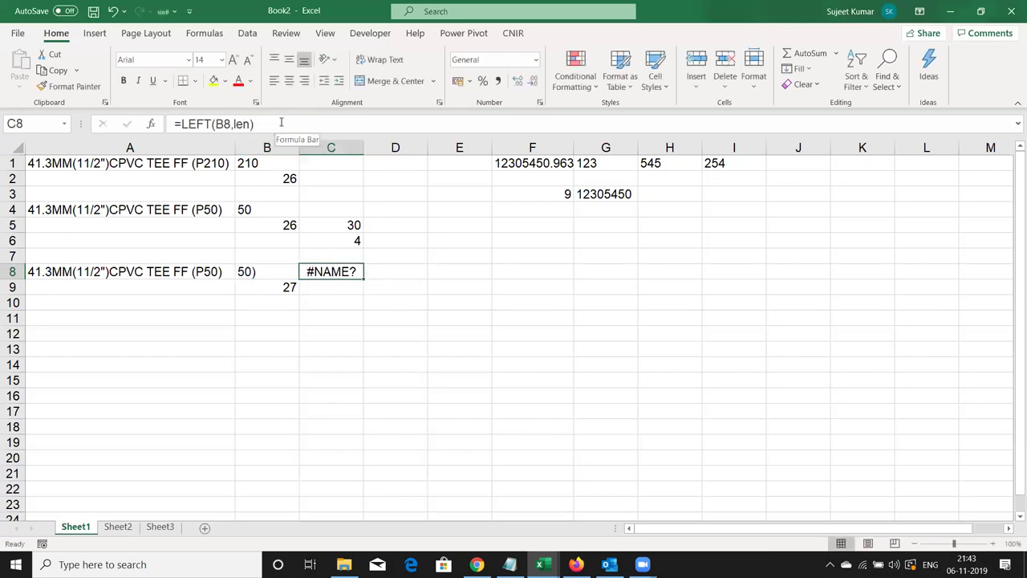
Enter =LEFT(B8,LEN(B8)-1) in C8 so it returns 50
{"action": "type", "text": "=le"}
{"action": "key", "text": "BackSpace"}
{"action": "type", "text": "ef"}
{"action": "key", "text": "Tab"}
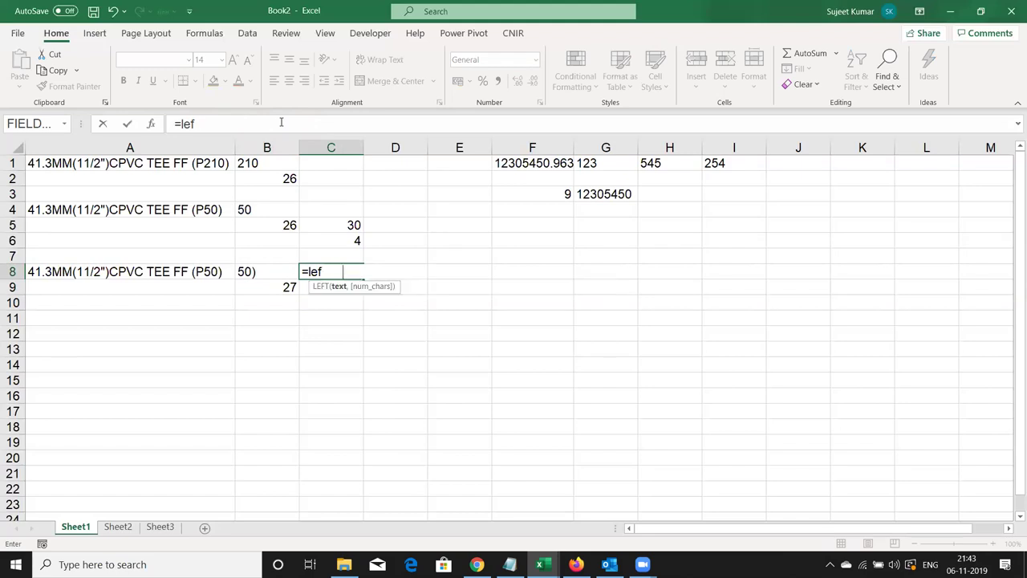
{"action": "key", "text": "Left"}
{"action": "type", "text": ","}
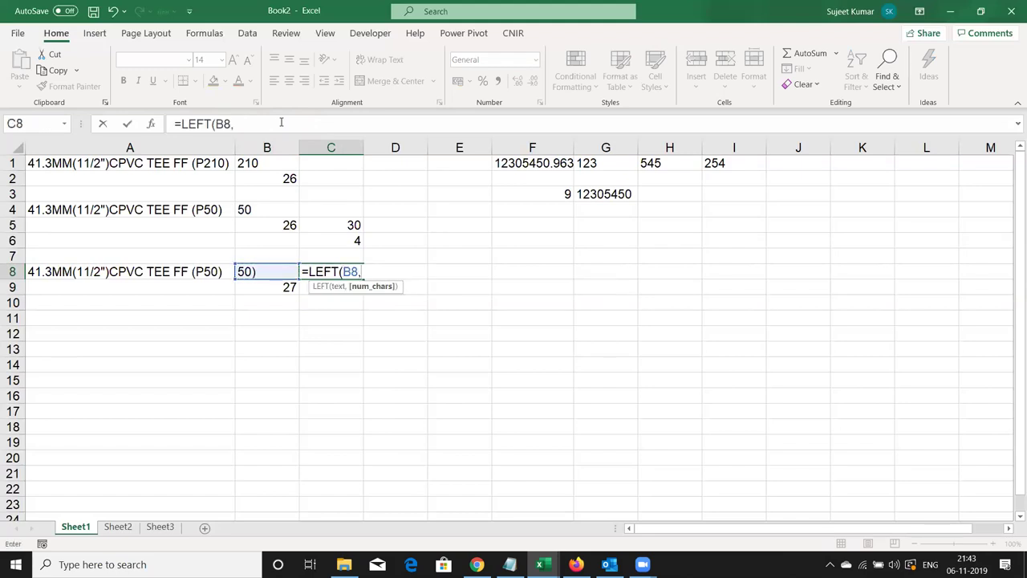
{"action": "type", "text": "len"}
{"action": "key", "text": "Tab"}
{"action": "key", "text": "Left"}
{"action": "type", "text": ")-"}
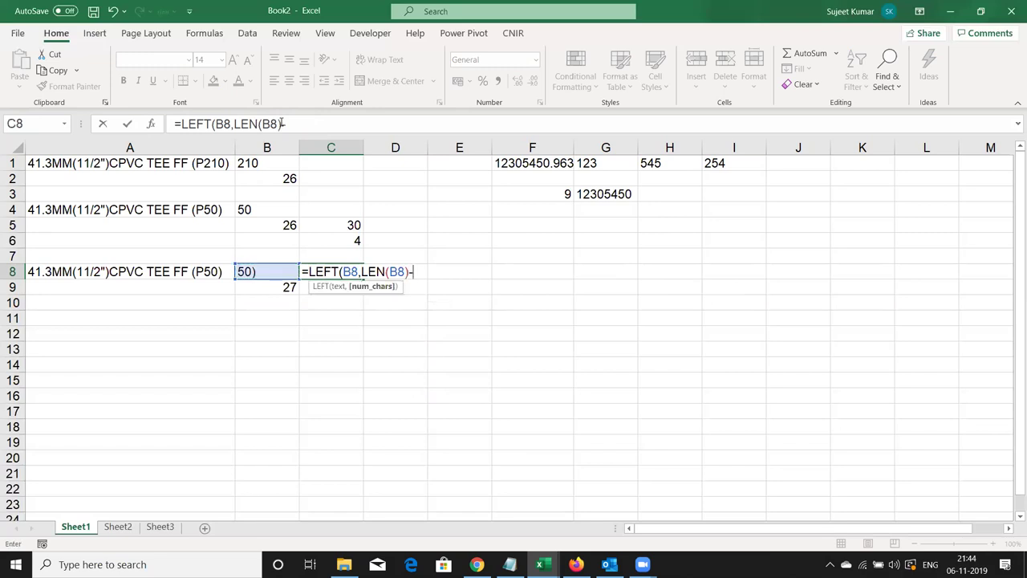
{"action": "type", "text": "1)"}
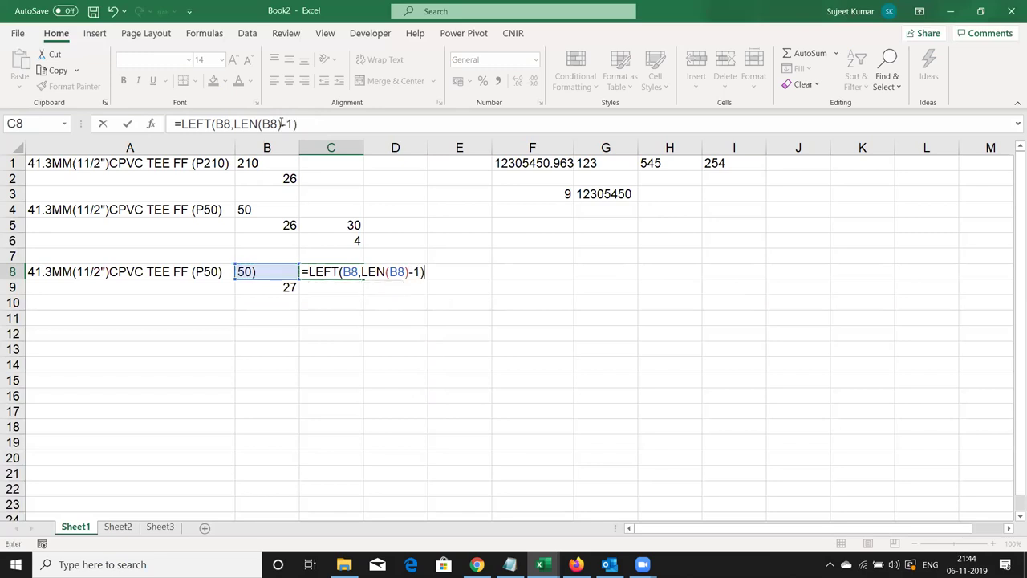
{"action": "key", "text": "Return"}
{"action": "key", "text": "Up"}
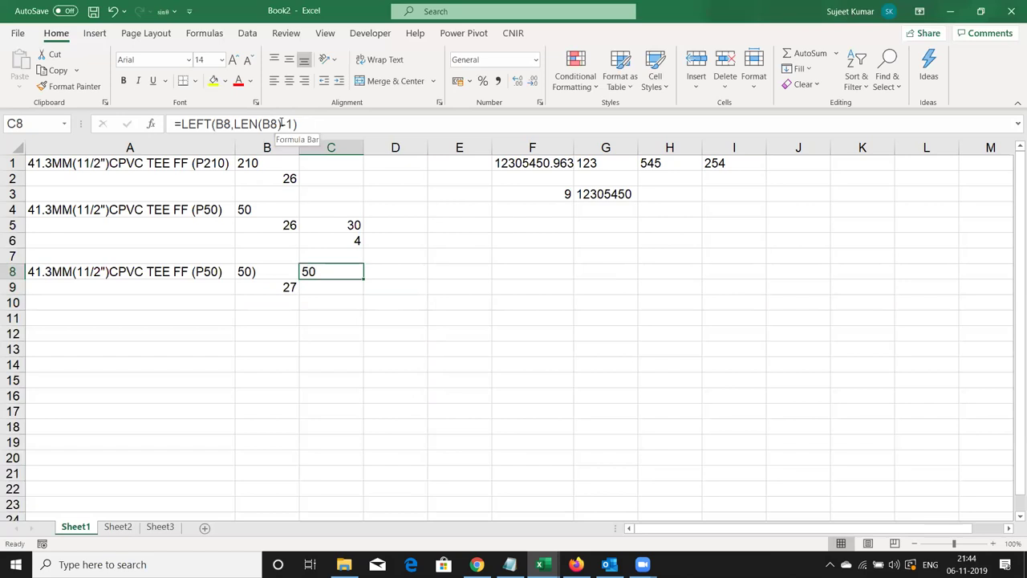
Edit A8's code through (P500) and (P200) to (P2000), checking B8 and C8 each time
{"action": "key", "text": "Left"}
{"action": "key", "text": "Left"}
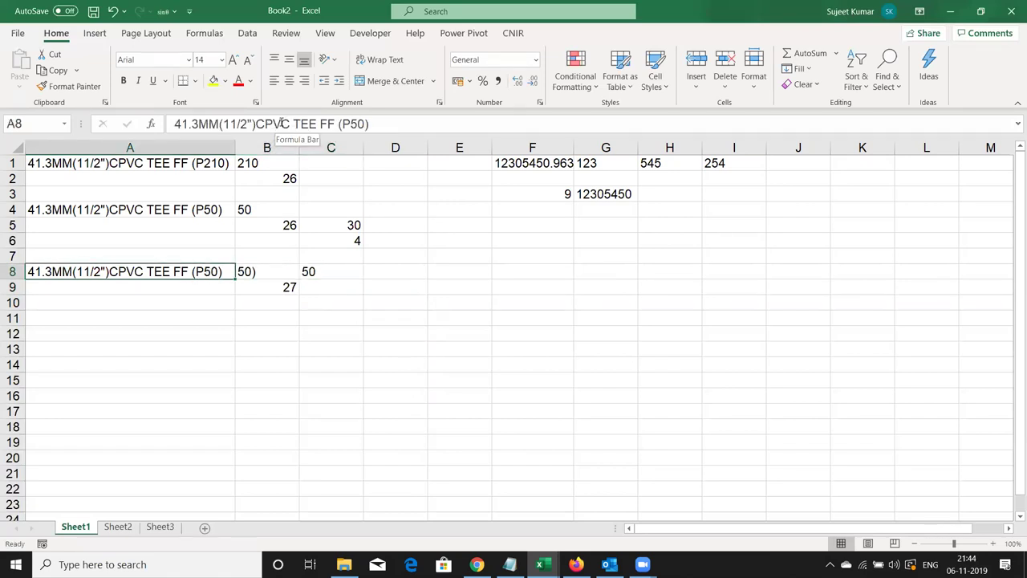
{"action": "key", "text": "F2"}
{"action": "type", "text": "0"}
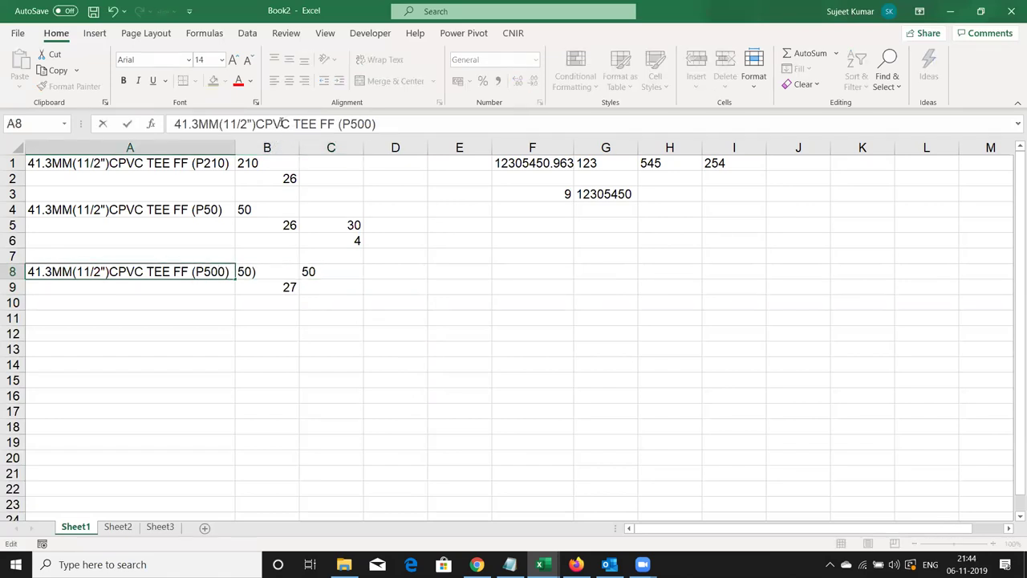
{"action": "key", "text": "Return"}
{"action": "key", "text": "Up"}
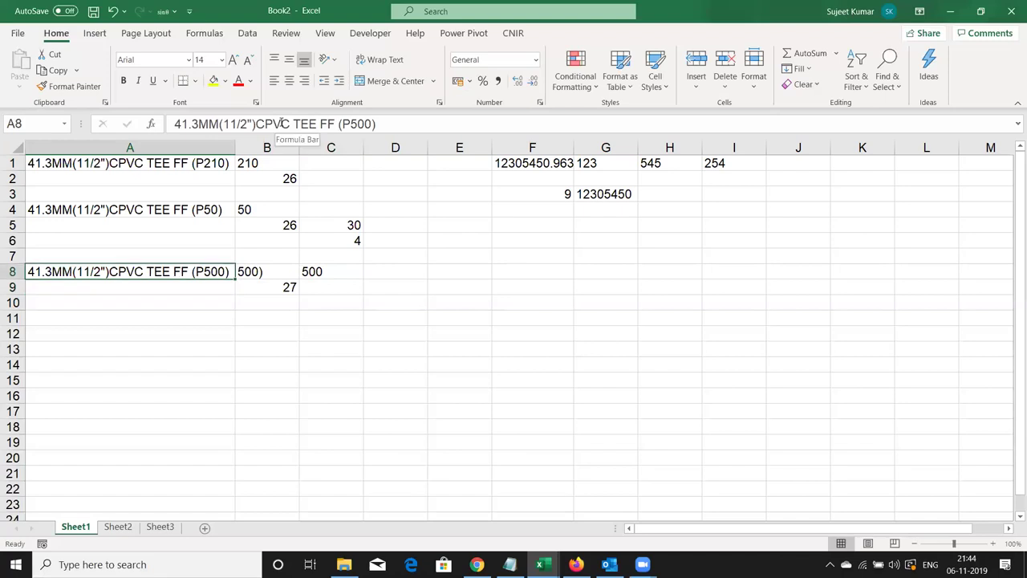
{"action": "key", "text": "F2"}
{"action": "key", "text": "BackSpace"}
{"action": "key", "text": "BackSpace"}
{"action": "key", "text": "BackSpace"}
{"action": "type", "text": "200"}
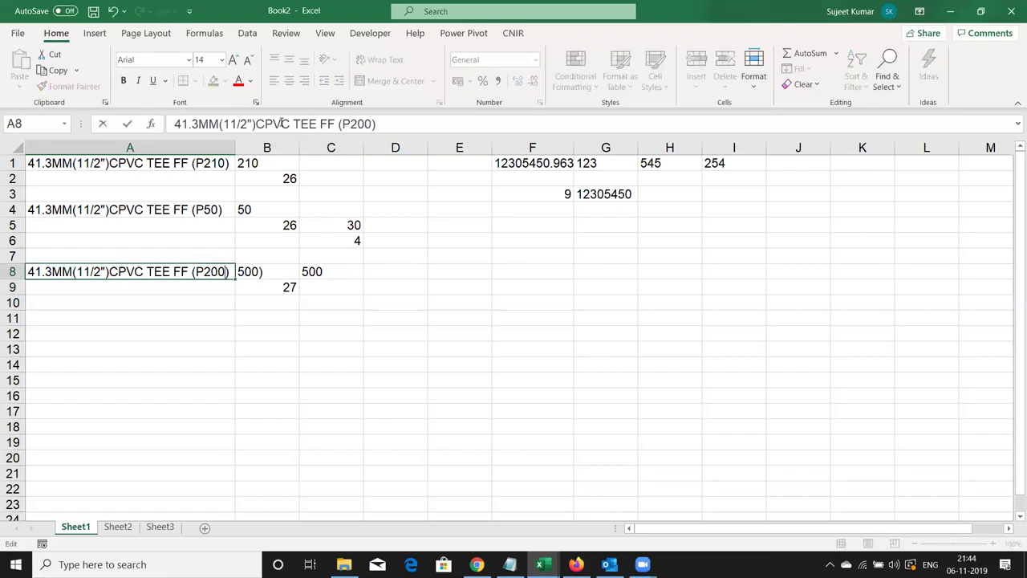
{"action": "key", "text": "Return"}
{"action": "key", "text": "Up"}
{"action": "type", "text": "0"}
{"action": "key", "text": "Return"}
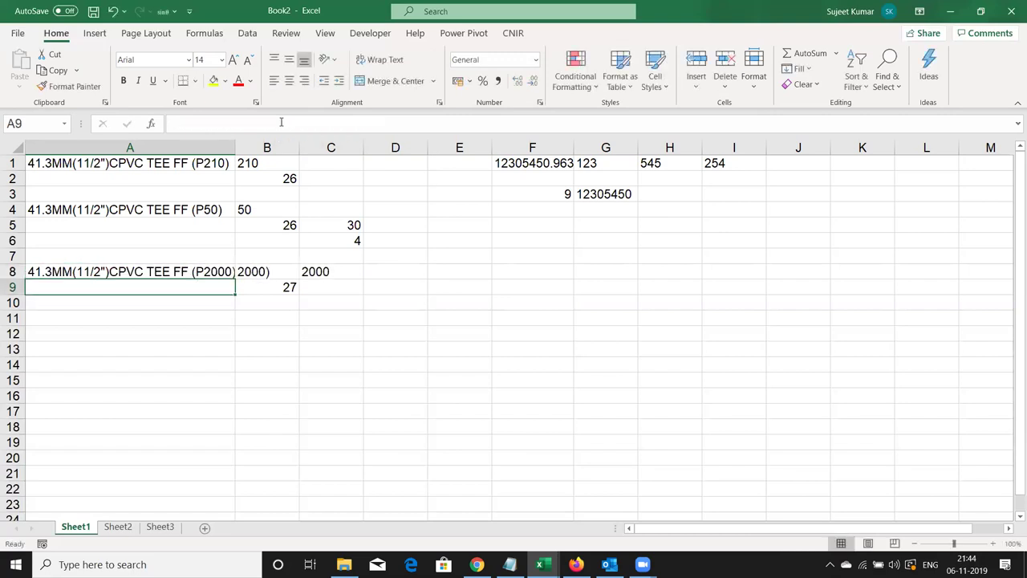
{"action": "key", "text": "Up"}
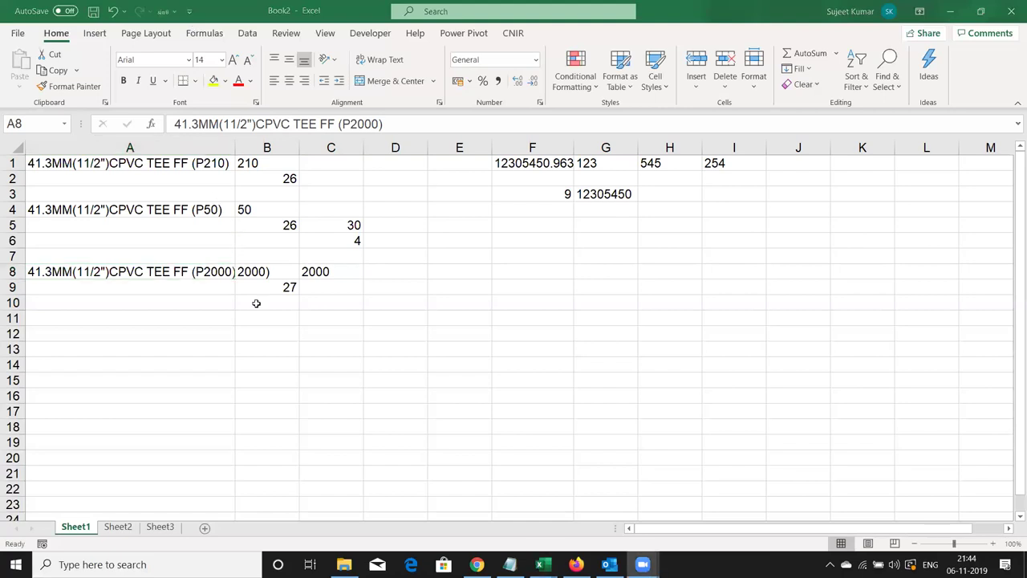
{"action": "key", "text": "Right"}
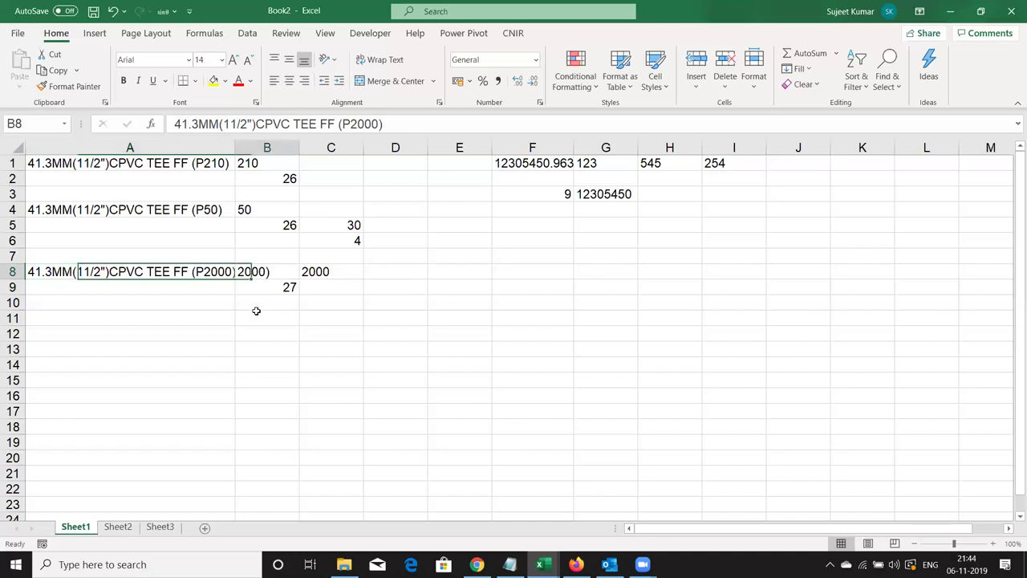
{"action": "key", "text": "Right"}
{"action": "key", "text": "Down"}
{"action": "key", "text": "Left"}
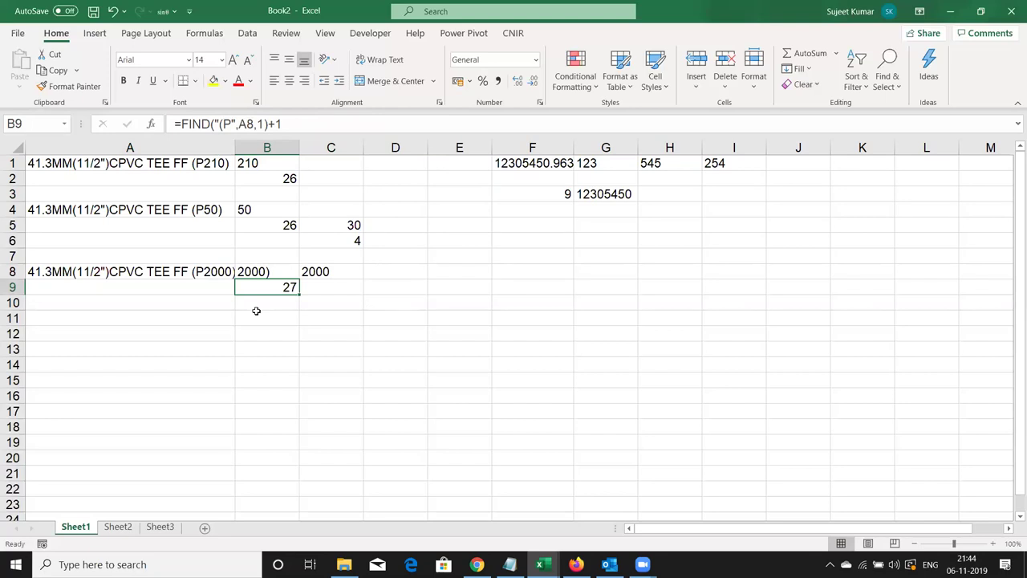
{"action": "key", "text": "Up"}
{"action": "key", "text": "Right"}
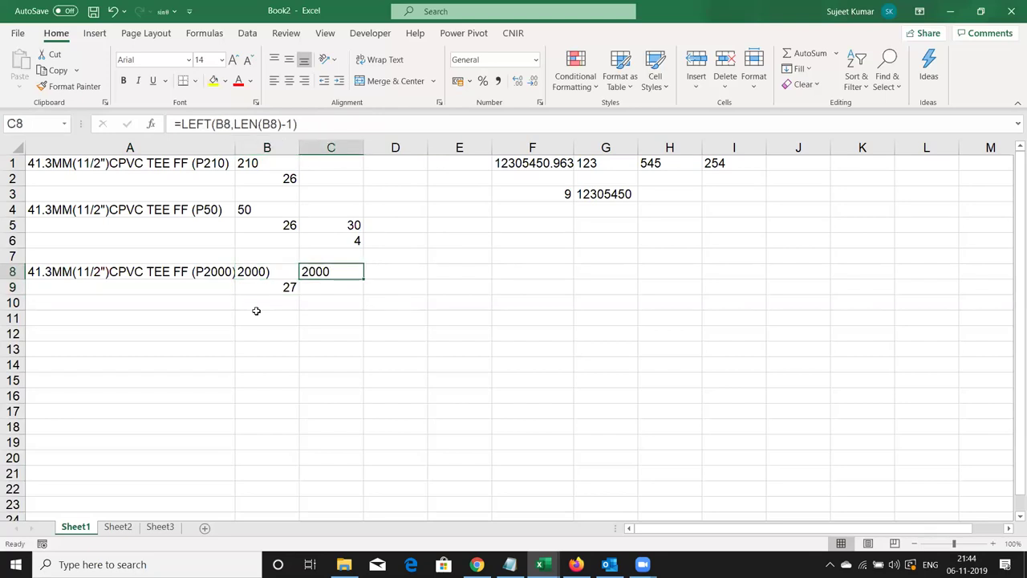
{"action": "key", "text": "Left"}
{"action": "key", "text": "Left"}
{"action": "key", "text": "Right"}
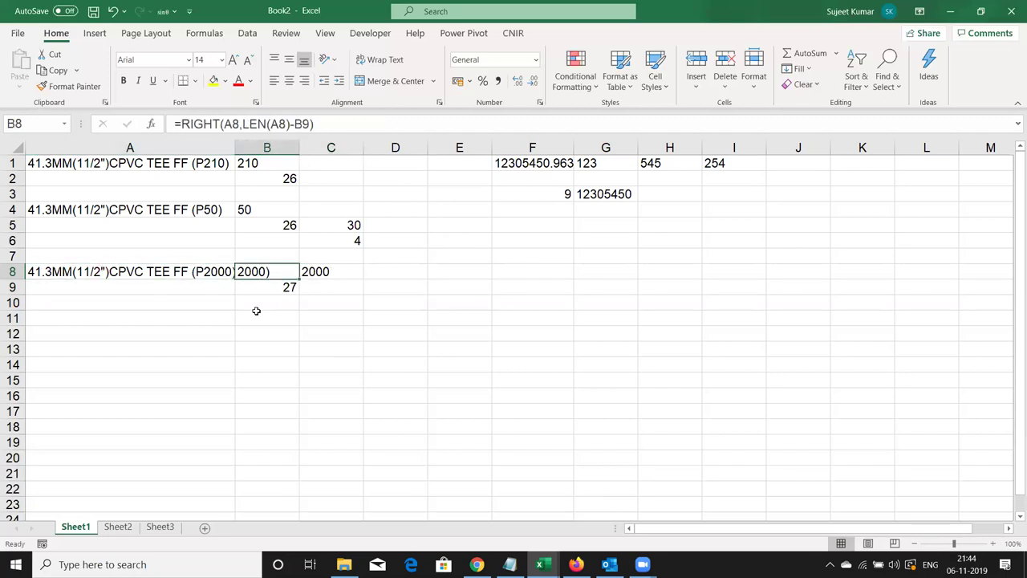
{"action": "key", "text": "Down"}
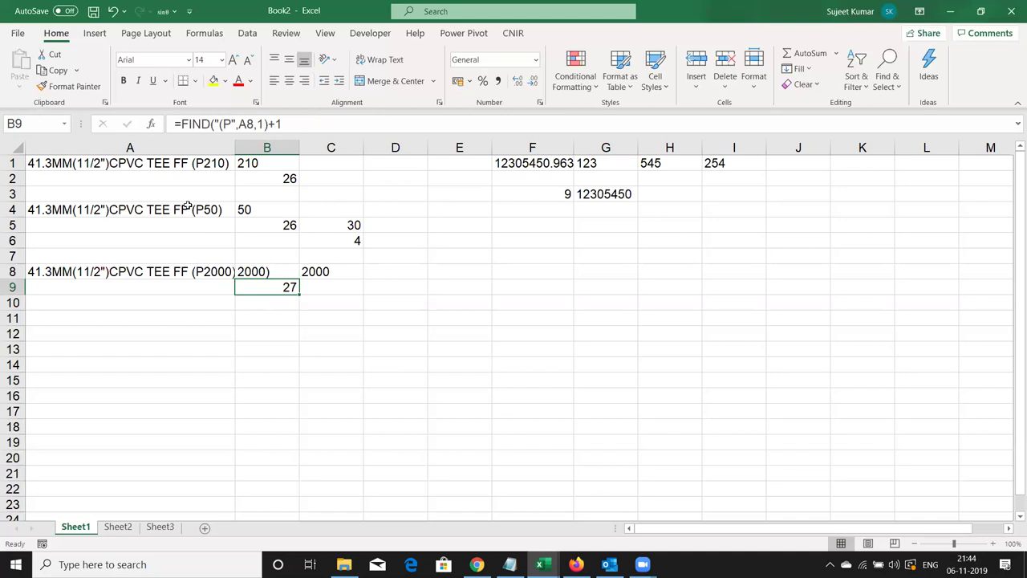
{"action": "key", "text": "F2"}
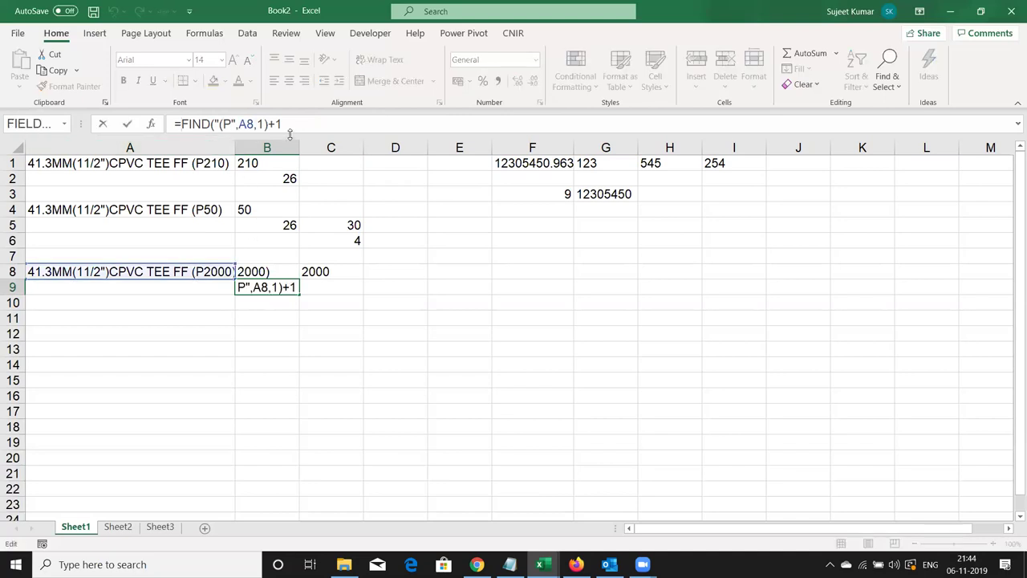
{"action": "left_click_drag", "start_coordinate": [183, 125], "coordinate": [298, 138]}
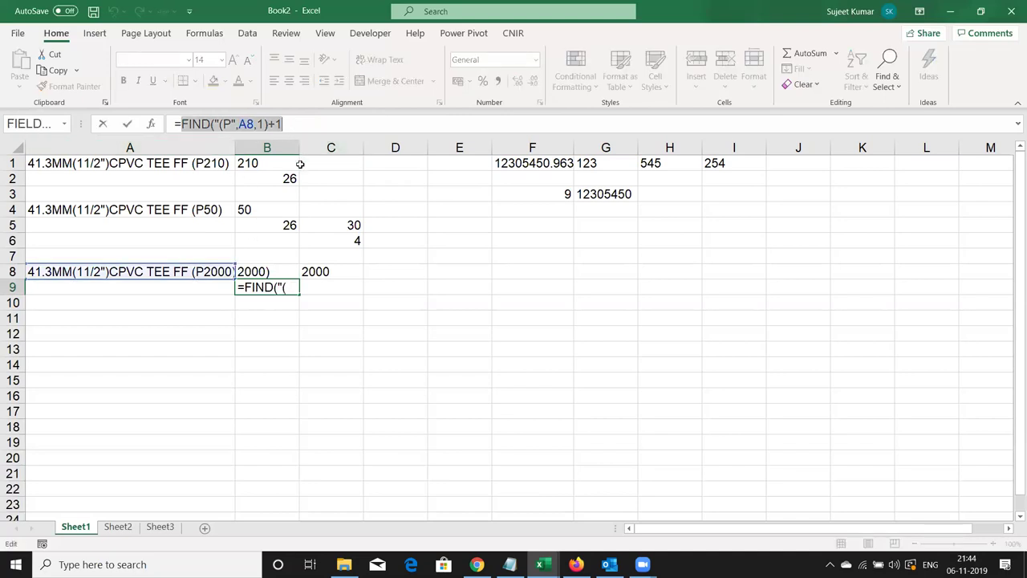
{"action": "key", "text": "ctrl+c"}
{"action": "key", "text": "Escape"}
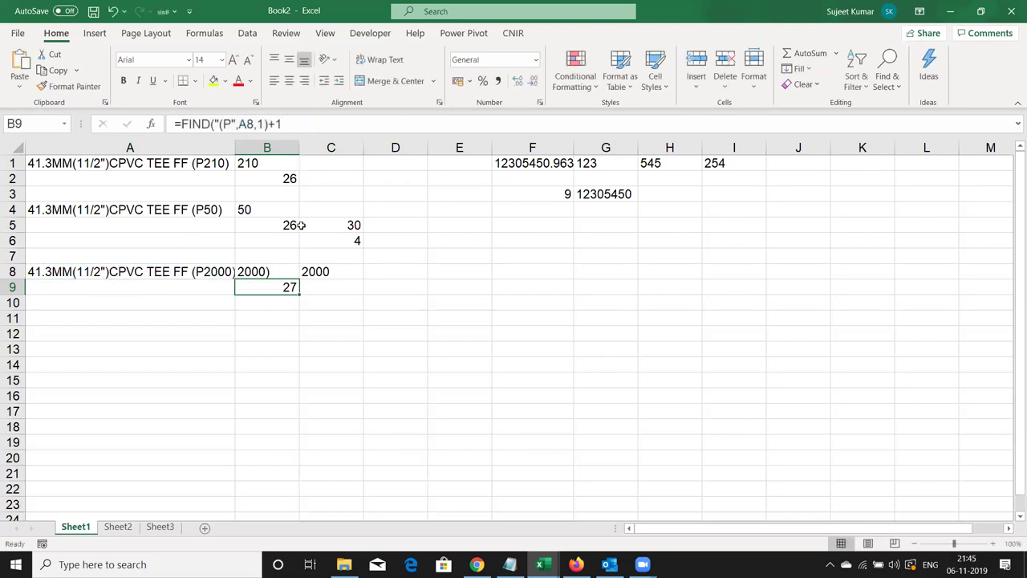
{"action": "key", "text": "Up"}
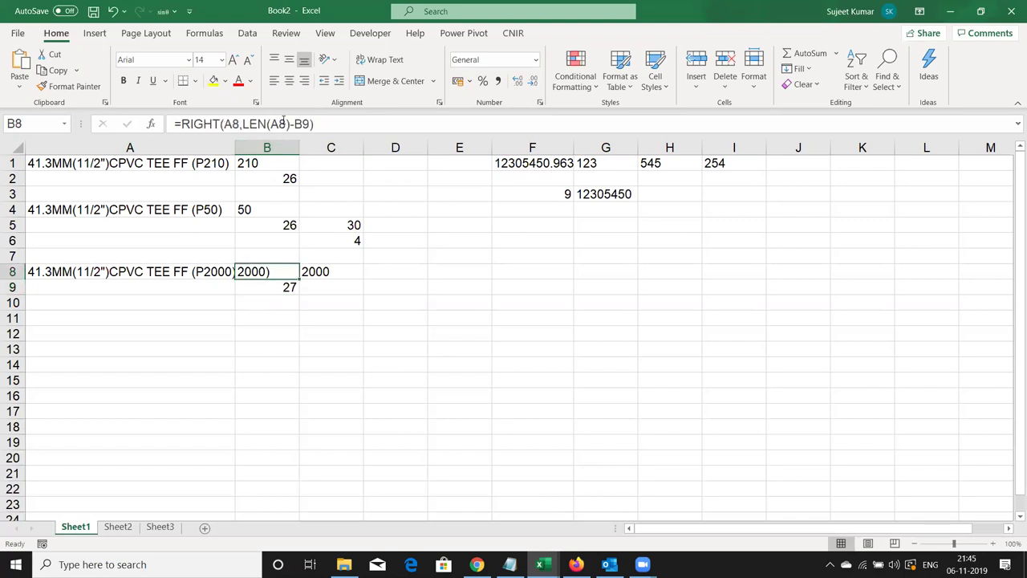
Replace B9 in B8's formula with (FIND("(P",A8,1)+1), still returning 2000)
{"action": "left_click", "coordinate": [304, 123]}
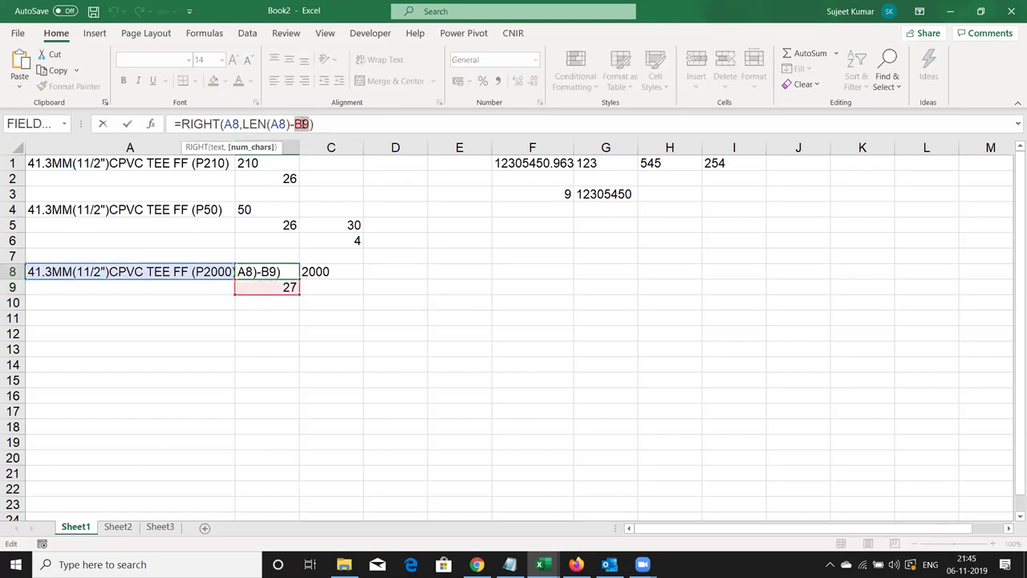
{"action": "left_click_drag", "start_coordinate": [296, 124], "coordinate": [304, 123]}
{"action": "key", "text": "BackSpace"}
{"action": "type", "text": "("}
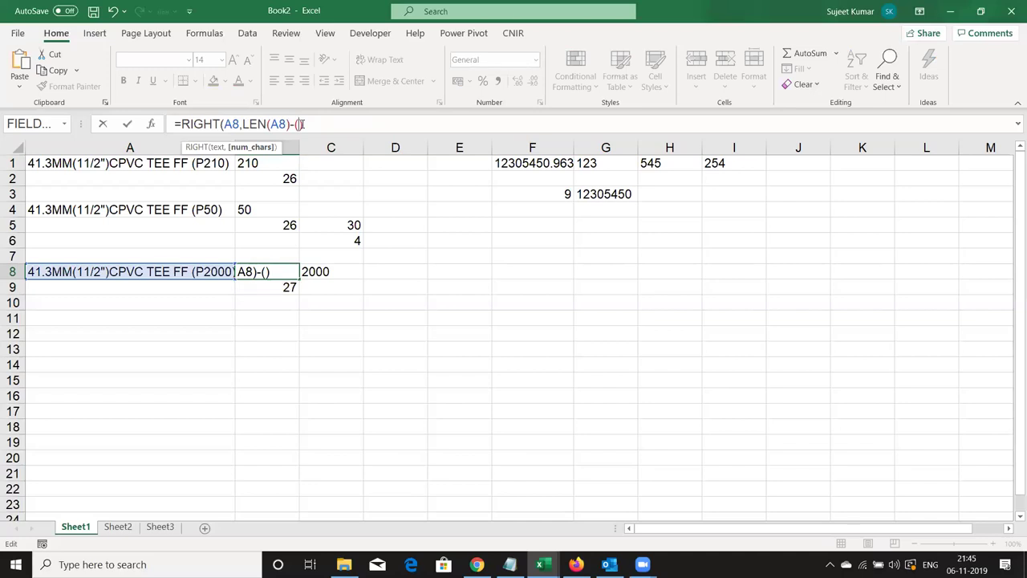
{"action": "type", "text": "FIND(\"(P\",A8,1)+1"}
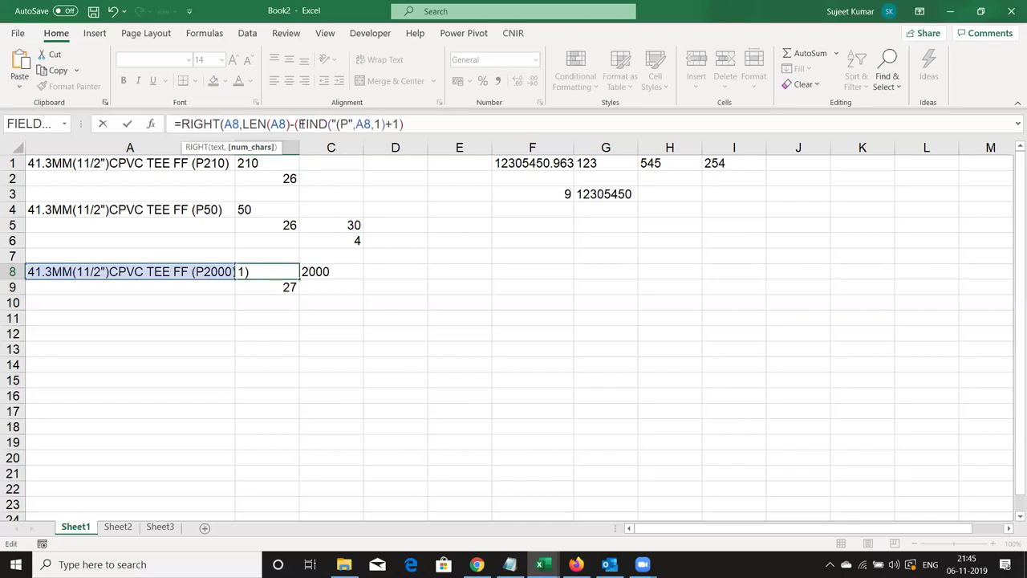
{"action": "key", "text": "Return"}
{"action": "key", "text": "Return"}
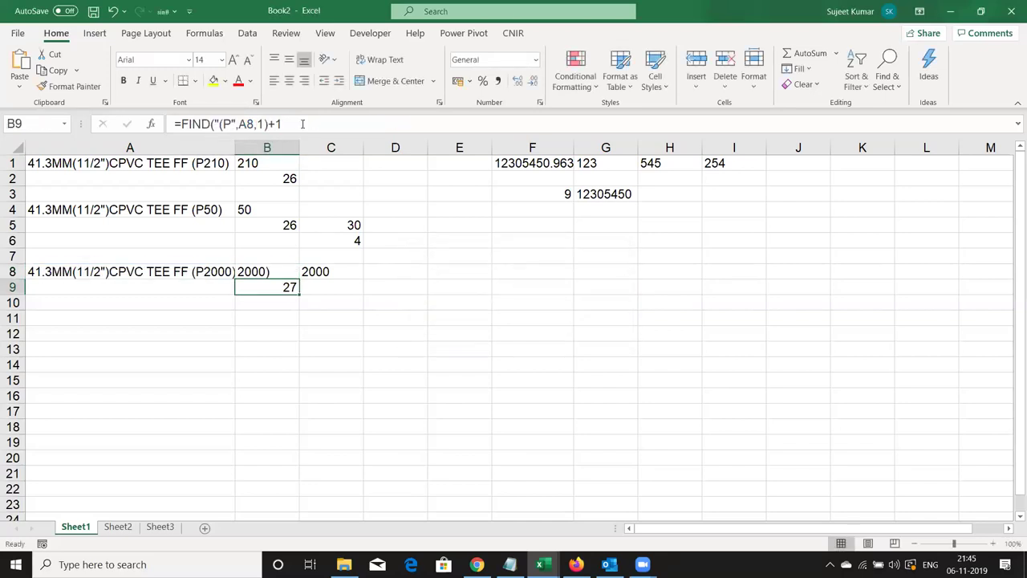
{"action": "key", "text": "Up"}
{"action": "key", "text": "Right"}
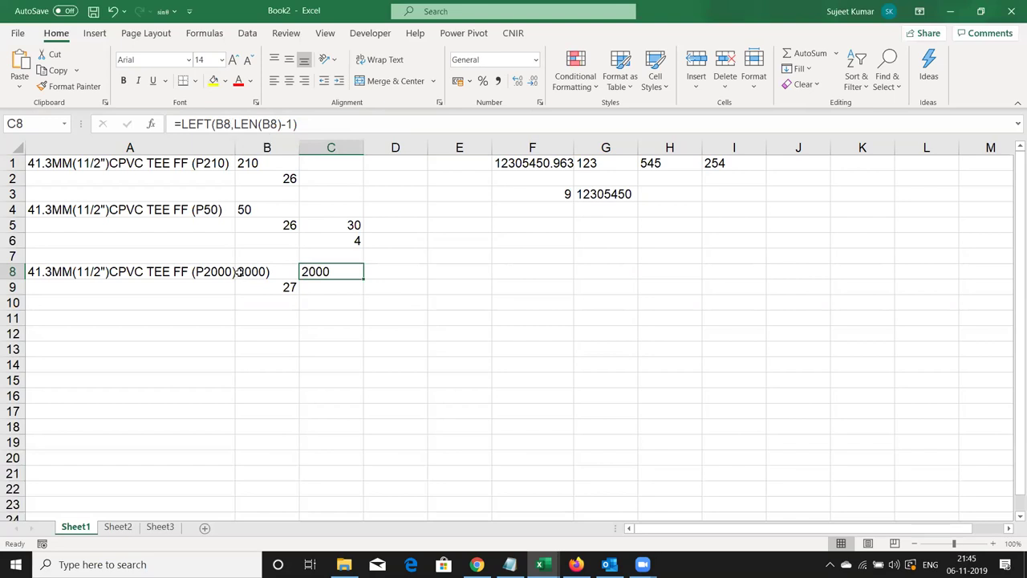
Copy the whole RIGHT(...) expression from B8's formula
{"action": "double_click", "coordinate": [249, 271]}
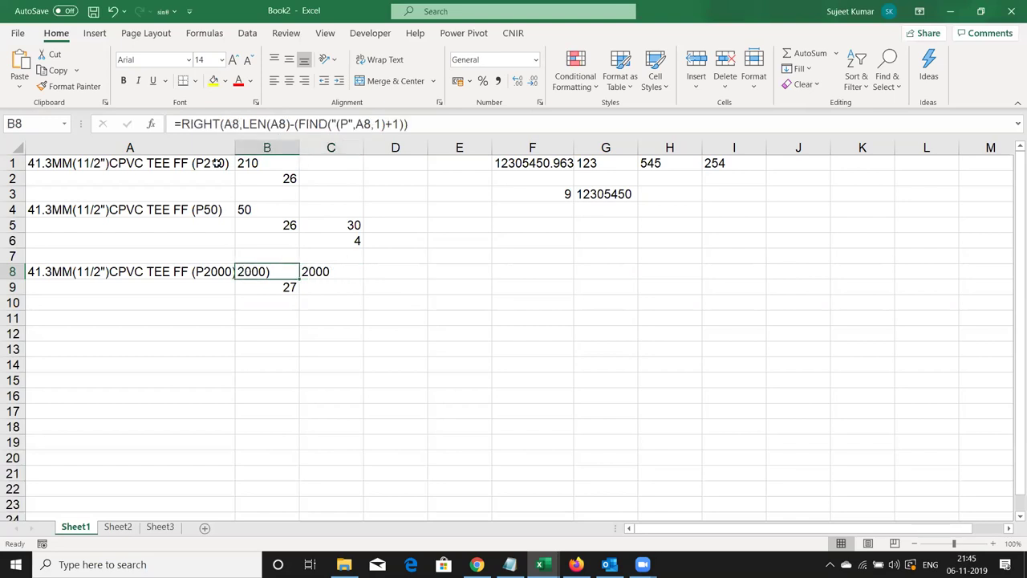
{"action": "left_click_drag", "start_coordinate": [181, 123], "coordinate": [445, 124]}
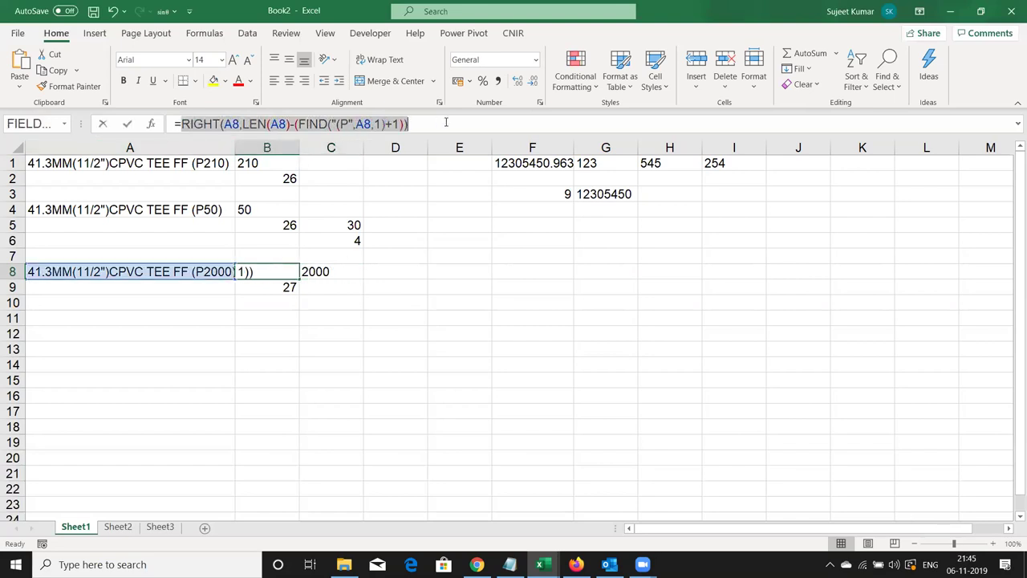
{"action": "key", "text": "Escape"}
{"action": "key", "text": "Right"}
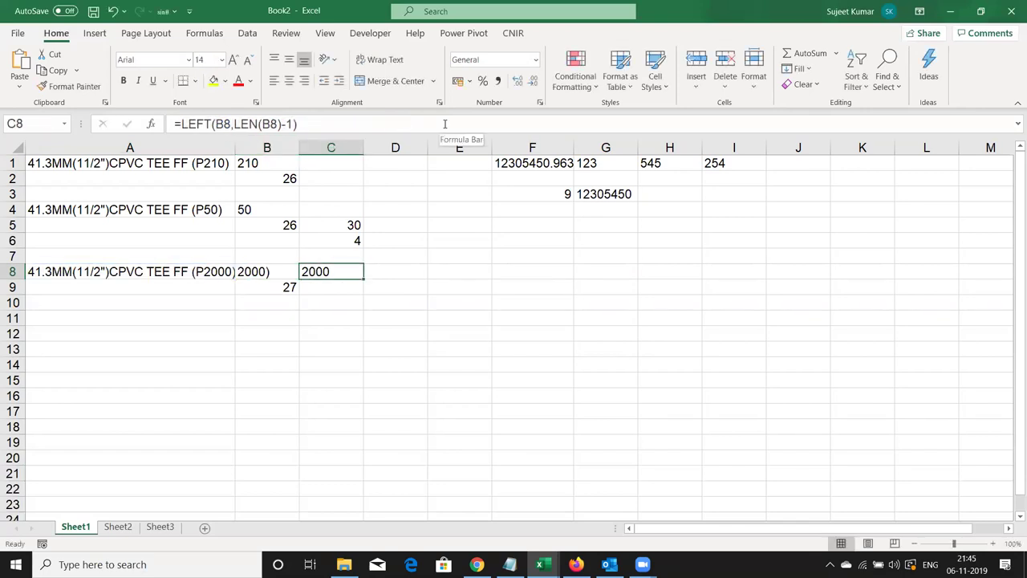
Replace both B8 references in C8's formula with the copied RIGHT(A8,…) expression
{"action": "left_click", "coordinate": [218, 124]}
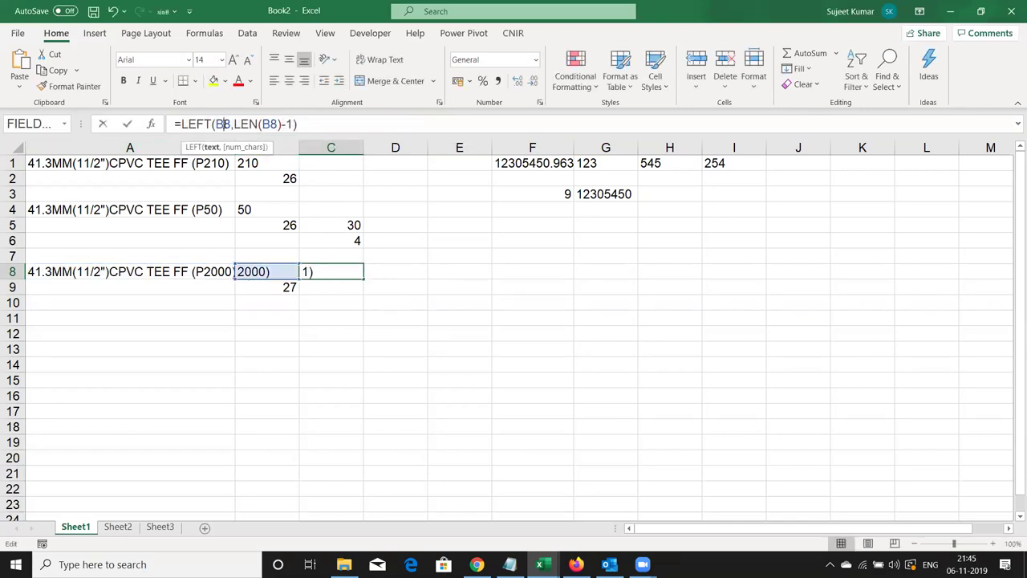
{"action": "double_click", "coordinate": [222, 124]}
{"action": "key", "text": "ctrl+v"}
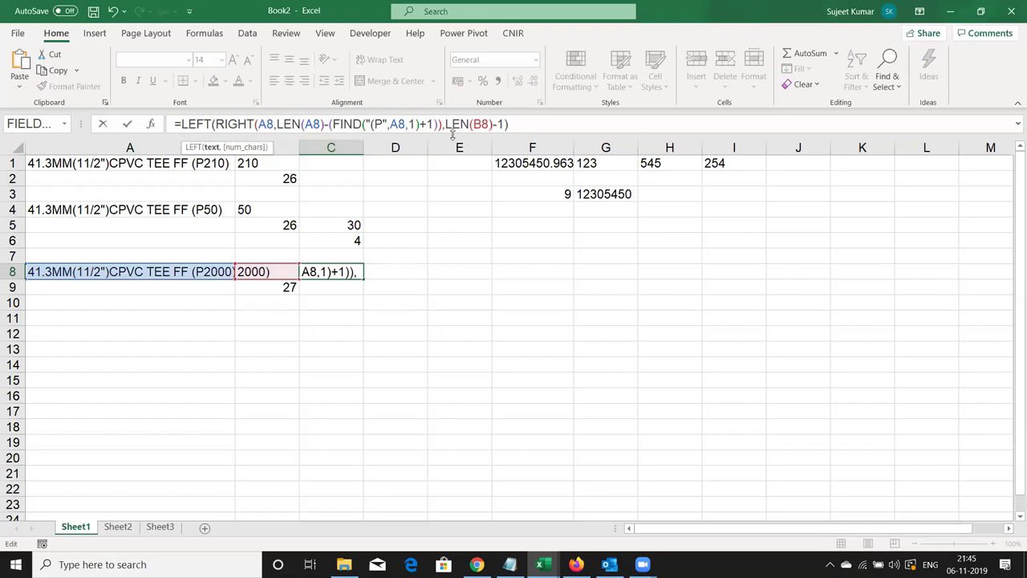
{"action": "double_click", "coordinate": [481, 123]}
{"action": "key", "text": "ctrl+v"}
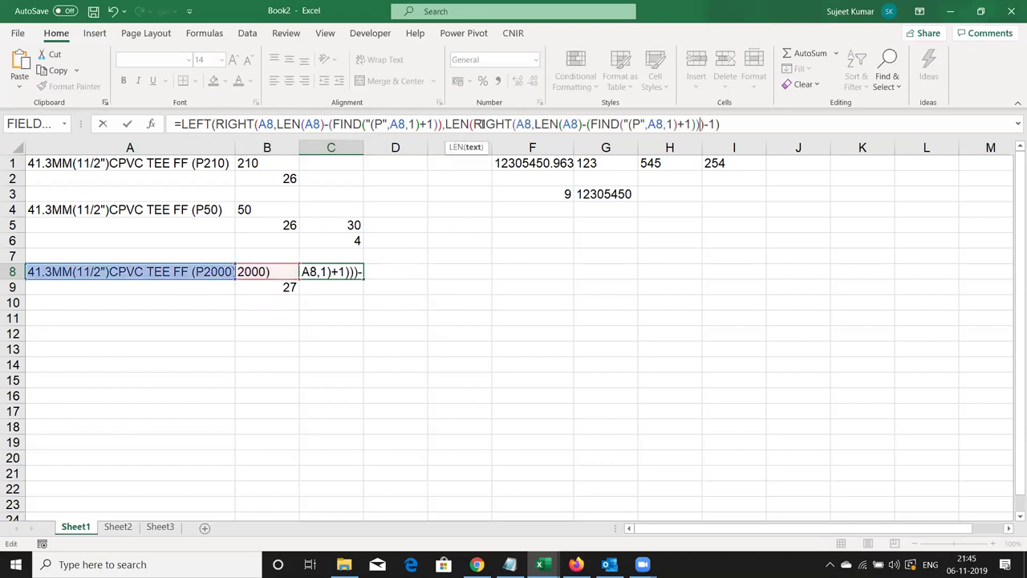
{"action": "key", "text": "Return"}
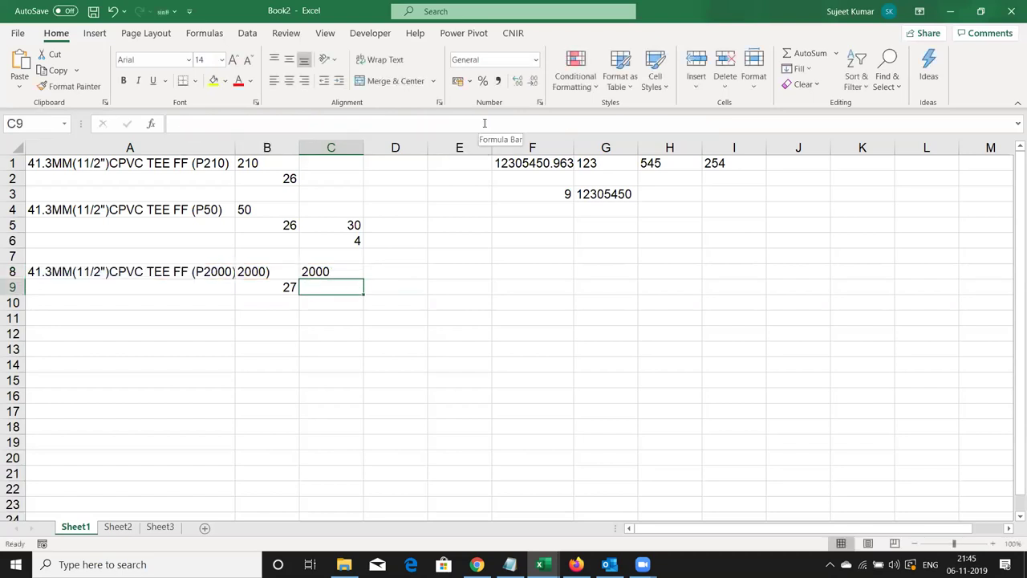
Copy C8's nested LEFT/RIGHT/LEN formula and paste it into A9, returning 2000
{"action": "key", "text": "Up"}
{"action": "key", "text": "ctrl+c"}
{"action": "key", "text": "Down"}
{"action": "key", "text": "Left"}
{"action": "key", "text": "Down"}
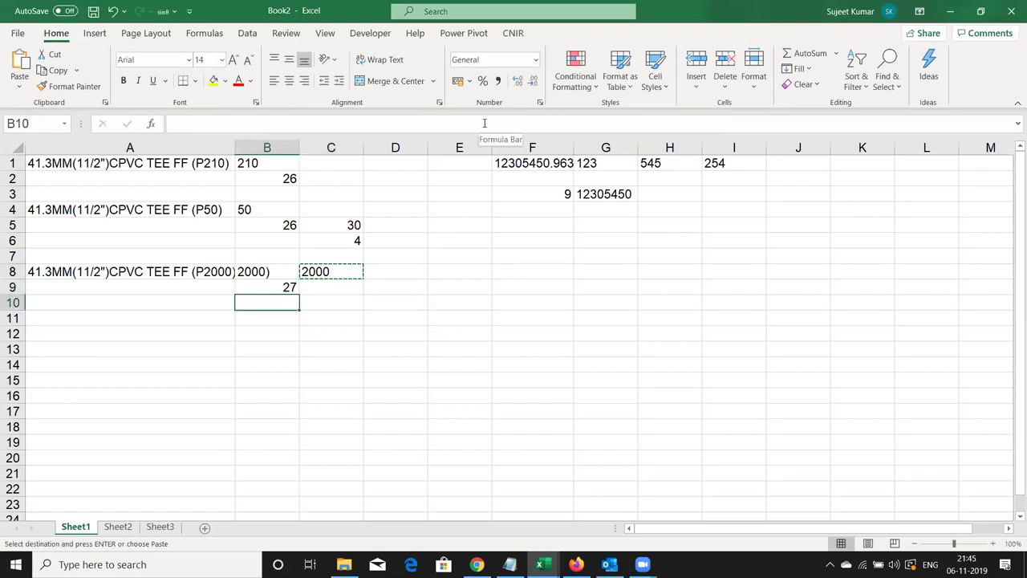
{"action": "key", "text": "Left"}
{"action": "key", "text": "Up"}
{"action": "key", "text": "Return"}
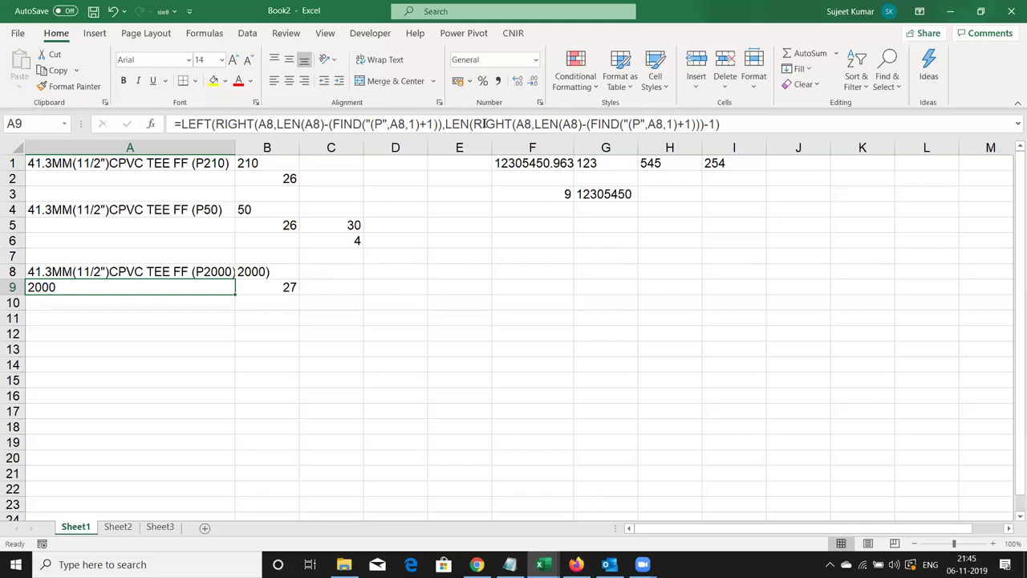
{"action": "key", "text": "Up"}
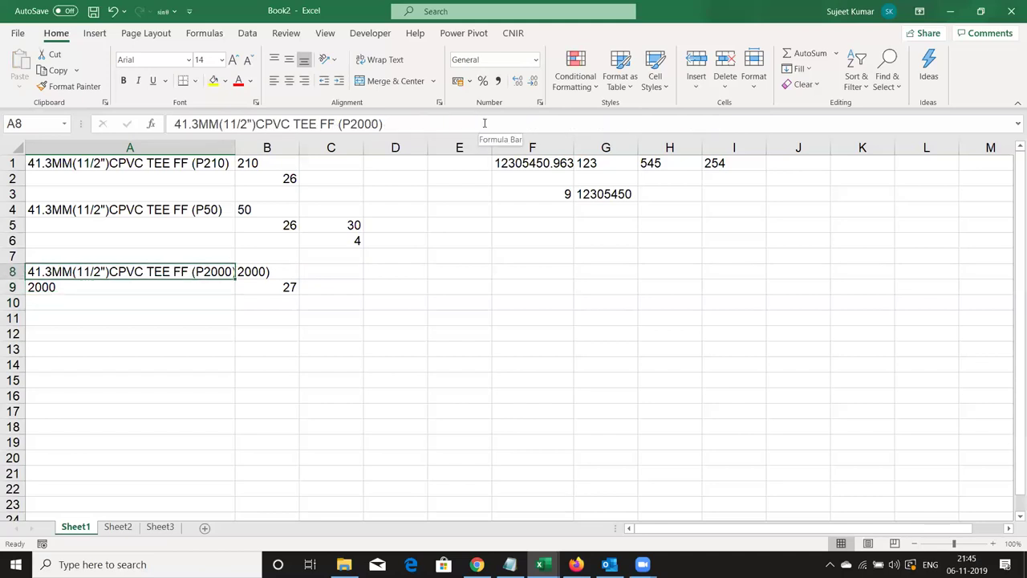
Edit A8's product code from P2000 to P180 and confirm A9 returns 180
{"action": "left_click", "coordinate": [376, 126]}
{"action": "key", "text": "BackSpace"}
{"action": "key", "text": "BackSpace"}
{"action": "key", "text": "BackSpace"}
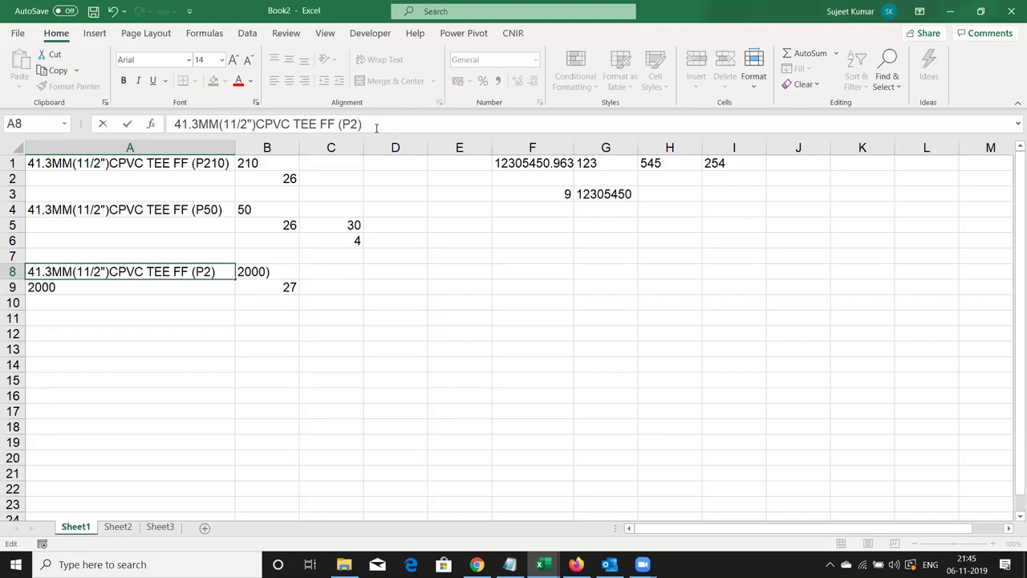
{"action": "key", "text": "BackSpace"}
{"action": "type", "text": "180"}
{"action": "key", "text": "ctrl+Return"}
{"action": "key", "text": "Return"}
{"action": "key", "text": "Up"}
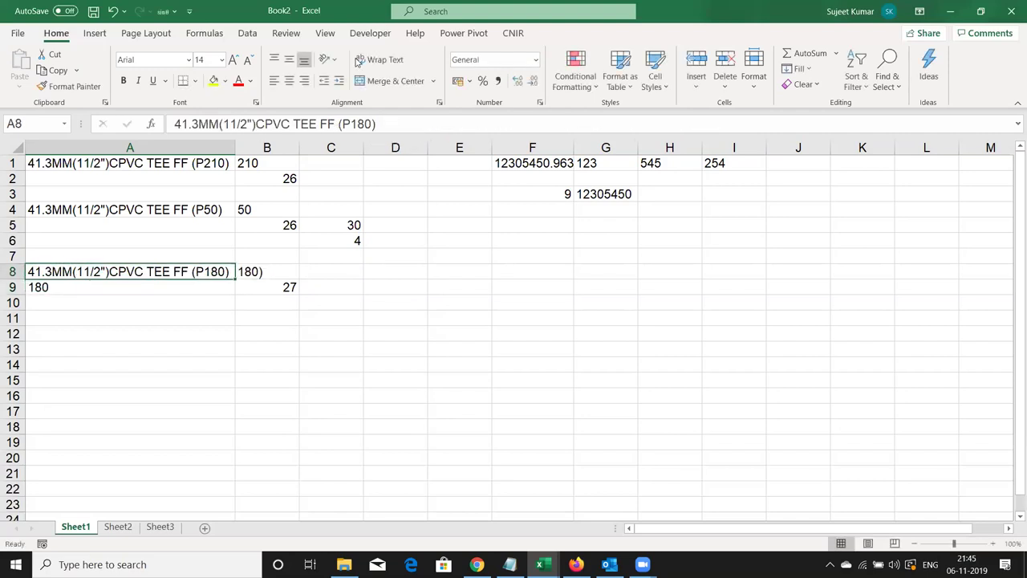
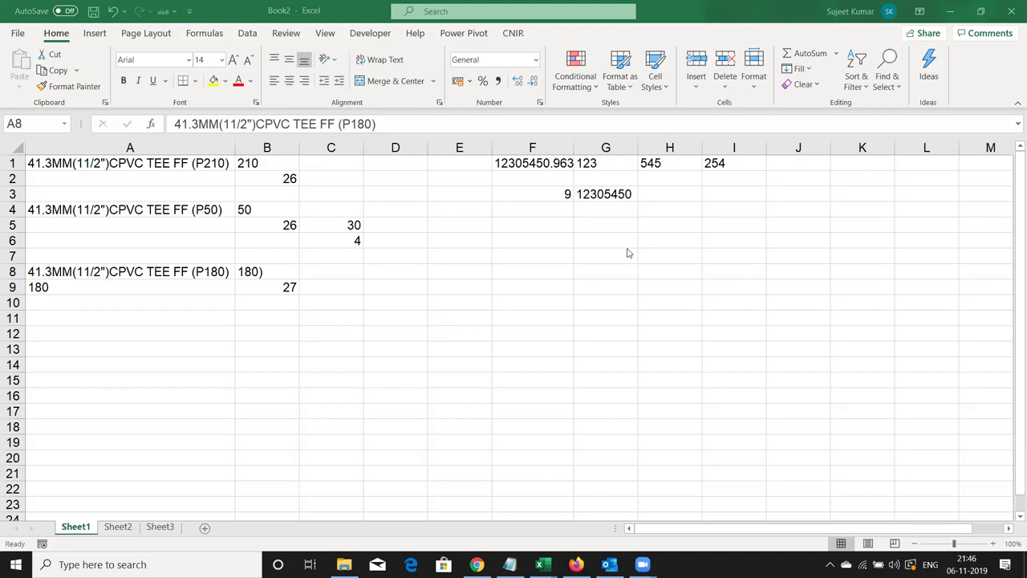
Switch to the empty Sheet2 and widen column A
{"action": "left_click", "coordinate": [130, 529]}
{"action": "left_click", "coordinate": [127, 528]}
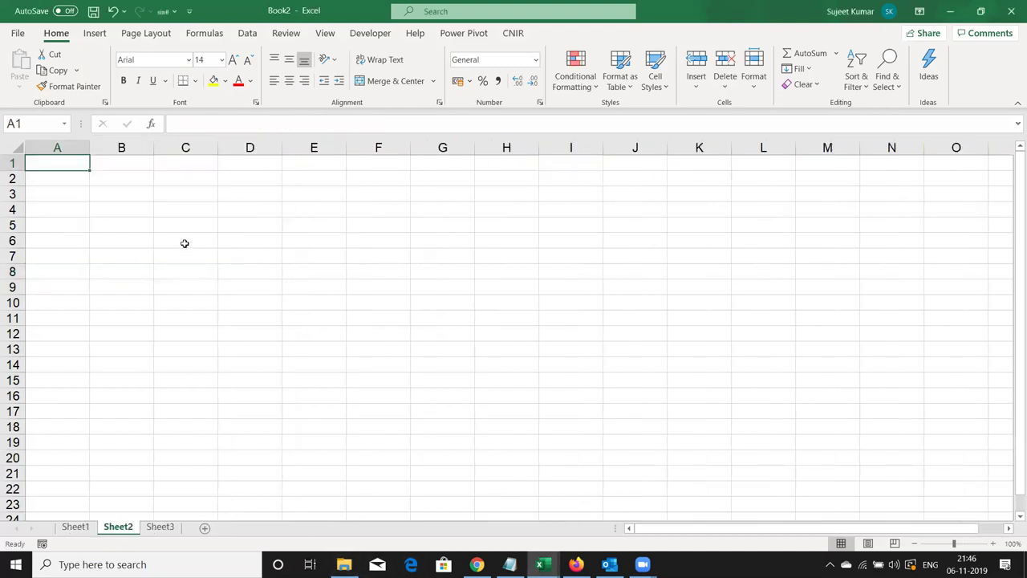
{"action": "left_click_drag", "start_coordinate": [89, 148], "coordinate": [121, 148]}
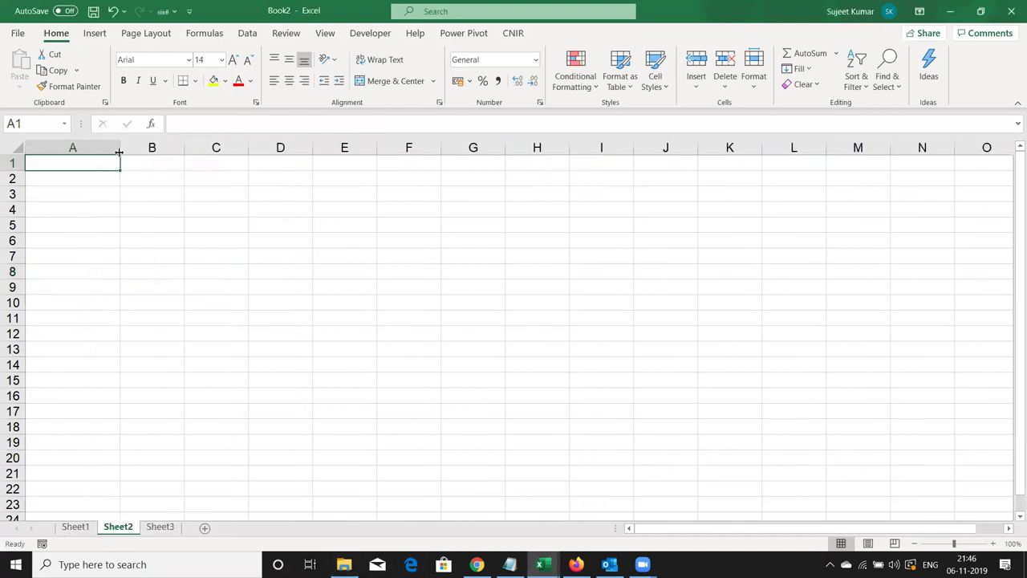
Type a sample contact line into A1 with a name, address, PIN, e-mail and mobile number
{"action": "type", "text": "1"}
{"action": "key", "text": "Escape"}
{"action": "left_click", "coordinate": [69, 167]}
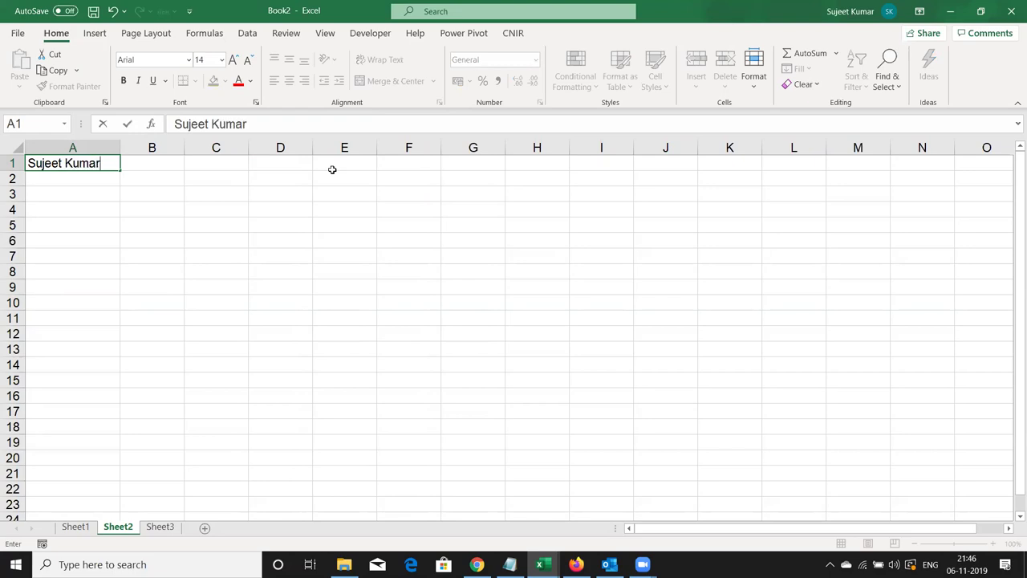
{"action": "type", "text": "Address "}
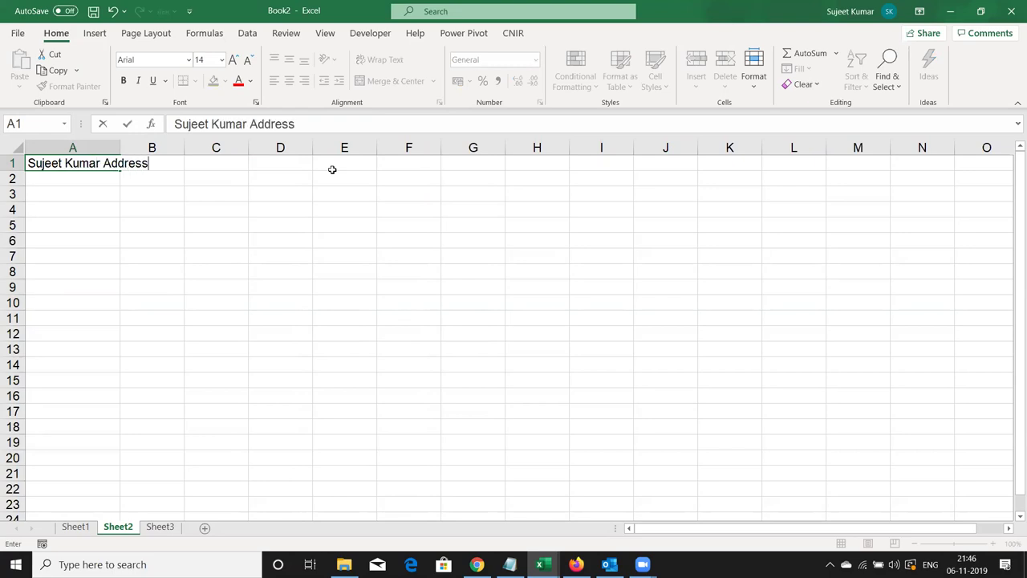
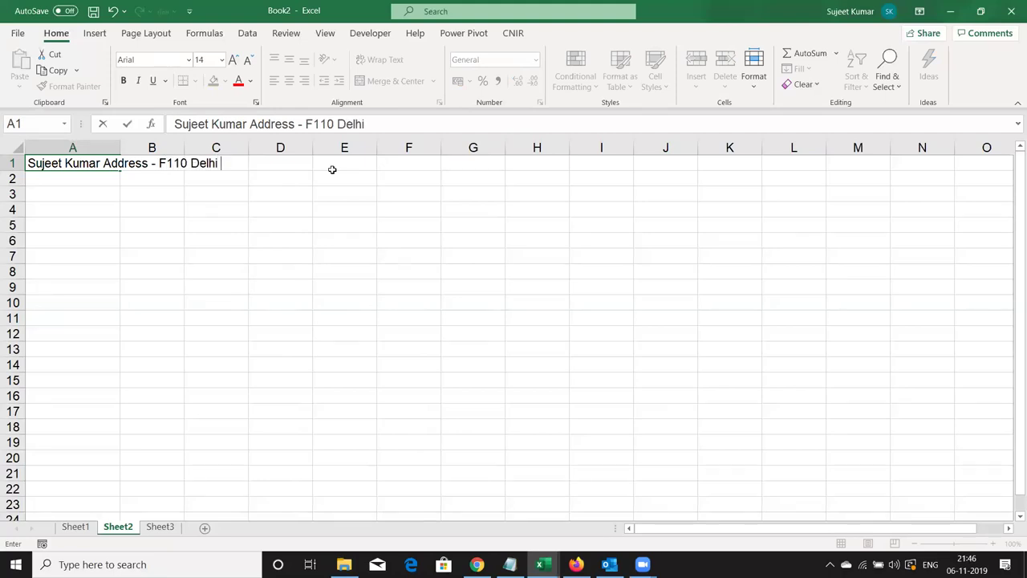
{"action": "type", "text": "PIN 110062 "}
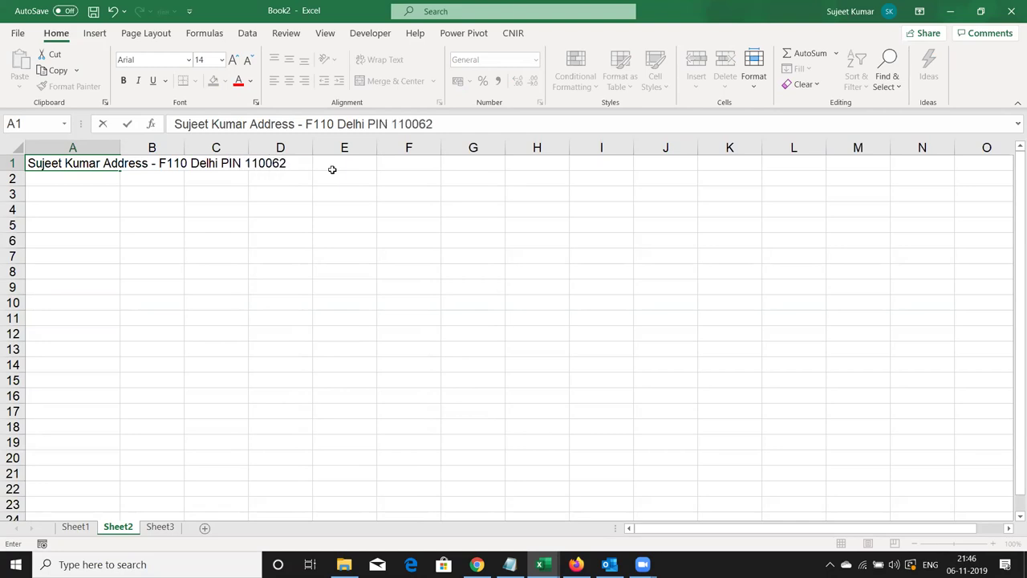
Commit the contact line, fill it down A1:A28 with Ctrl+D, and auto-fit column A
{"action": "key", "text": "Return"}
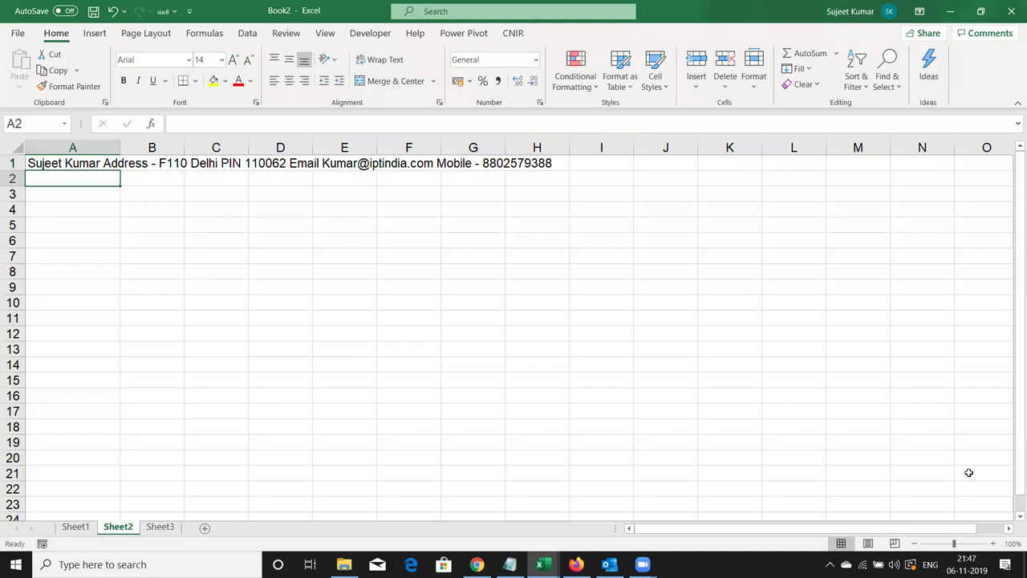
{"action": "key", "text": "Up"}
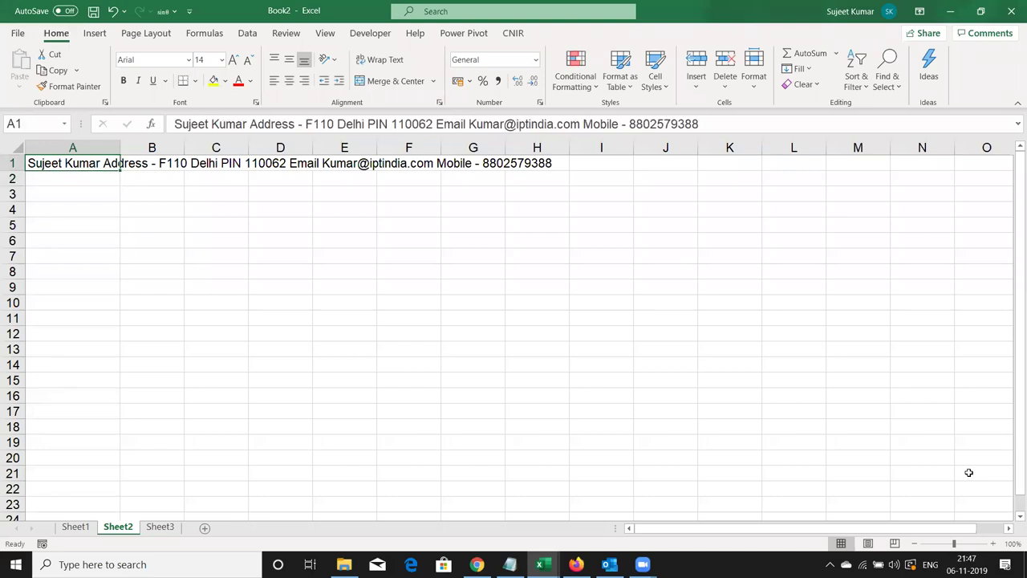
{"action": "key", "text": "shift+Down"}
{"action": "key", "text": "shift+Down"}
{"action": "key", "text": "shift+Down"}
{"action": "key", "text": "shift+Down"}
{"action": "key", "text": "shift+Down"}
{"action": "key", "text": "shift+Down"}
{"action": "key", "text": "shift+Down"}
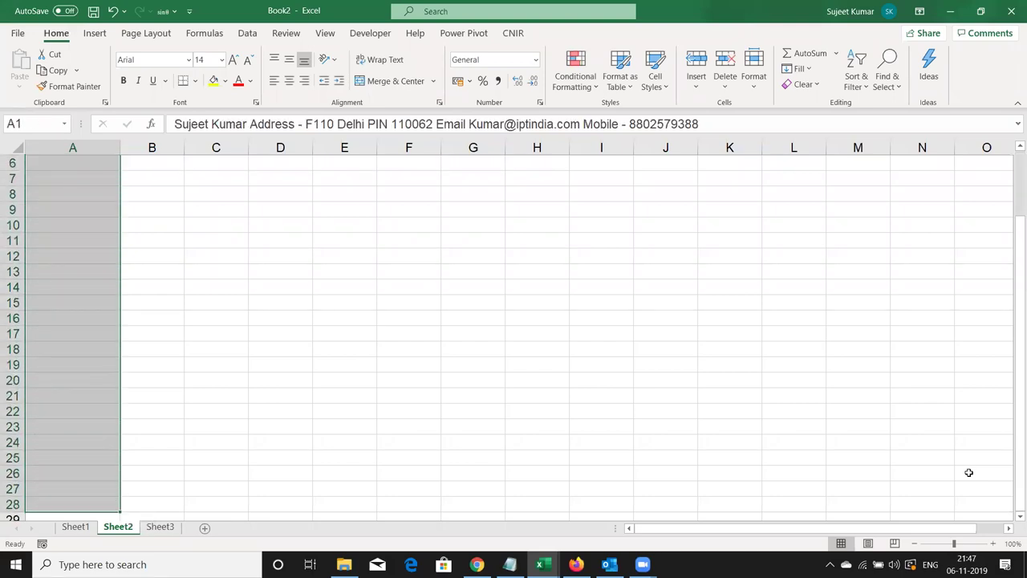
{"action": "key", "text": "ctrl+d"}
{"action": "key", "text": "ctrl+Home"}
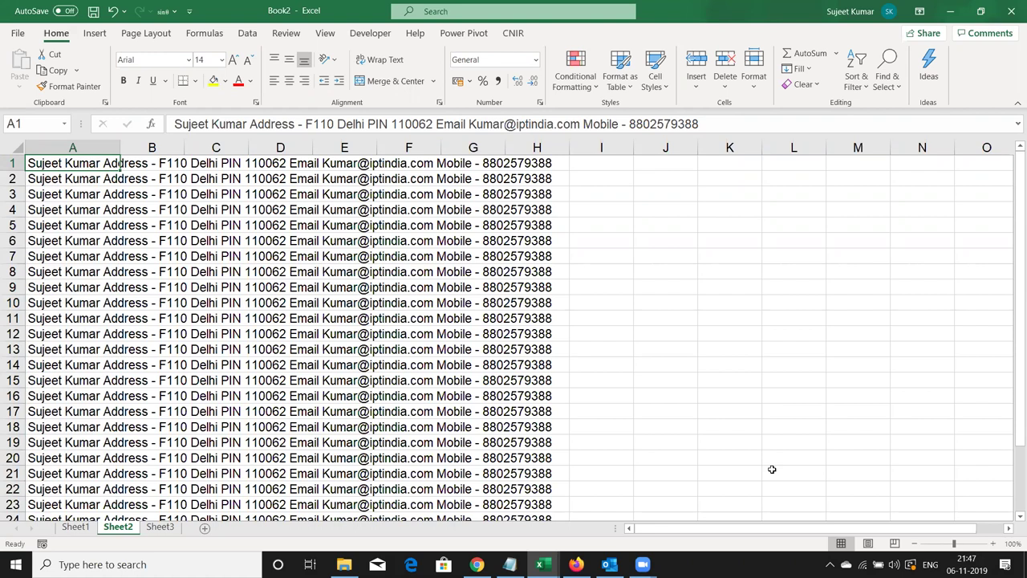
{"action": "double_click", "coordinate": [119, 148]}
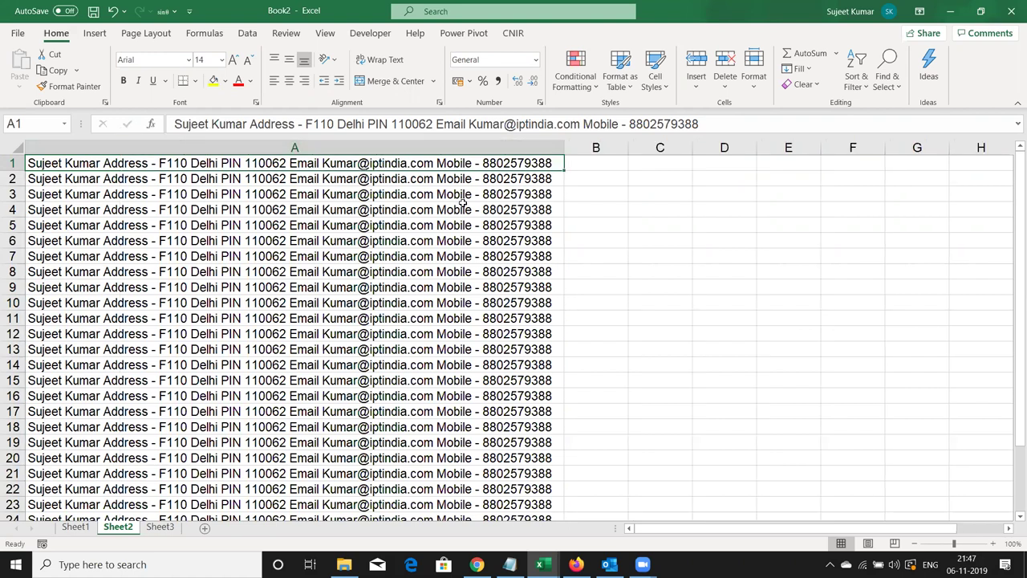
Undo the column A width change and the fill-down, leaving the line only in A1
{"action": "left_click", "coordinate": [606, 165]}
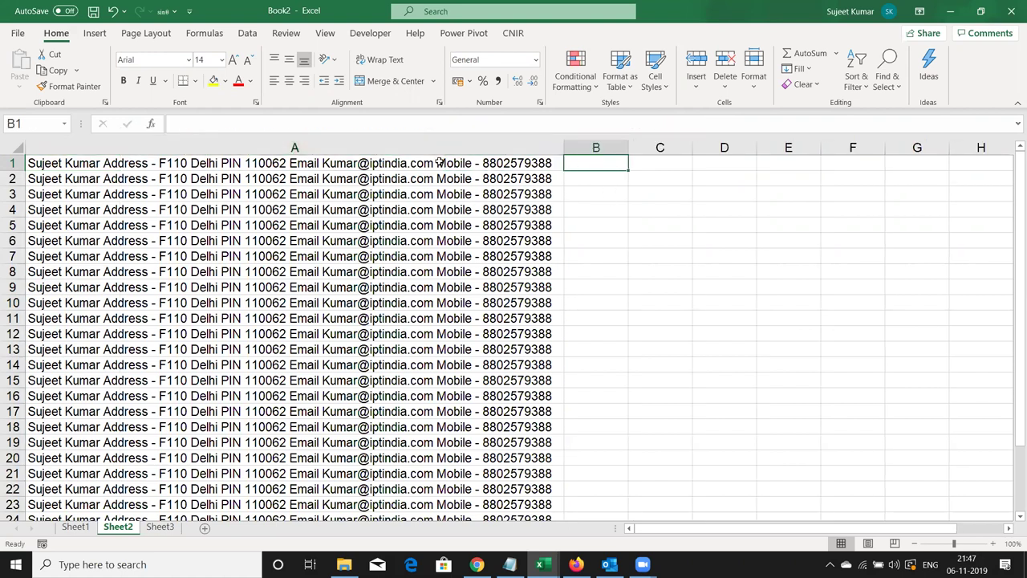
{"action": "left_click_drag", "start_coordinate": [424, 160], "coordinate": [407, 228]}
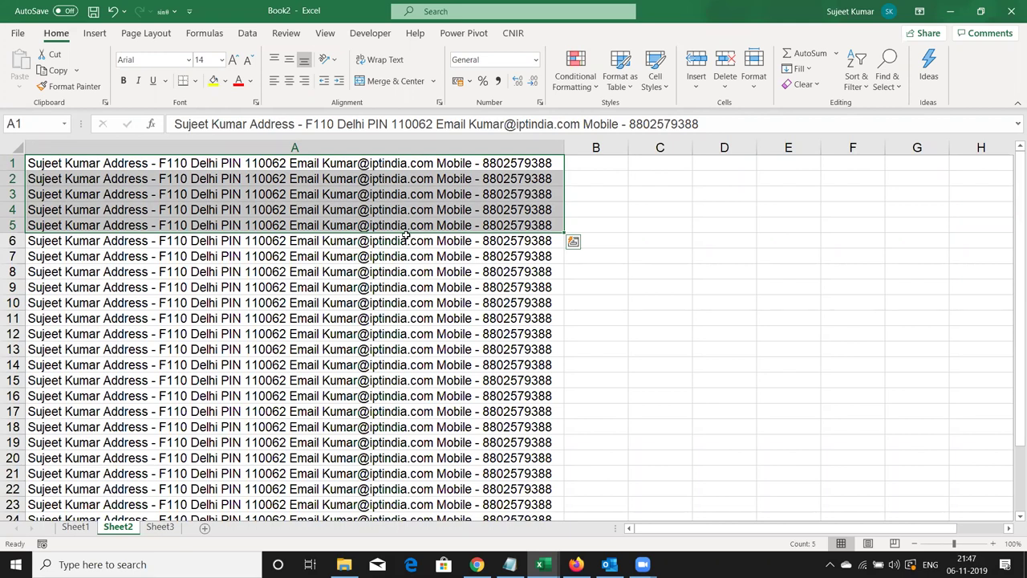
{"action": "key", "text": "ctrl+z"}
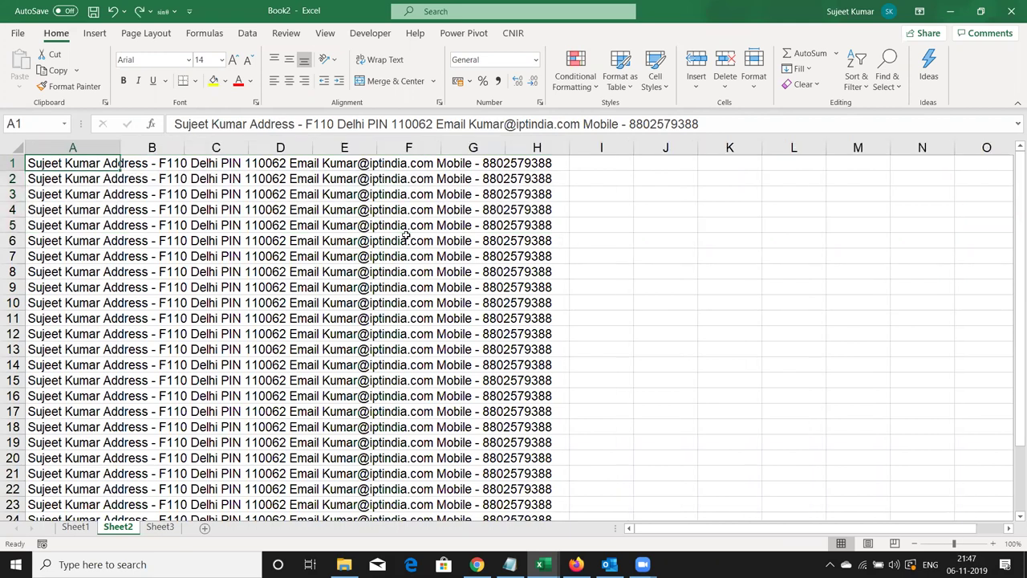
{"action": "key", "text": "ctrl+z"}
On Sheet3, enter a sample line in A1 with an account number, cheque number and Cr 50000
{"action": "left_click", "coordinate": [337, 317]}
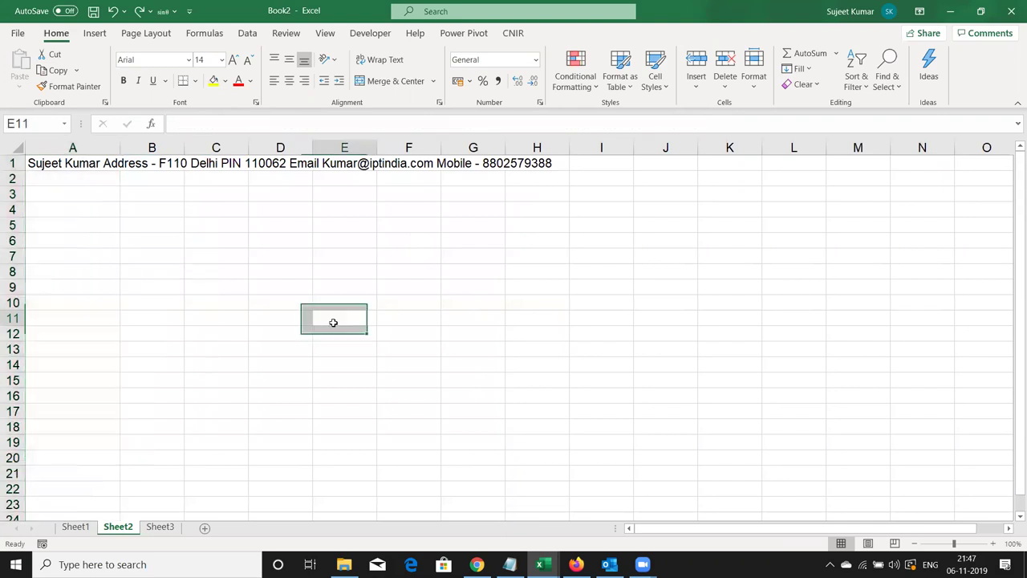
{"action": "left_click", "coordinate": [153, 528]}
{"action": "key", "text": "Down"}
{"action": "key", "text": "Up"}
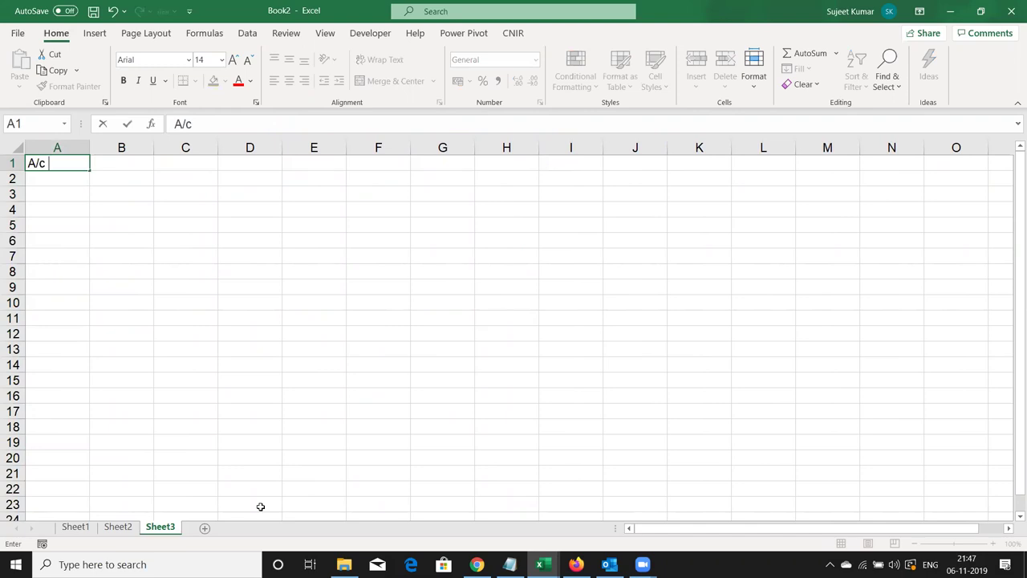
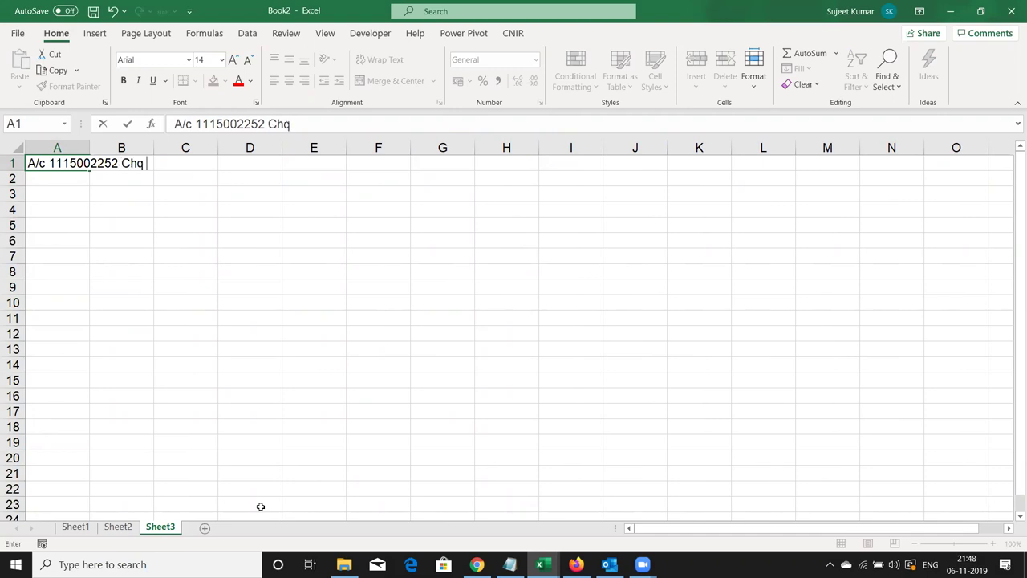
{"action": "key", "text": "BackSpace"}
{"action": "key", "text": "BackSpace"}
{"action": "key", "text": "BackSpace"}
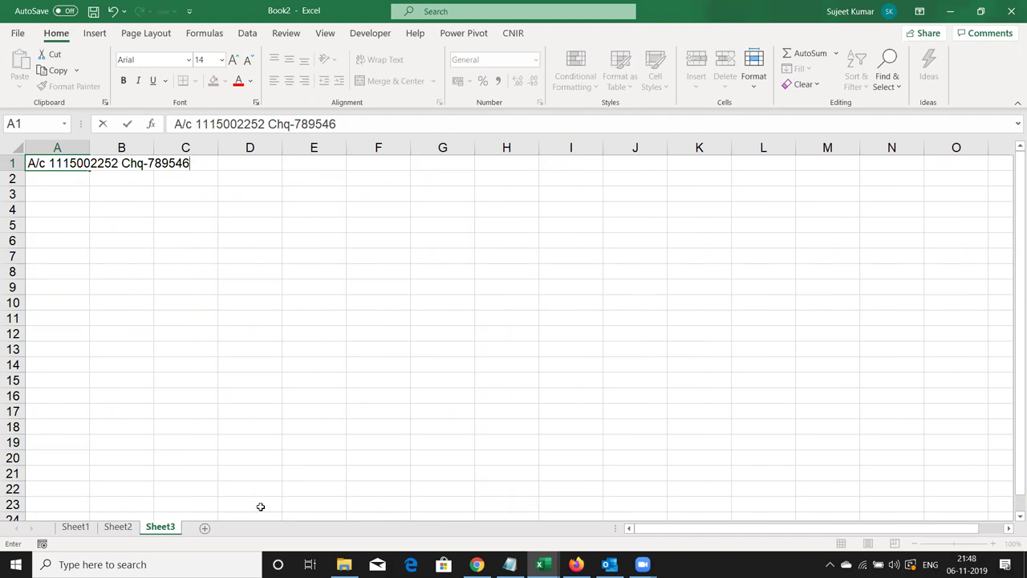
{"action": "key", "text": "BackSpace"}
{"action": "key", "text": "BackSpace"}
{"action": "key", "text": "BackSpace"}
{"action": "key", "text": "BackSpace"}
{"action": "key", "text": "BackSpace"}
{"action": "key", "text": "BackSpace"}
{"action": "key", "text": "BackSpace"}
{"action": "key", "text": "BackSpace"}
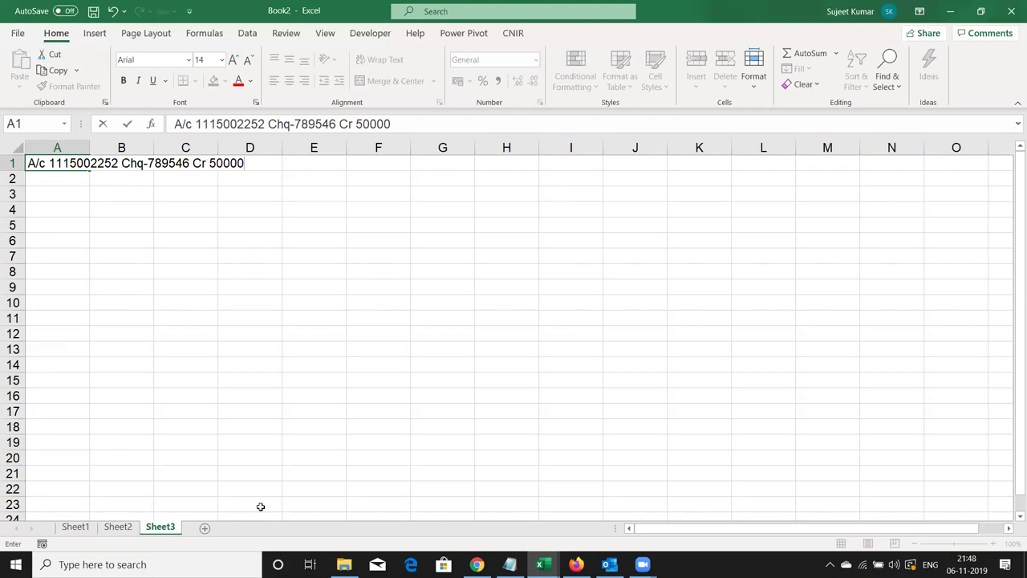
{"action": "key", "text": "Return"}
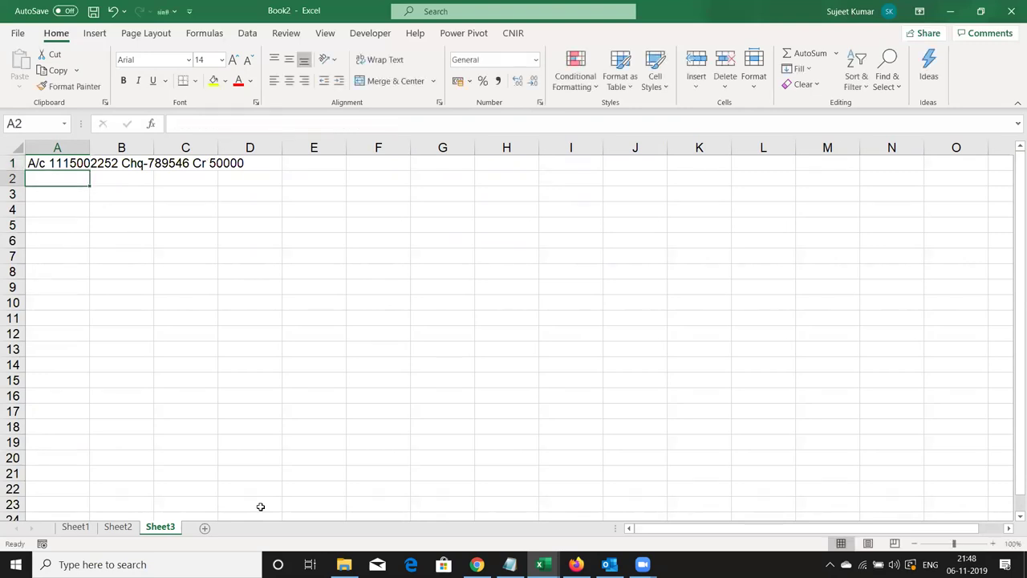
Copy the account line down A1:A13 with Ctrl+D
{"action": "key", "text": "Up"}
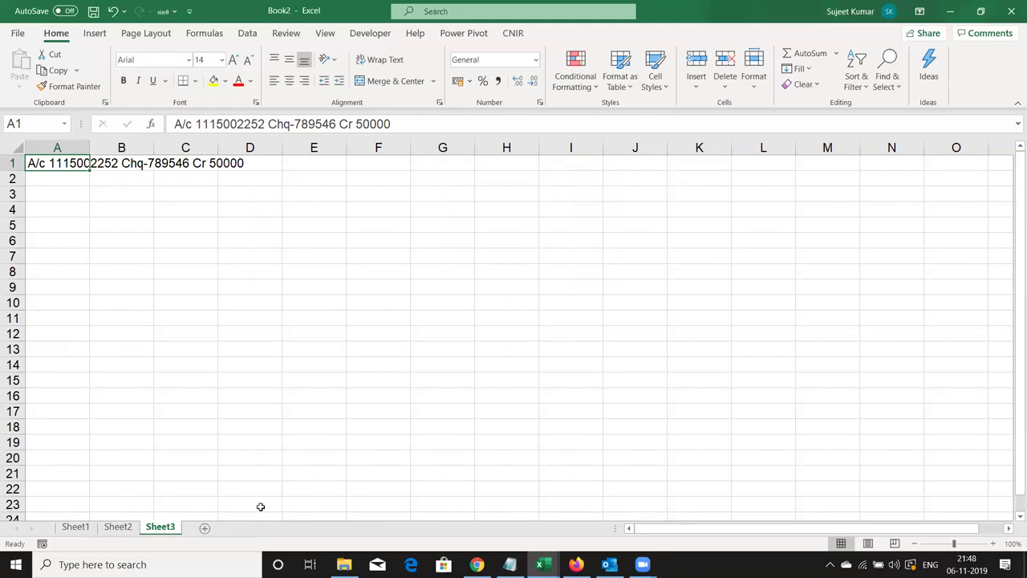
{"action": "key", "text": "shift+Down"}
{"action": "key", "text": "shift+Down"}
{"action": "key", "text": "shift+Down"}
{"action": "key", "text": "shift+Down"}
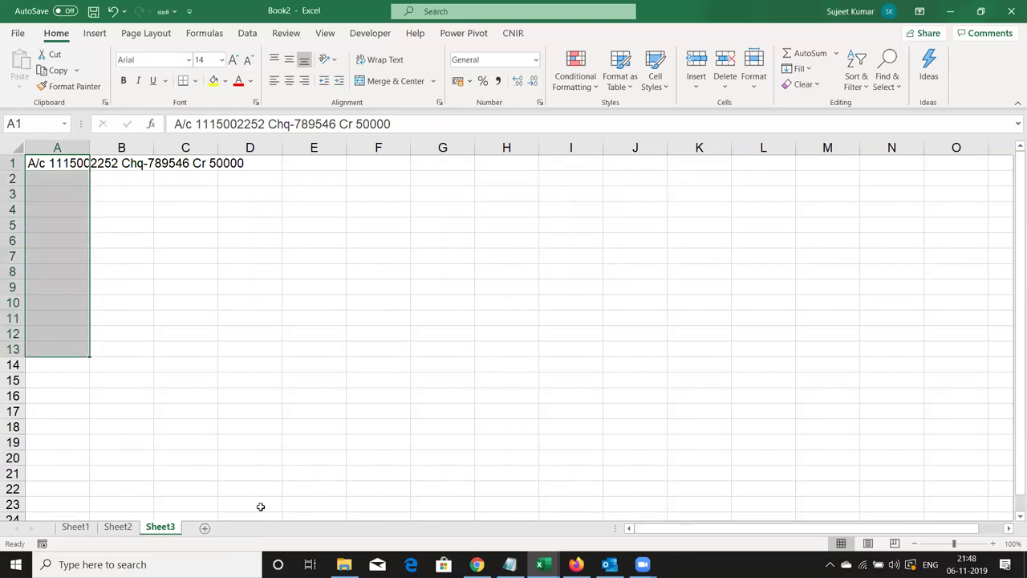
{"action": "key", "text": "ctrl+d"}
{"action": "key", "text": "ctrl+Left"}
{"action": "key", "text": "ctrl+Right"}
{"action": "key", "text": "ctrl+Left"}
{"action": "key", "text": "Right"}
{"action": "key", "text": "Right"}
{"action": "key", "text": "Right"}
{"action": "key", "text": "Right"}
{"action": "key", "text": "Right"}
{"action": "key", "text": "Right"}
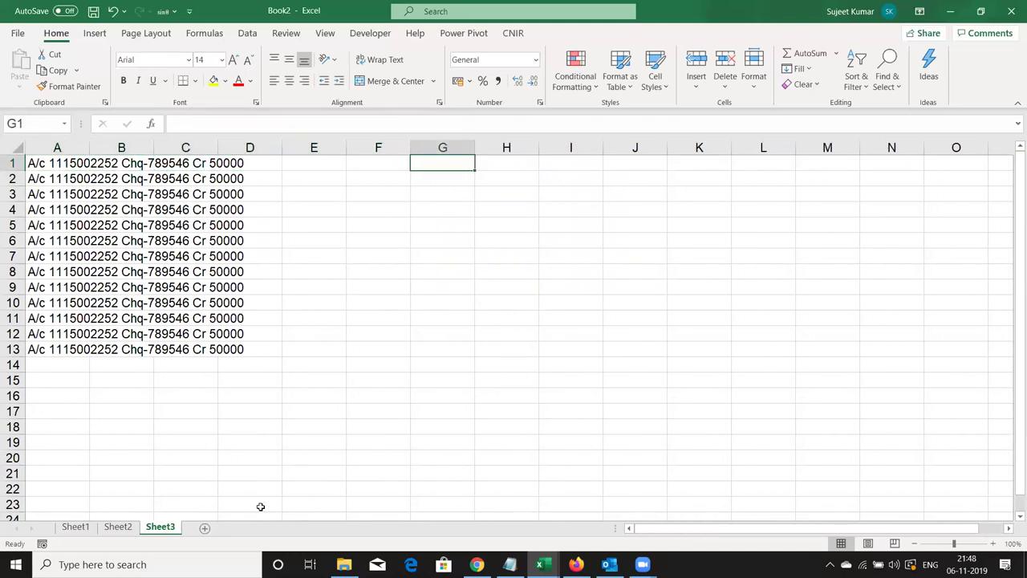
Enter the headers Party in F1, Chq in G1 and Amt in H1
{"action": "type", "text": "Chq"}
{"action": "key", "text": "Tab"}
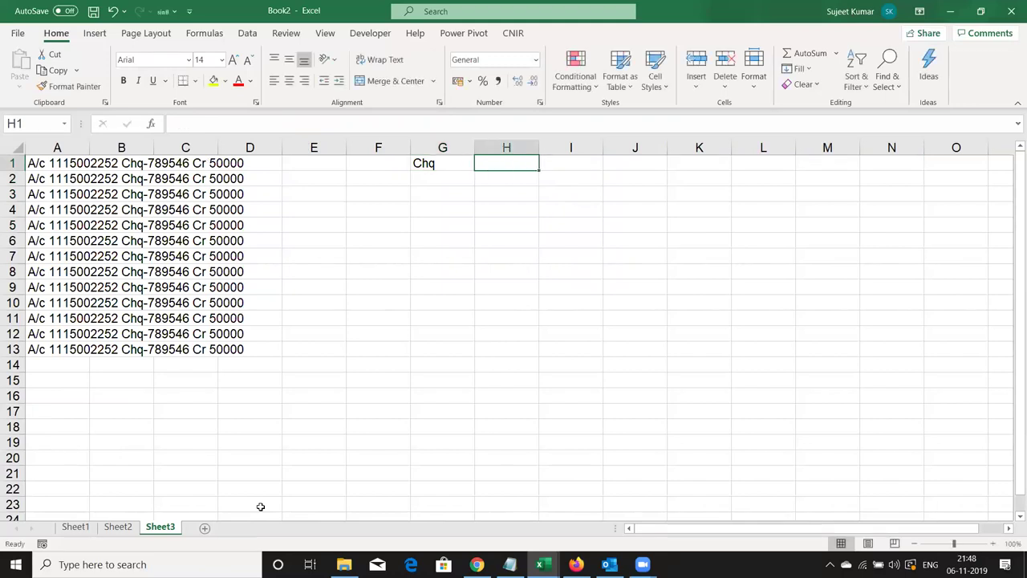
{"action": "type", "text": "Amt"}
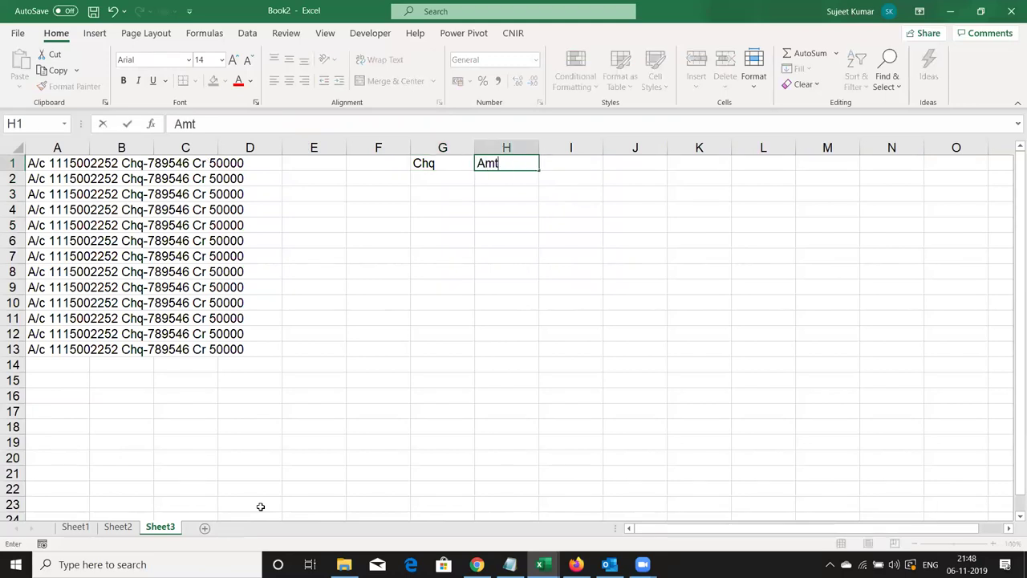
{"action": "key", "text": "Return"}
{"action": "key", "text": "Left"}
{"action": "key", "text": "Left"}
{"action": "key", "text": "Up"}
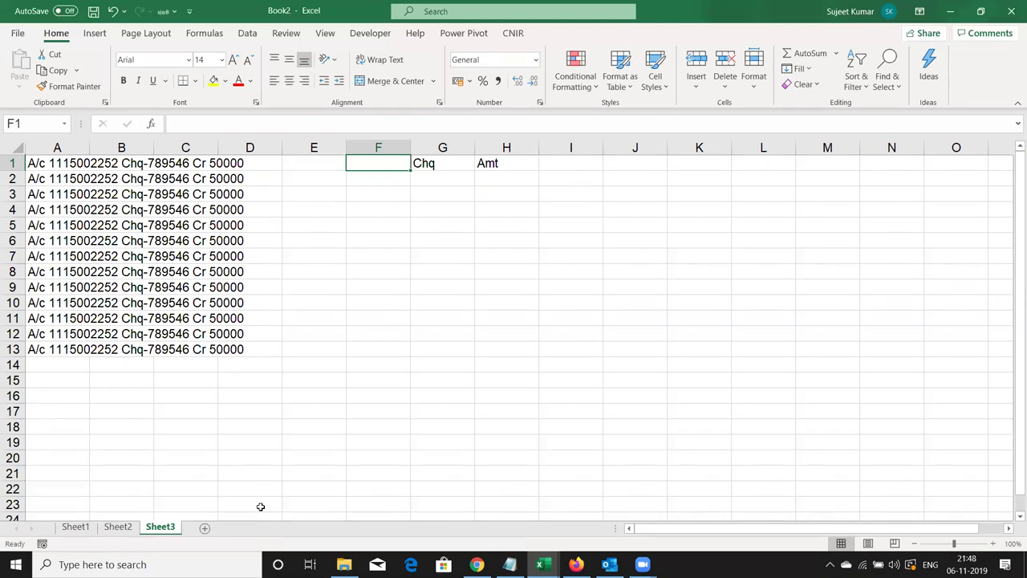
{"action": "type", "text": "Party"}
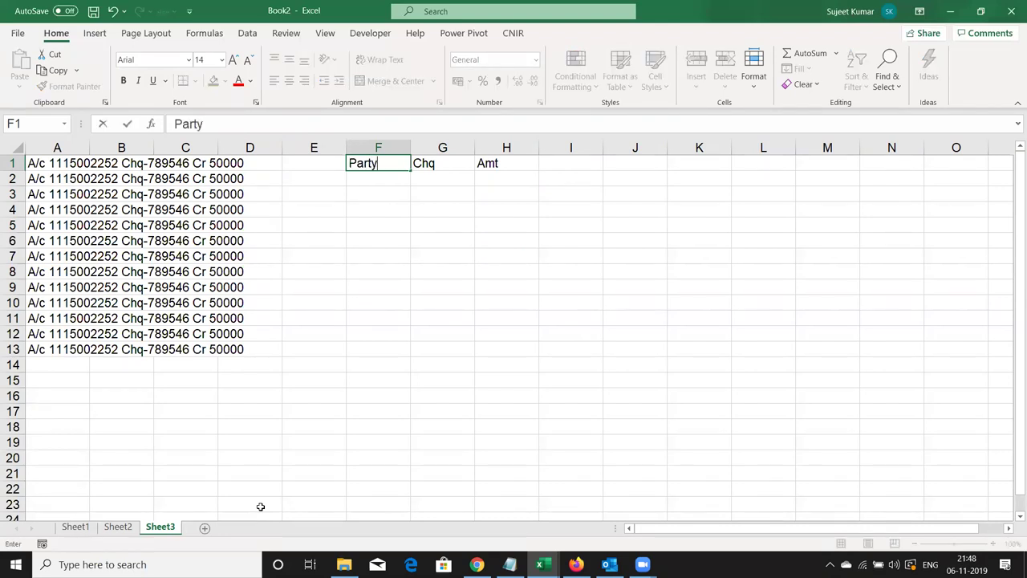
{"action": "key", "text": "Return"}
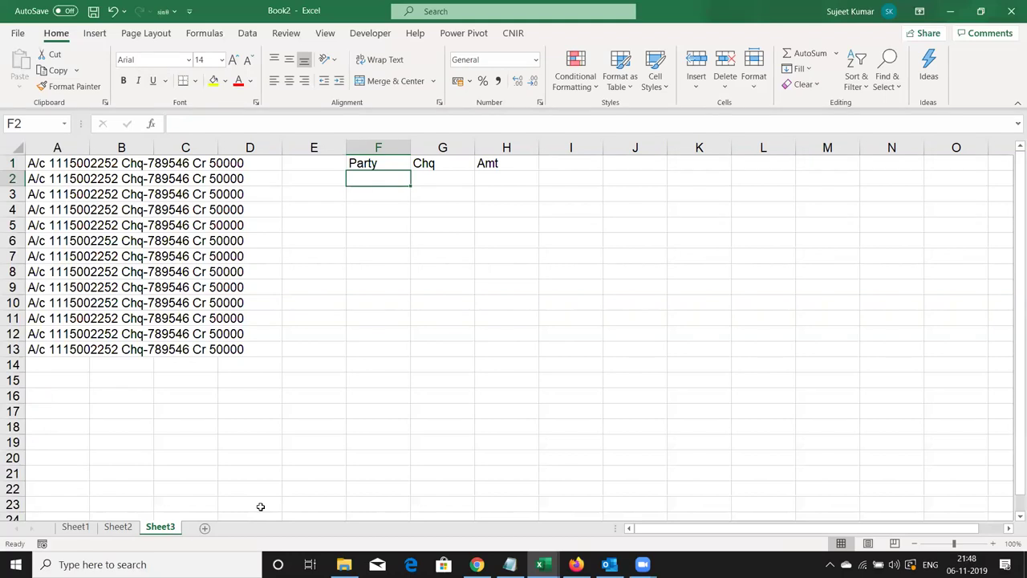
Enter 'ABC pvt' as the first party in F2, beside the account lines
{"action": "key", "text": "Left"}
{"action": "key", "text": "Left"}
{"action": "key", "text": "Left"}
{"action": "key", "text": "Left"}
{"action": "key", "text": "Left"}
{"action": "key", "text": "Up"}
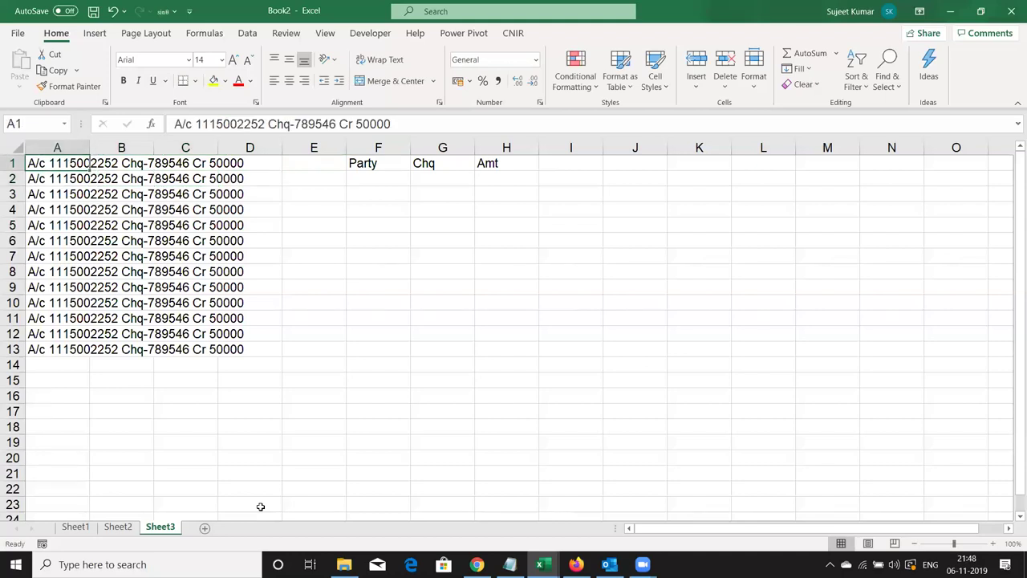
{"action": "key", "text": "Down"}
{"action": "key", "text": "Down"}
{"action": "key", "text": "Down"}
{"action": "key", "text": "Down"}
{"action": "key", "text": "Down"}
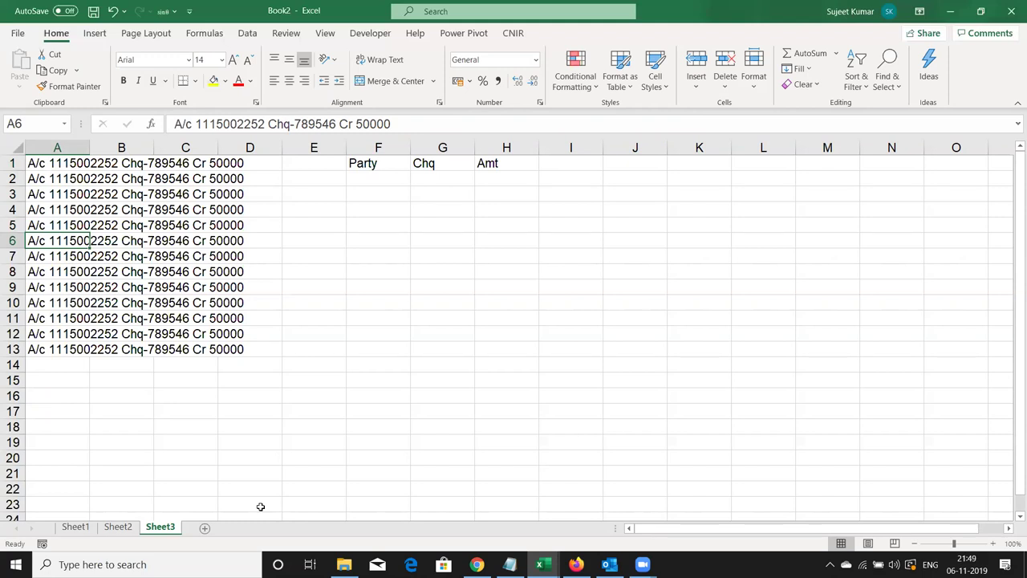
{"action": "key", "text": "Right"}
{"action": "key", "text": "Right"}
{"action": "key", "text": "Right"}
{"action": "key", "text": "Right"}
{"action": "key", "text": "Up"}
{"action": "key", "text": "Up"}
{"action": "key", "text": "Up"}
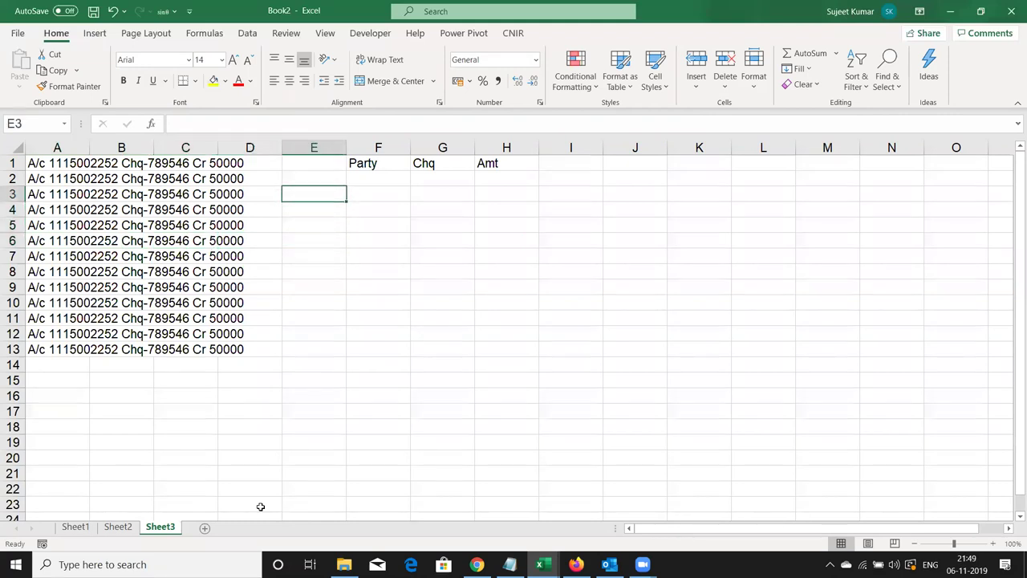
{"action": "key", "text": "Up"}
{"action": "key", "text": "Right"}
{"action": "type", "text": "ABC"}
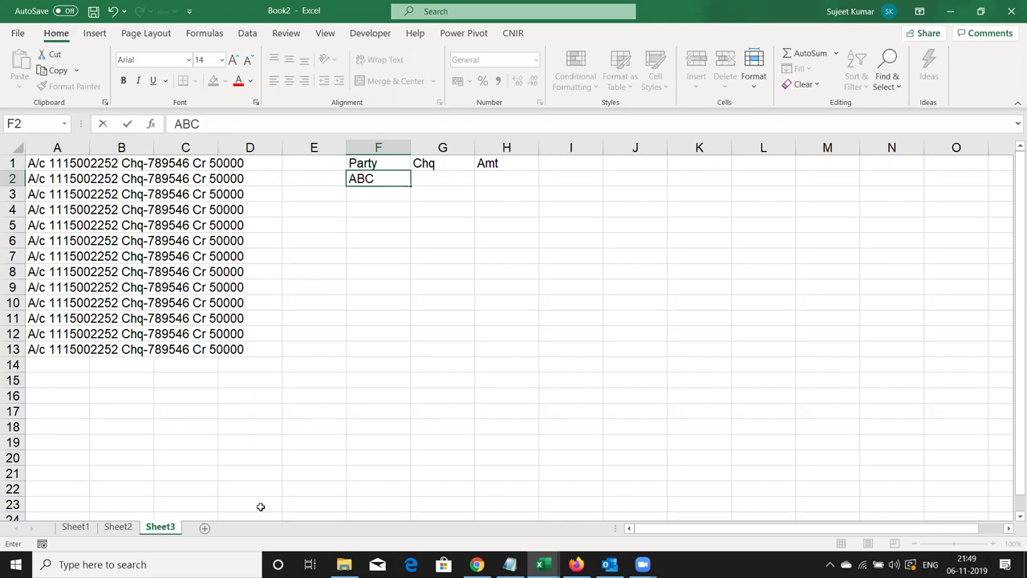
{"action": "type", "text": "pvt"}
{"action": "key", "text": "Tab"}
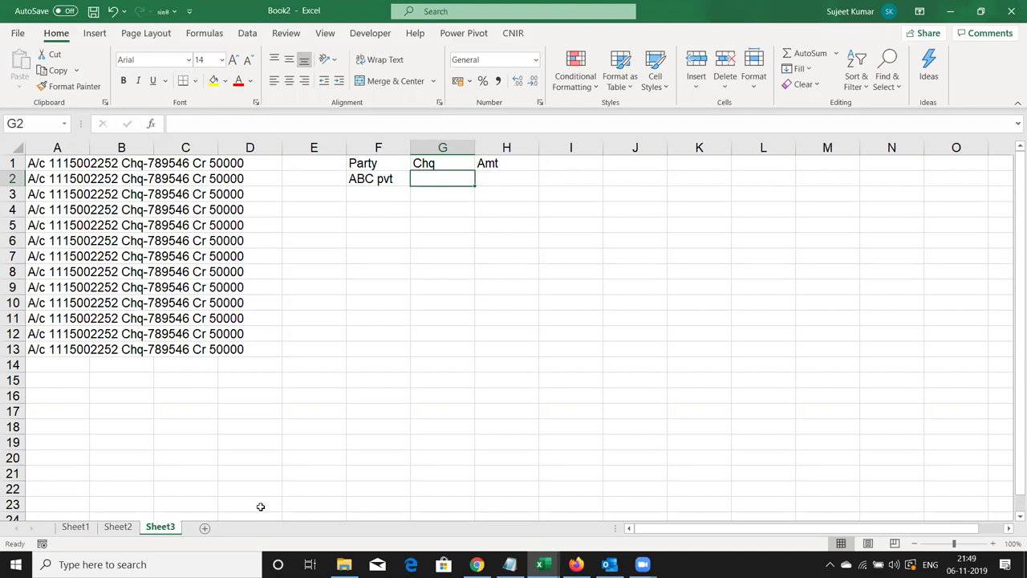
{"action": "key", "text": "Left"}
{"action": "key", "text": "Left"}
{"action": "key", "text": "Left"}
{"action": "key", "text": "Left"}
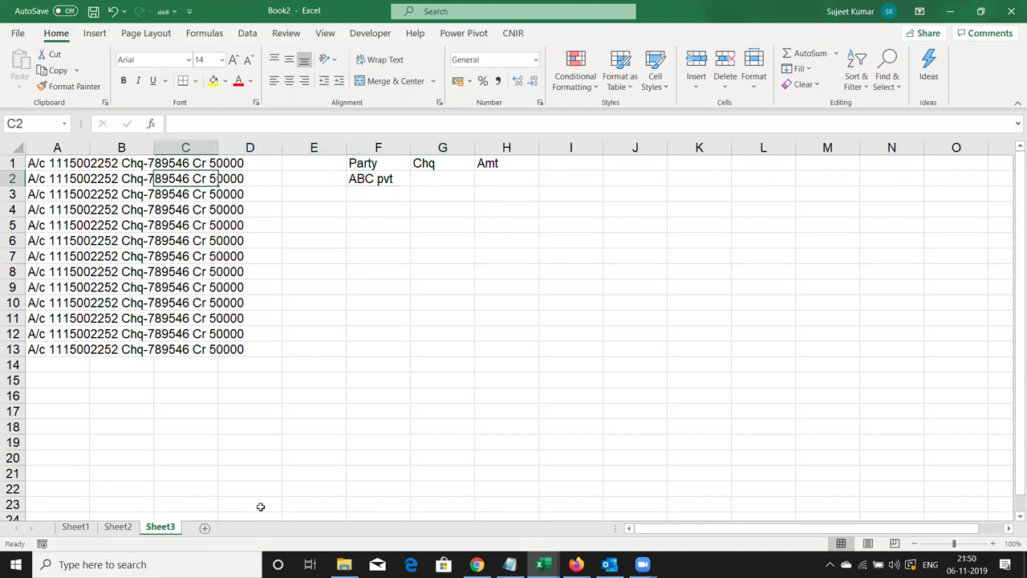
{"action": "key", "text": "Left"}
{"action": "key", "text": "Left"}
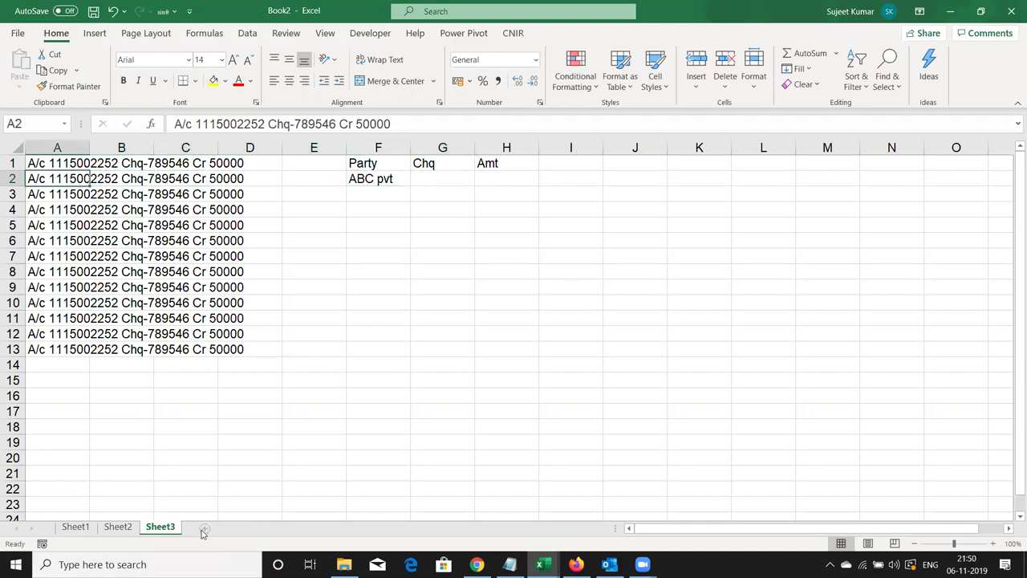
Add a new Sheet4 with a user ID in A1, then go back to Sheet3
{"action": "left_click", "coordinate": [204, 529]}
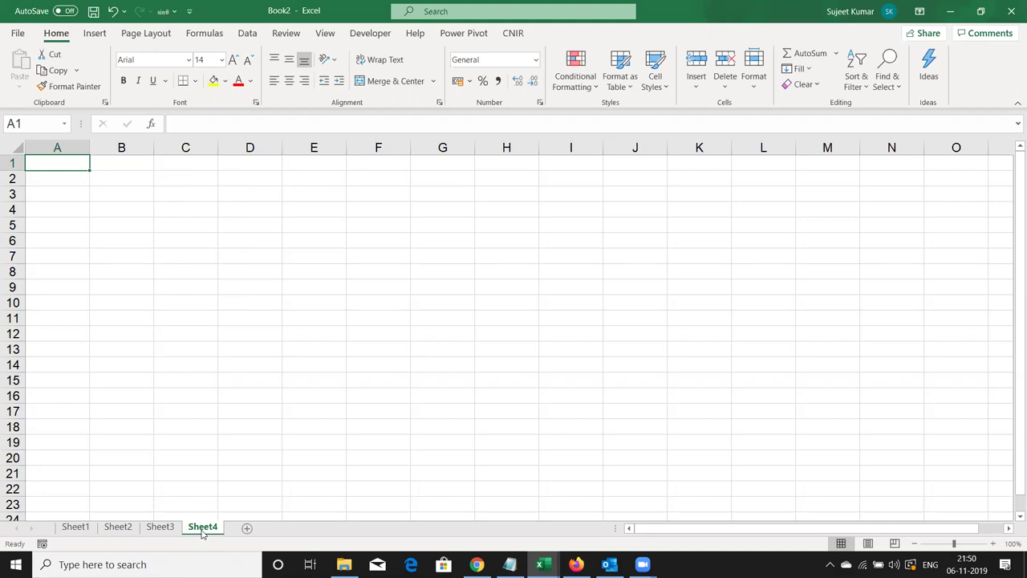
{"action": "type", "text": "user78952"}
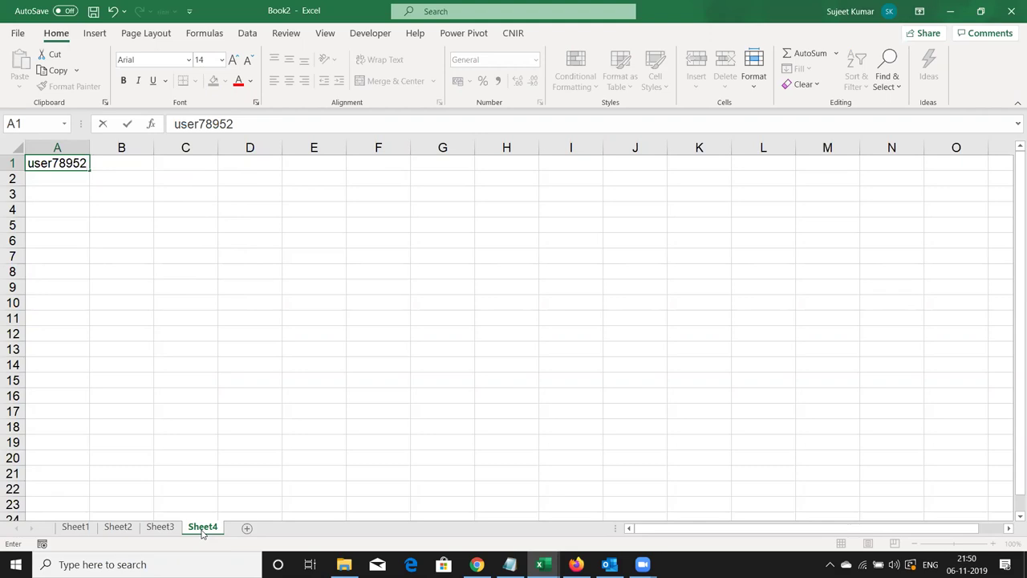
{"action": "type", "text": "BTea"}
{"action": "type", "text": "m"}
{"action": "key", "text": "Return"}
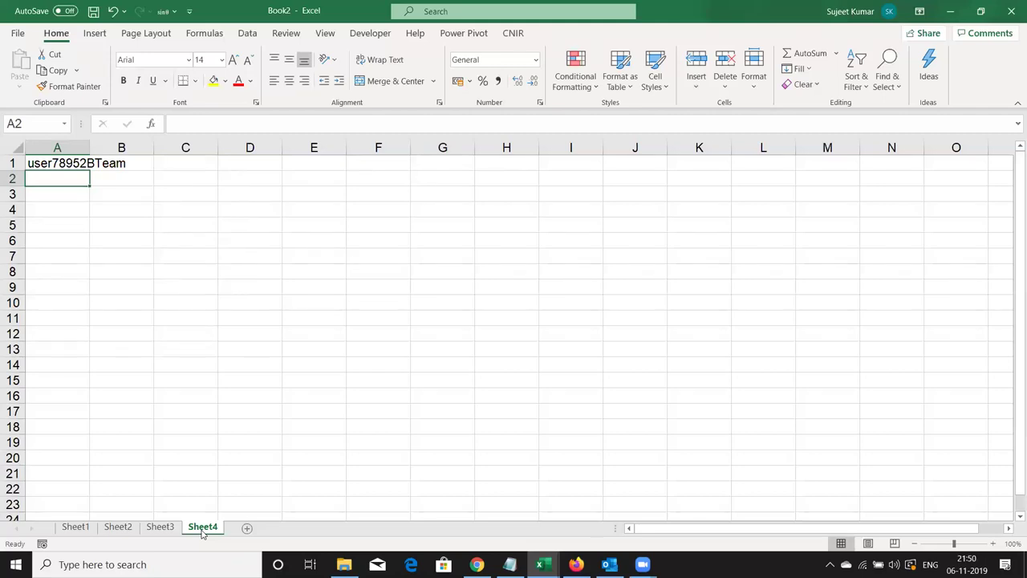
{"action": "left_click", "coordinate": [161, 528]}
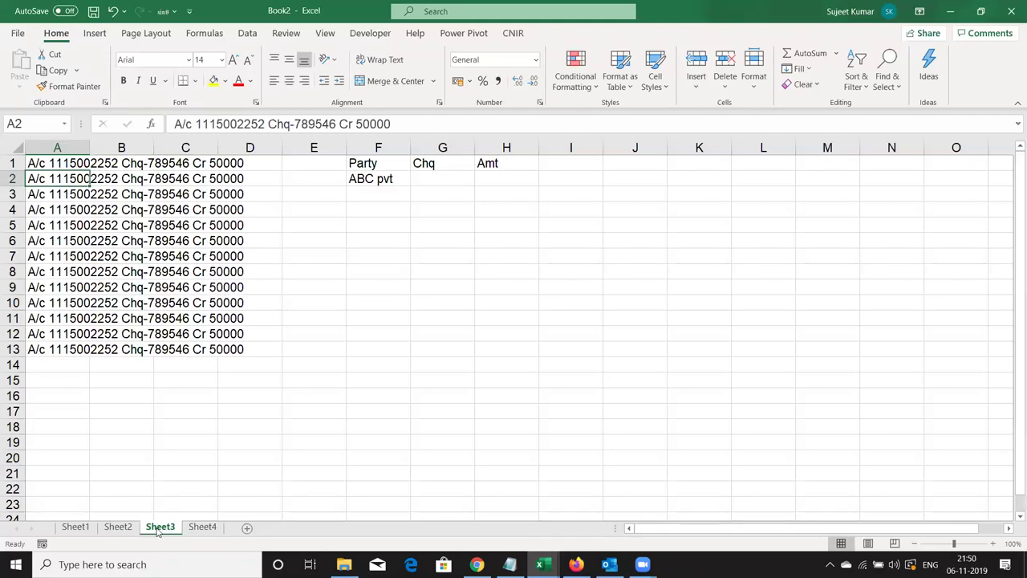
Inspect Sheet1's extraction formulas in A4–B9, comparing the RIGHT formula in B8 with 180 in A9
{"action": "left_click", "coordinate": [116, 527]}
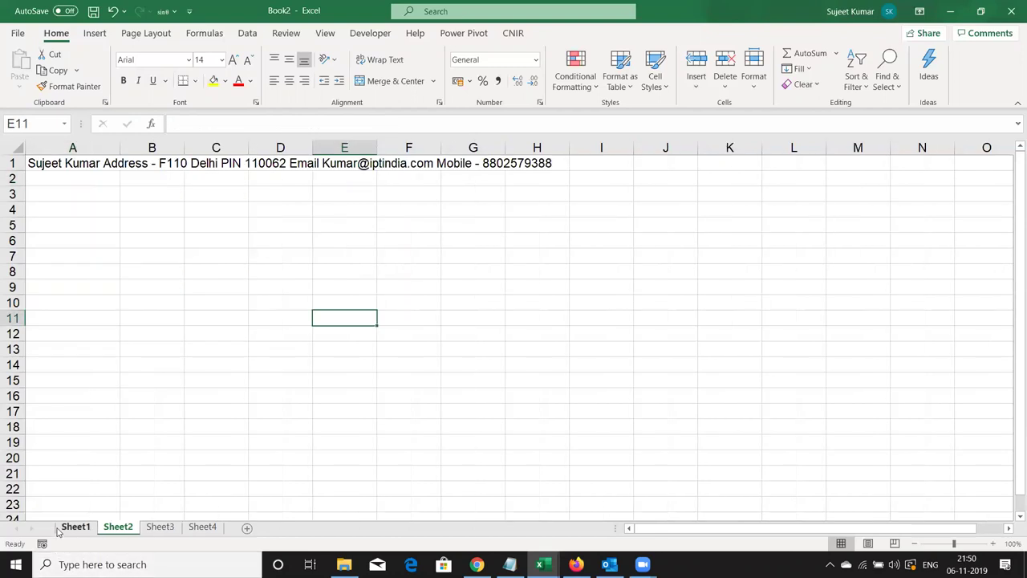
{"action": "left_click", "coordinate": [72, 527]}
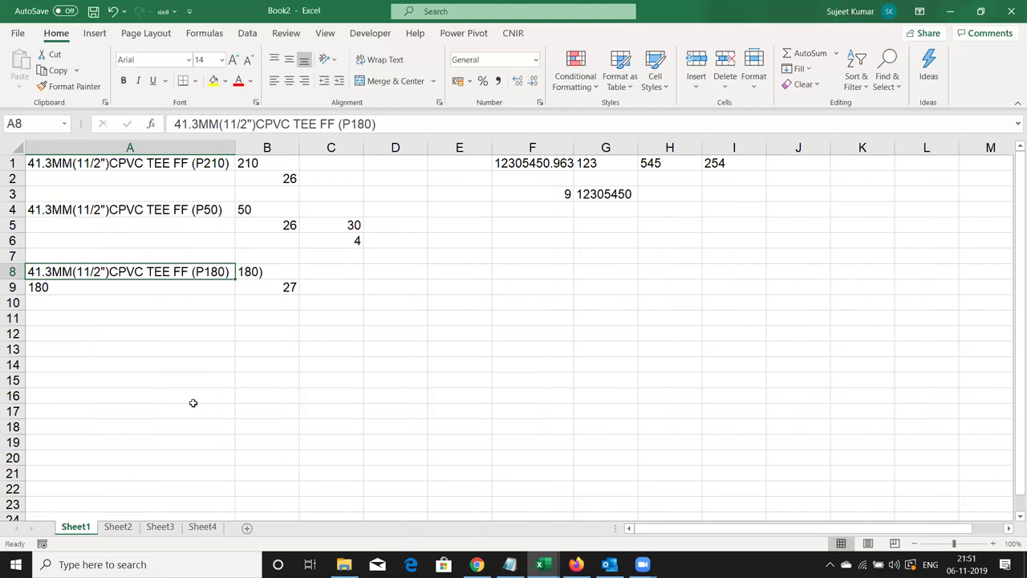
{"action": "key", "text": "Up"}
{"action": "key", "text": "Up"}
{"action": "key", "text": "Up"}
{"action": "key", "text": "Up"}
{"action": "key", "text": "Down"}
{"action": "key", "text": "Down"}
{"action": "key", "text": "Down"}
{"action": "key", "text": "Down"}
{"action": "key", "text": "Down"}
{"action": "key", "text": "Right"}
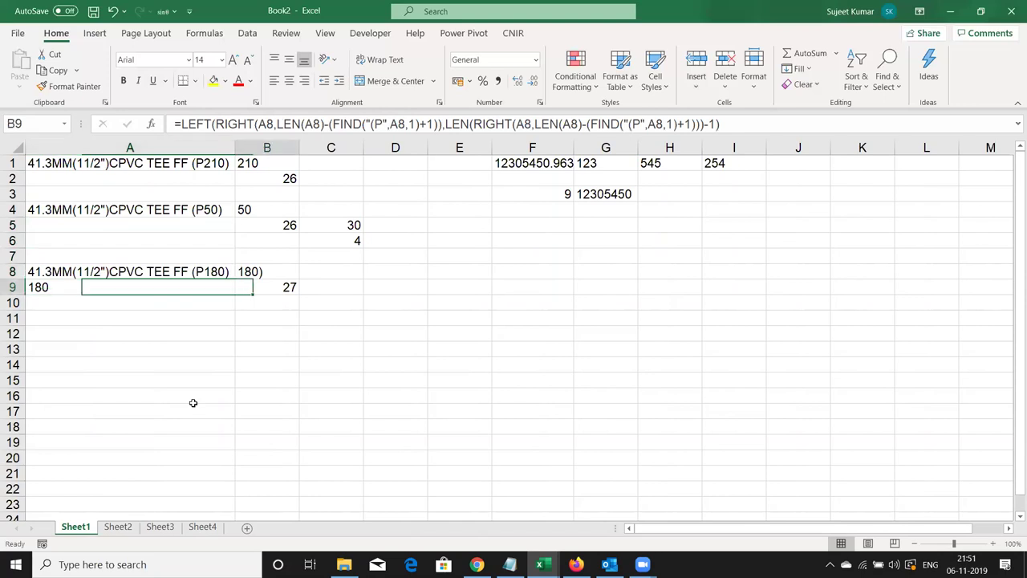
{"action": "key", "text": "Up"}
{"action": "key", "text": "Down"}
{"action": "key", "text": "Up"}
{"action": "key", "text": "Left"}
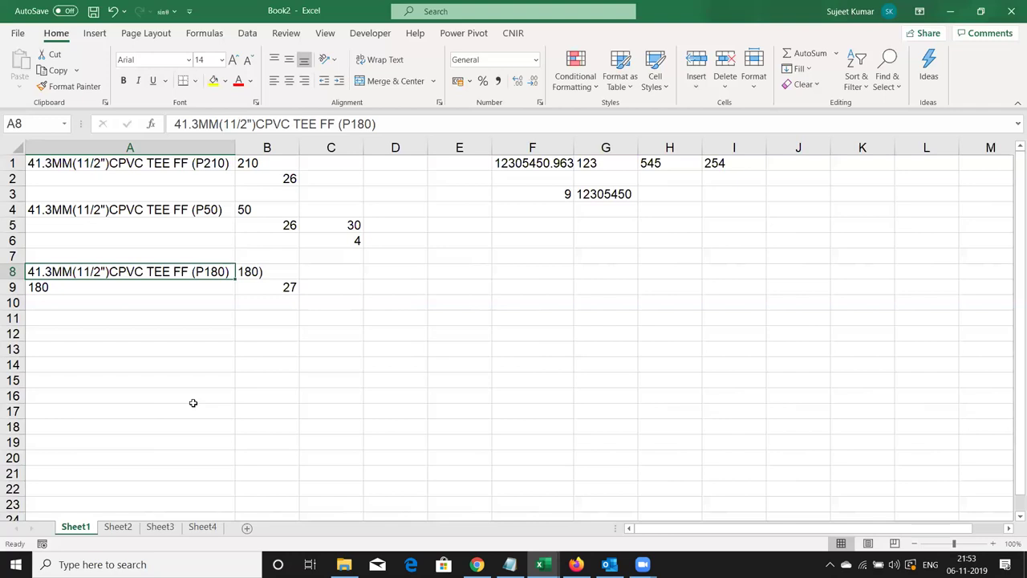
Check Sheet2's contact text in A1 and Sheet3, then minimize Excel with Windows+D
{"action": "left_click", "coordinate": [117, 527]}
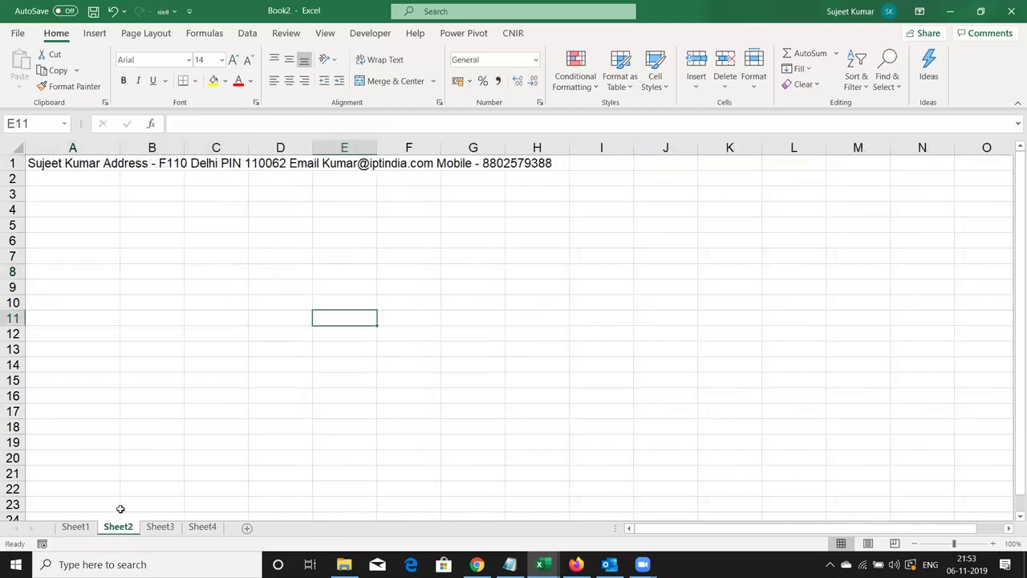
{"action": "left_click", "coordinate": [49, 161]}
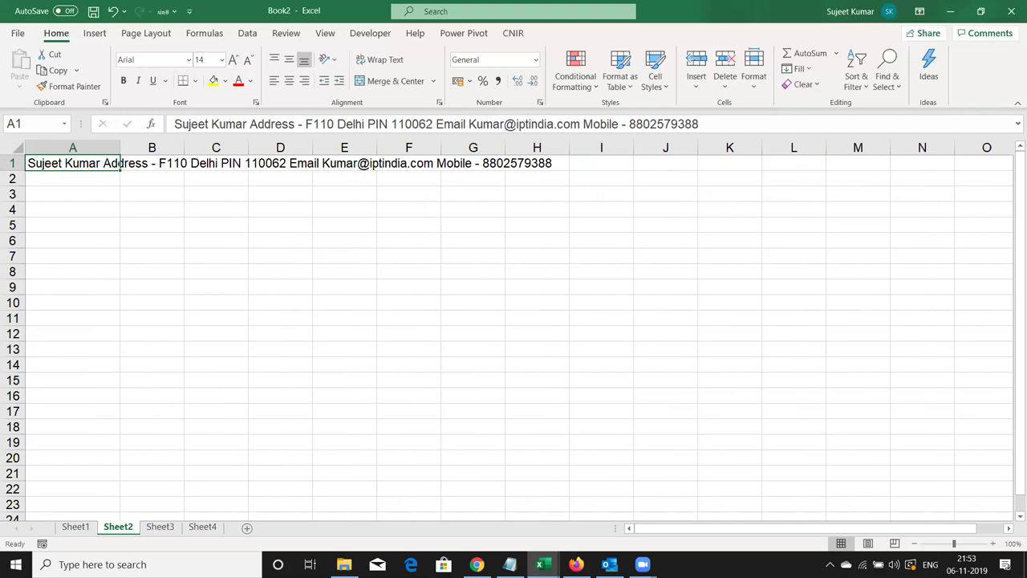
{"action": "left_click", "coordinate": [155, 530]}
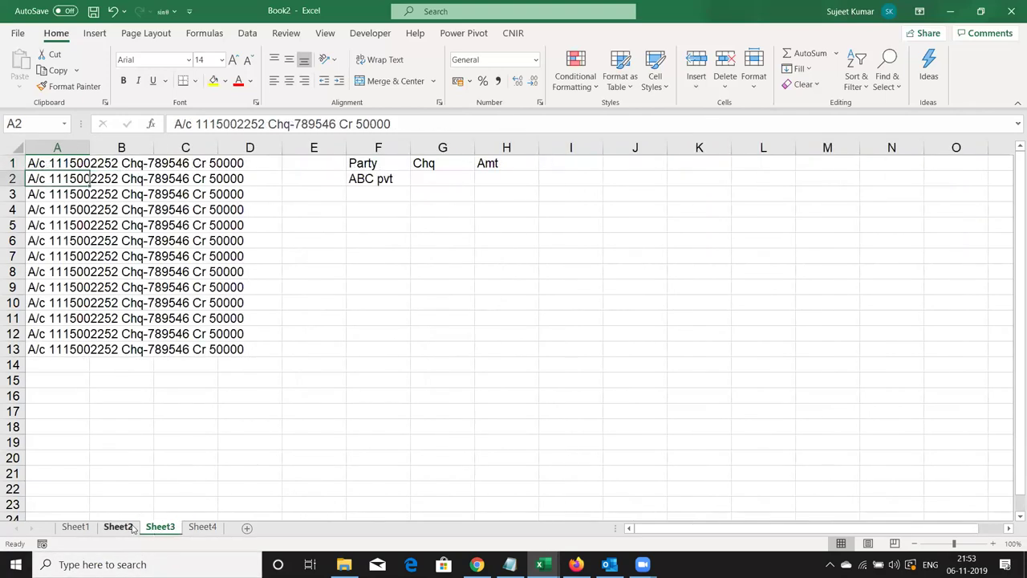
{"action": "left_click", "coordinate": [133, 529]}
{"action": "key", "text": "super+d"}
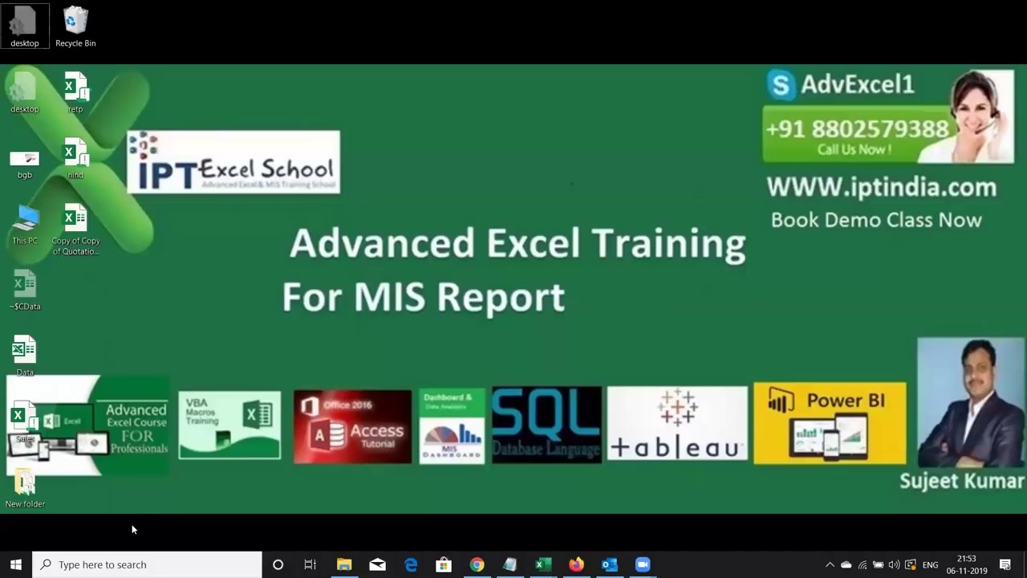